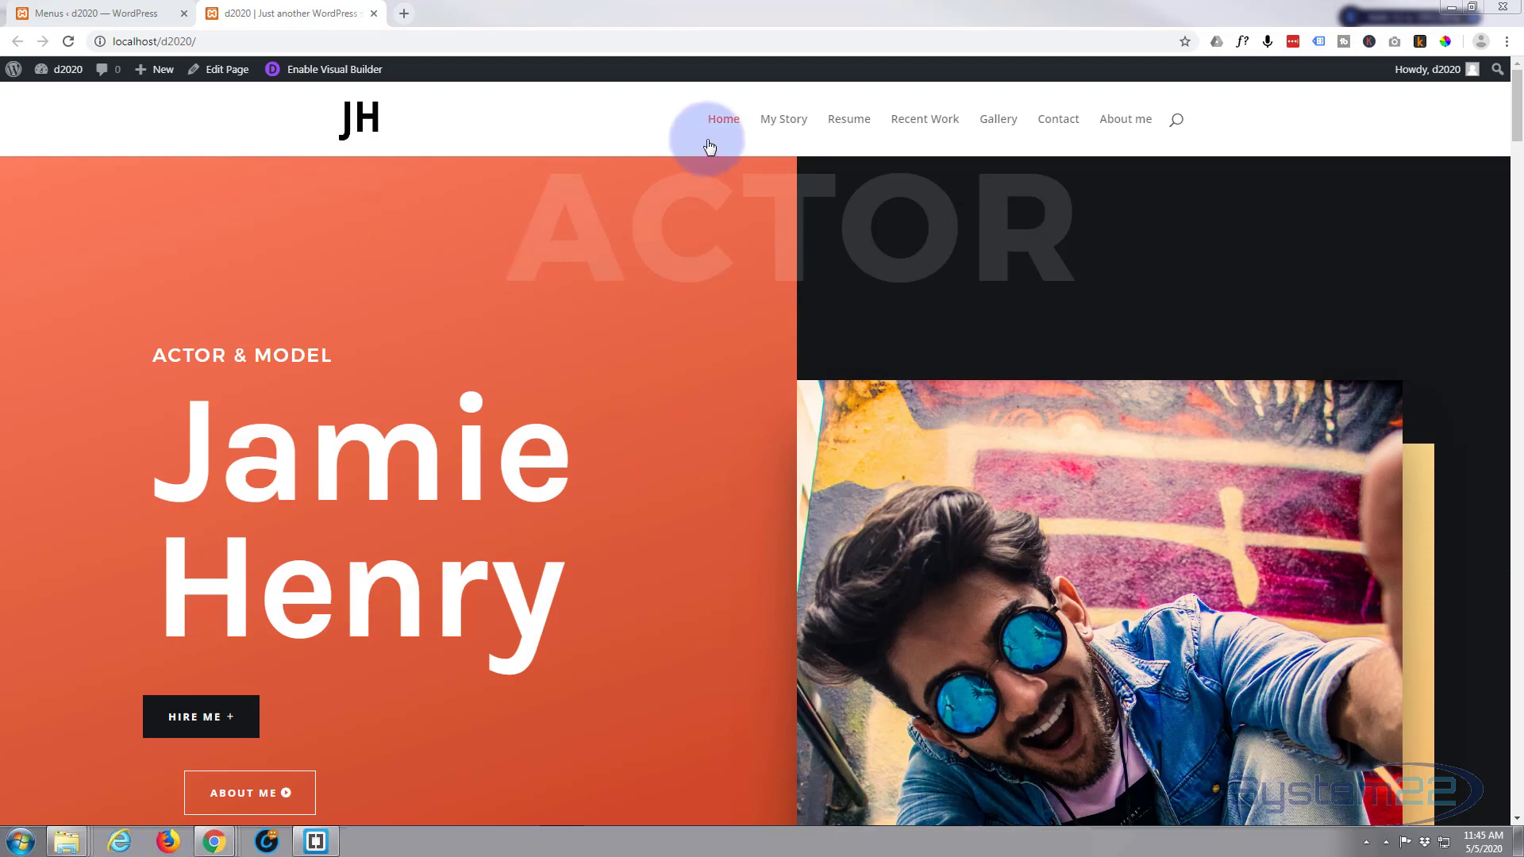
Check that My Story, Resume and Recent Work jump to their home-page sections, then open About me
click(779, 127)
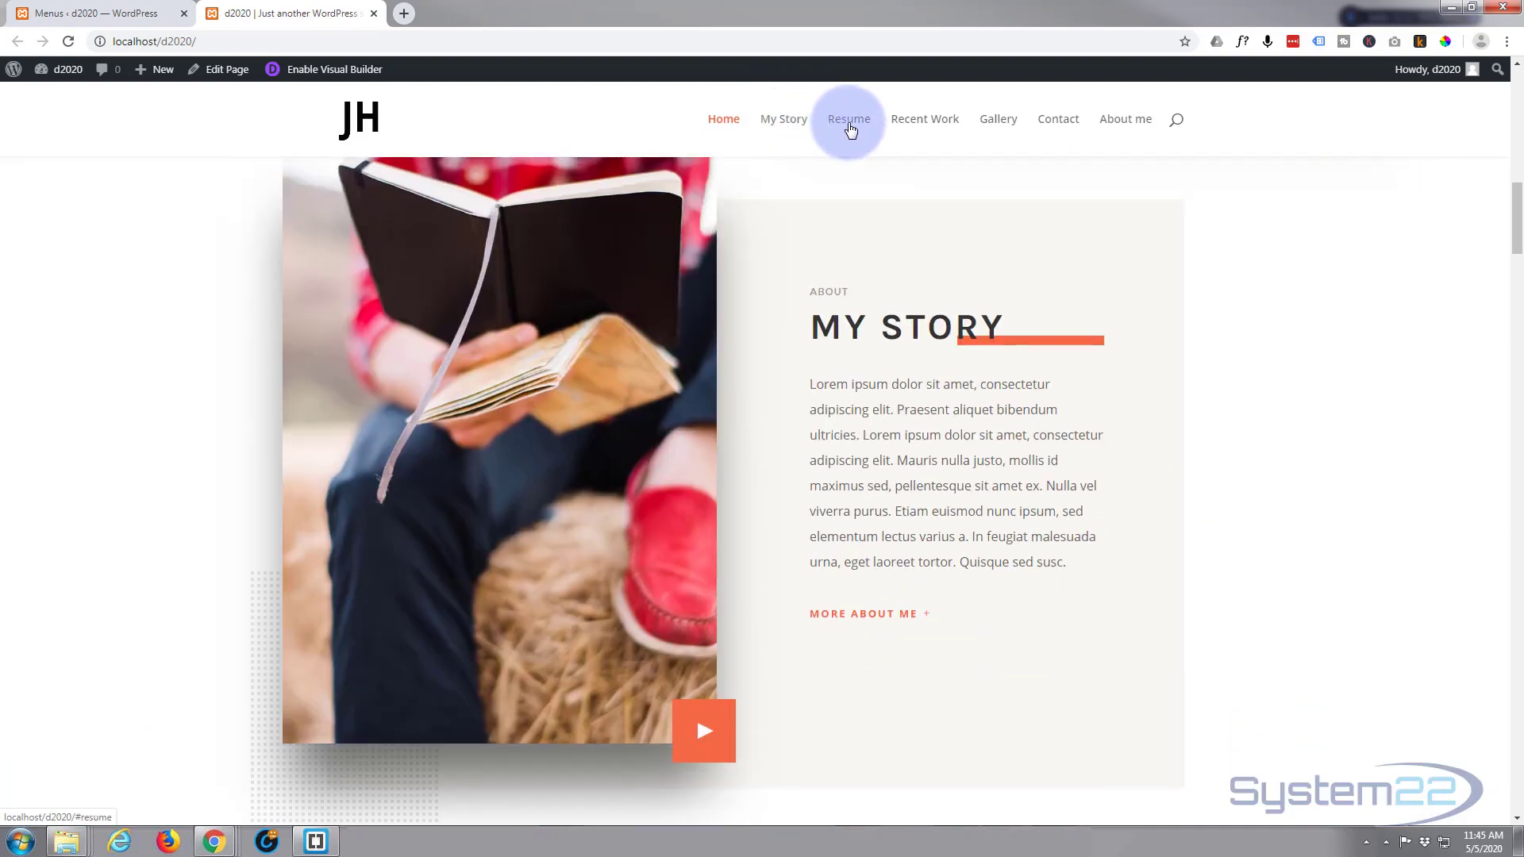
click(854, 127)
click(925, 127)
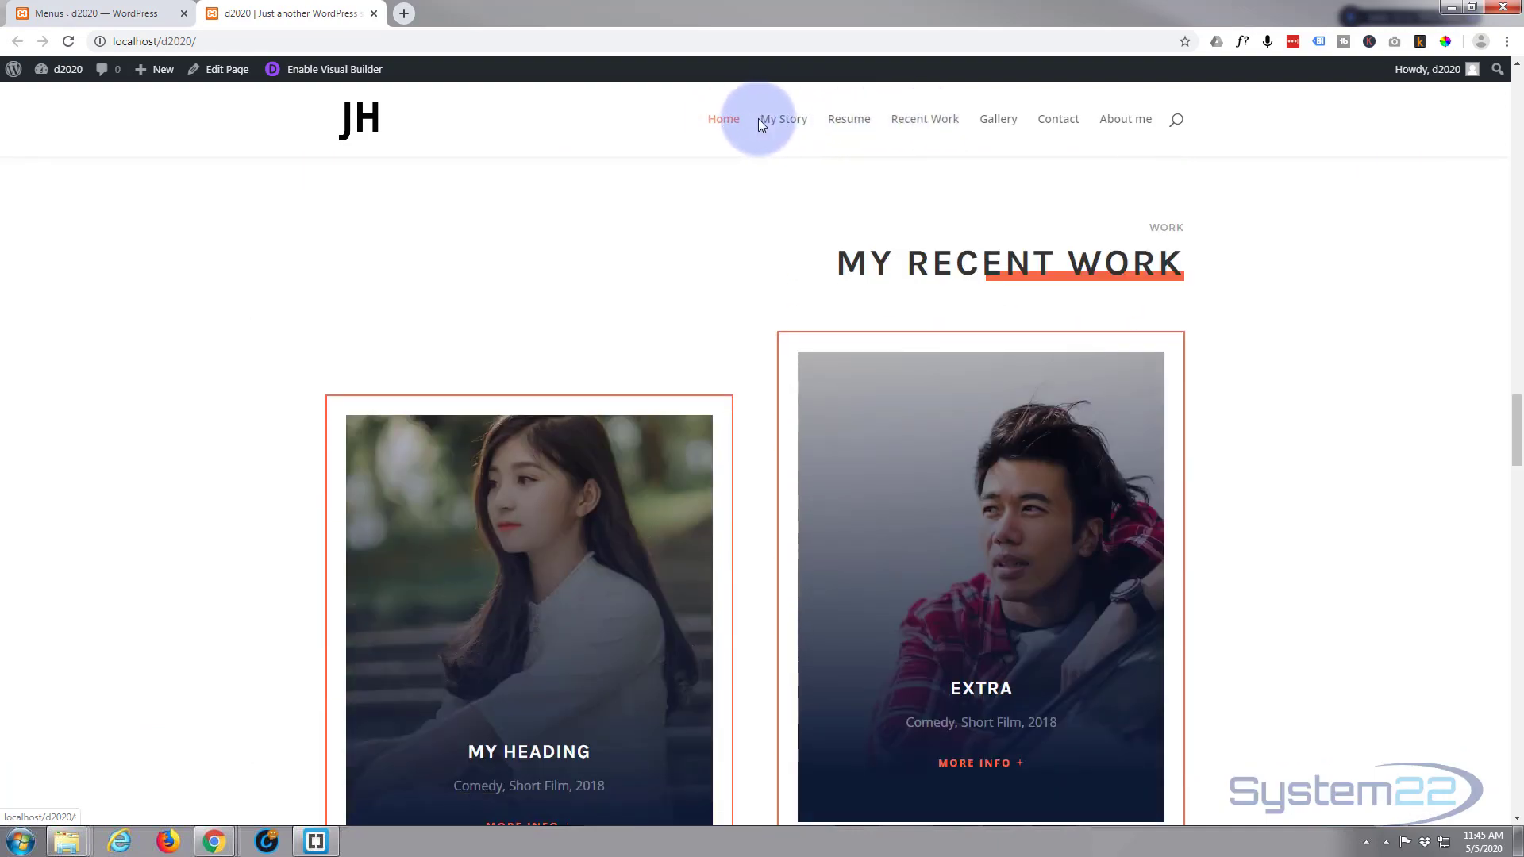
click(781, 125)
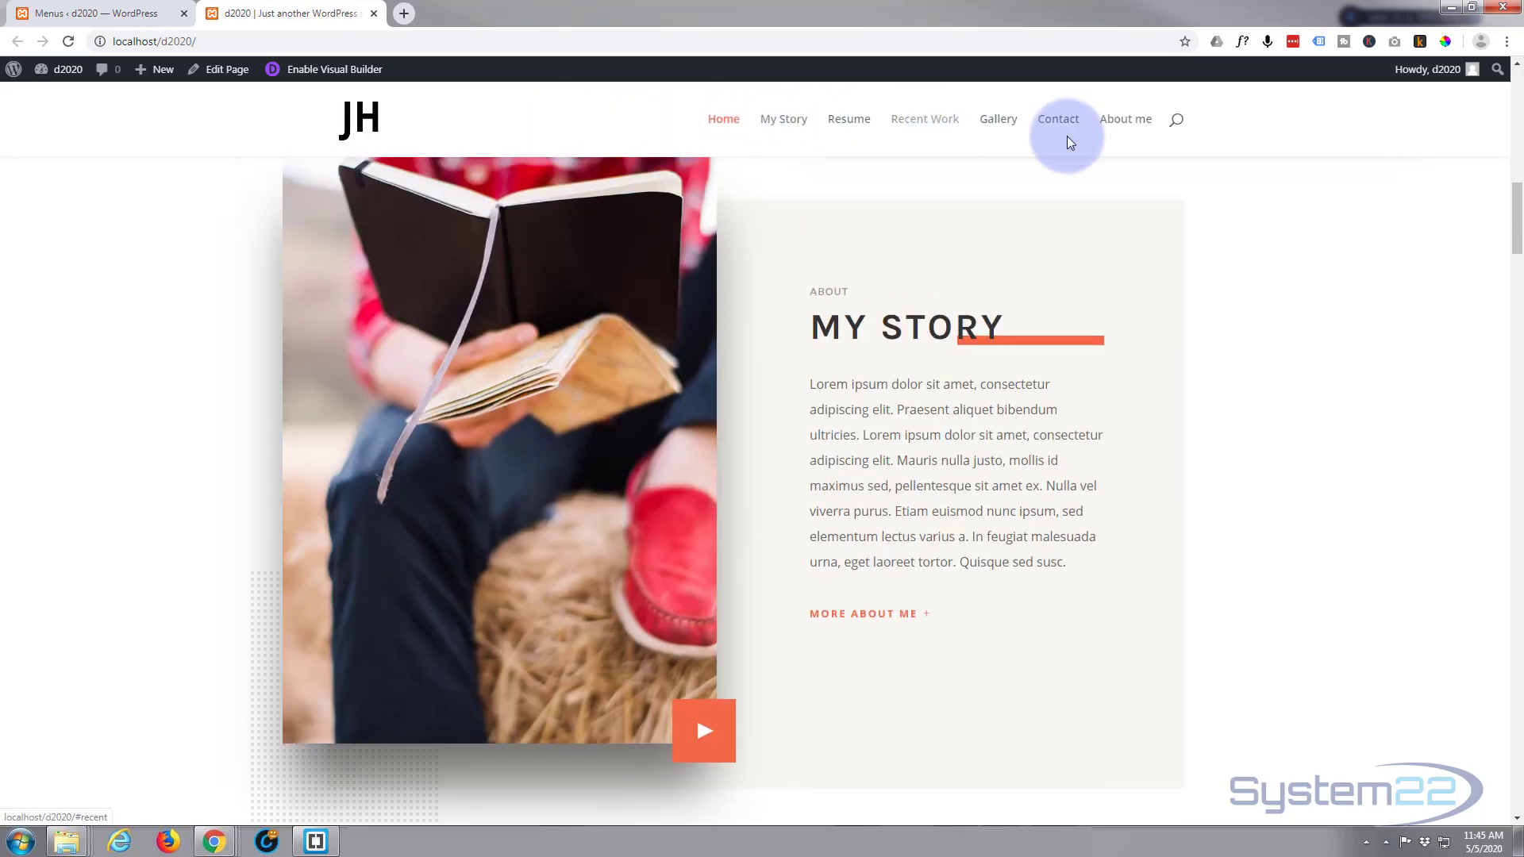
click(1125, 123)
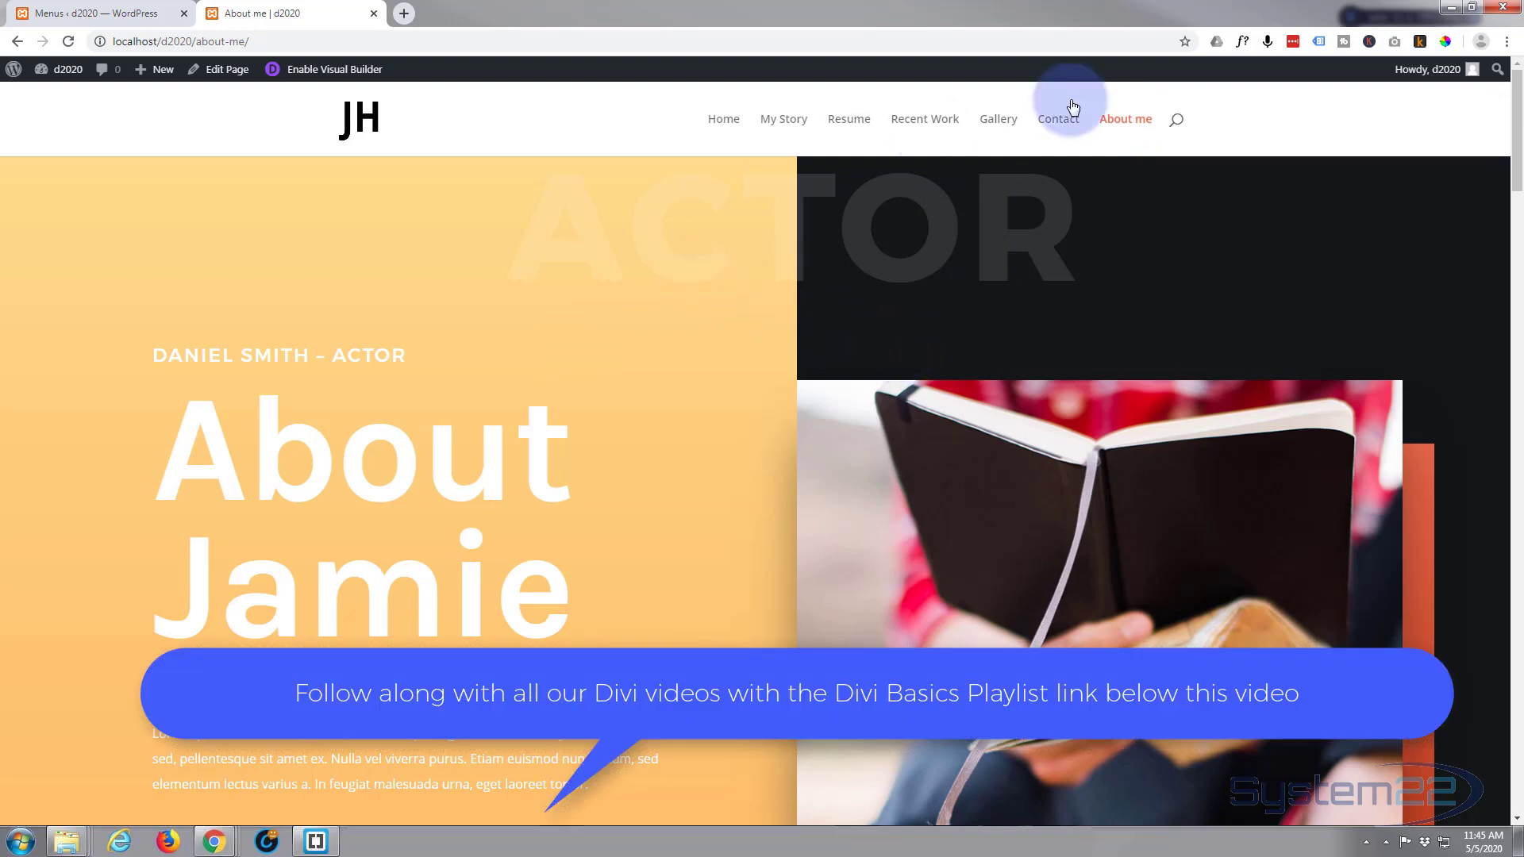
Try the Resume and My Story links from the About me page, then return Home
click(926, 123)
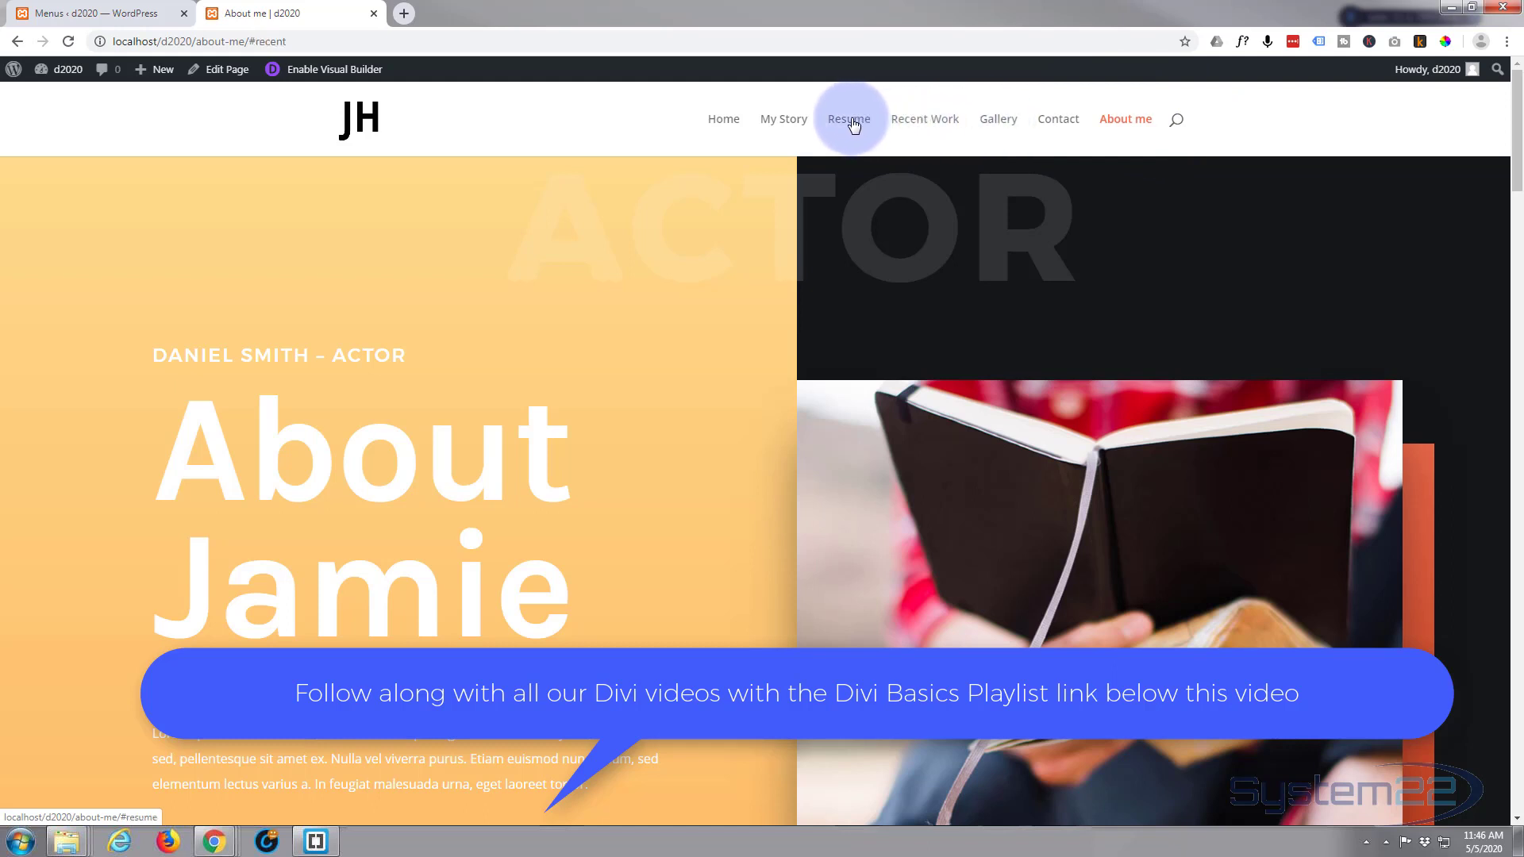
click(826, 125)
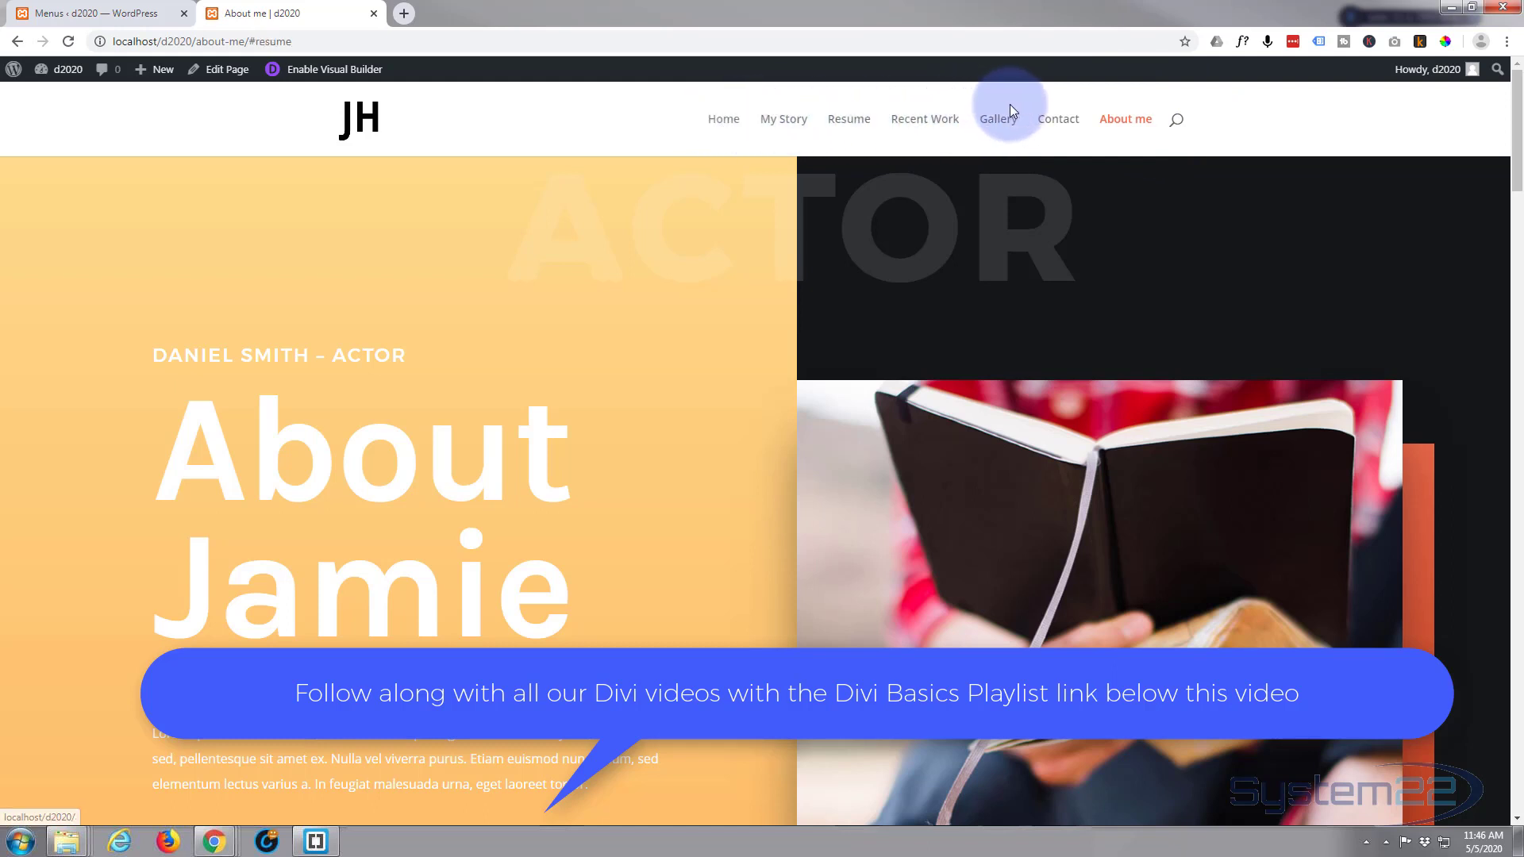
click(779, 121)
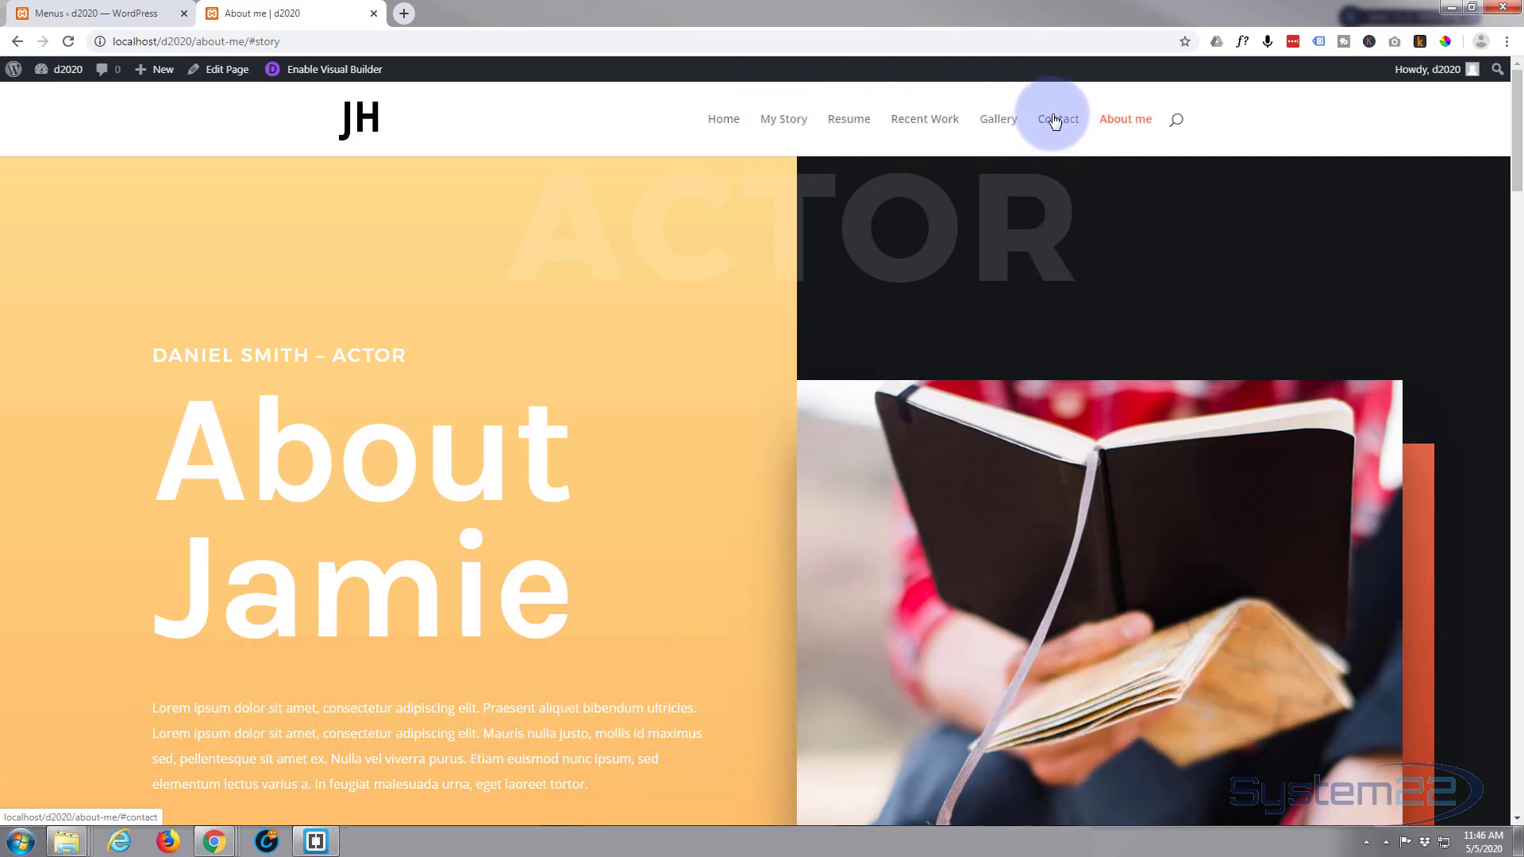
click(726, 126)
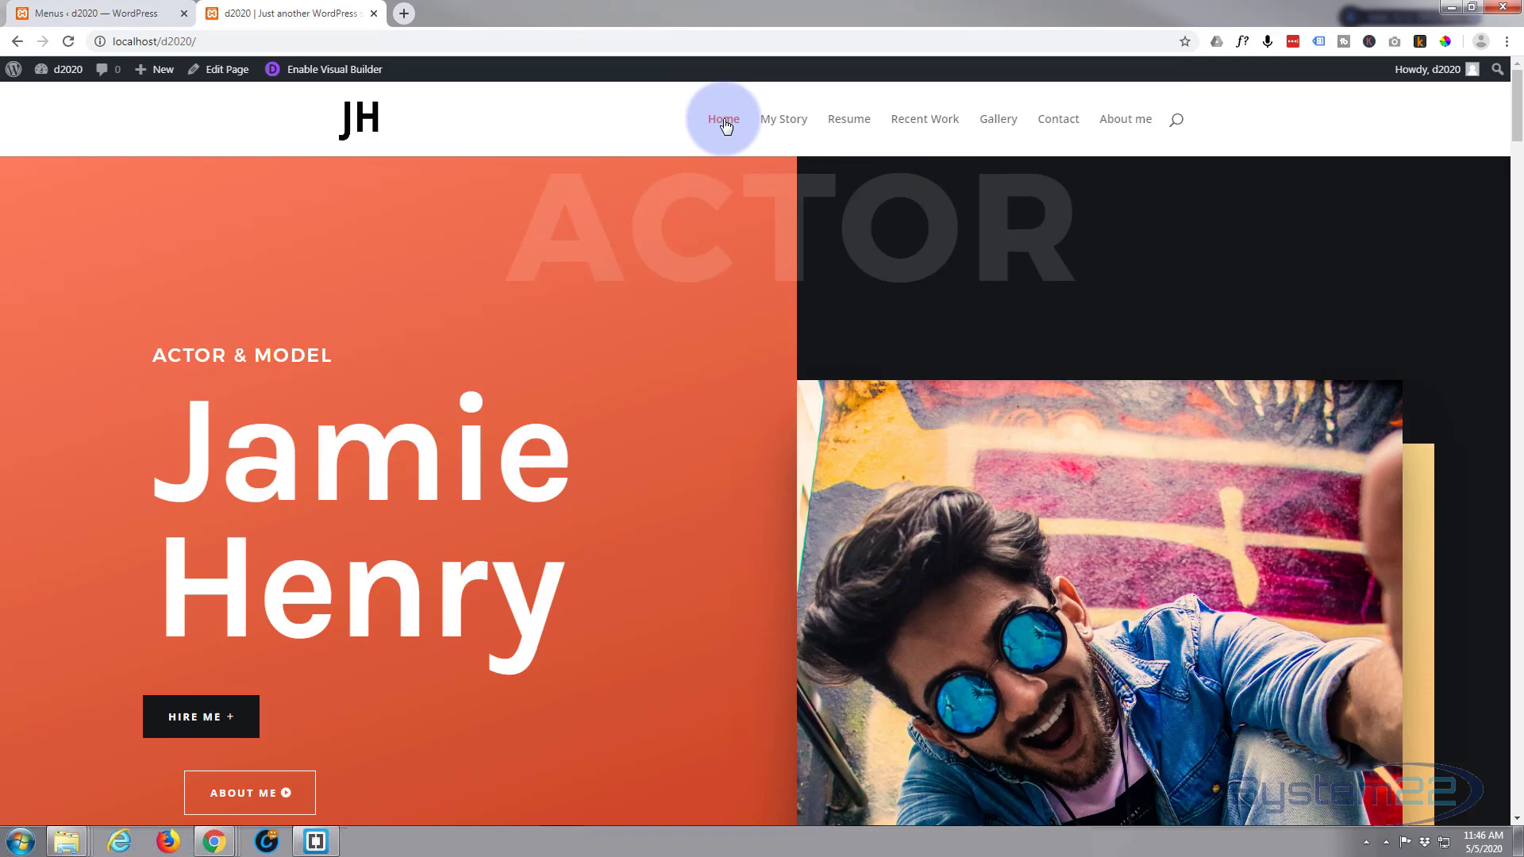
click(59, 14)
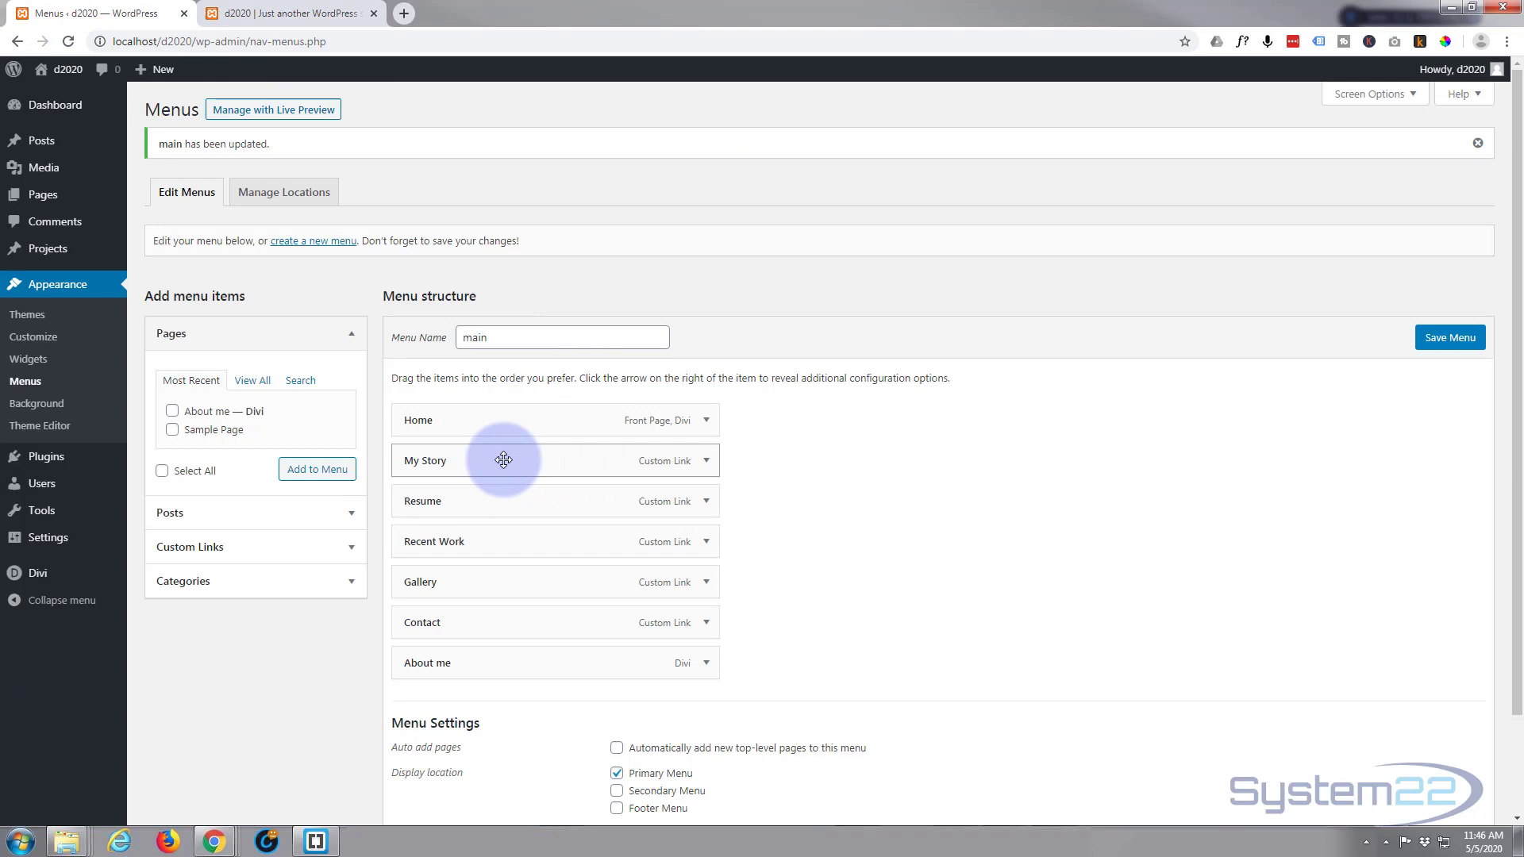
click(706, 462)
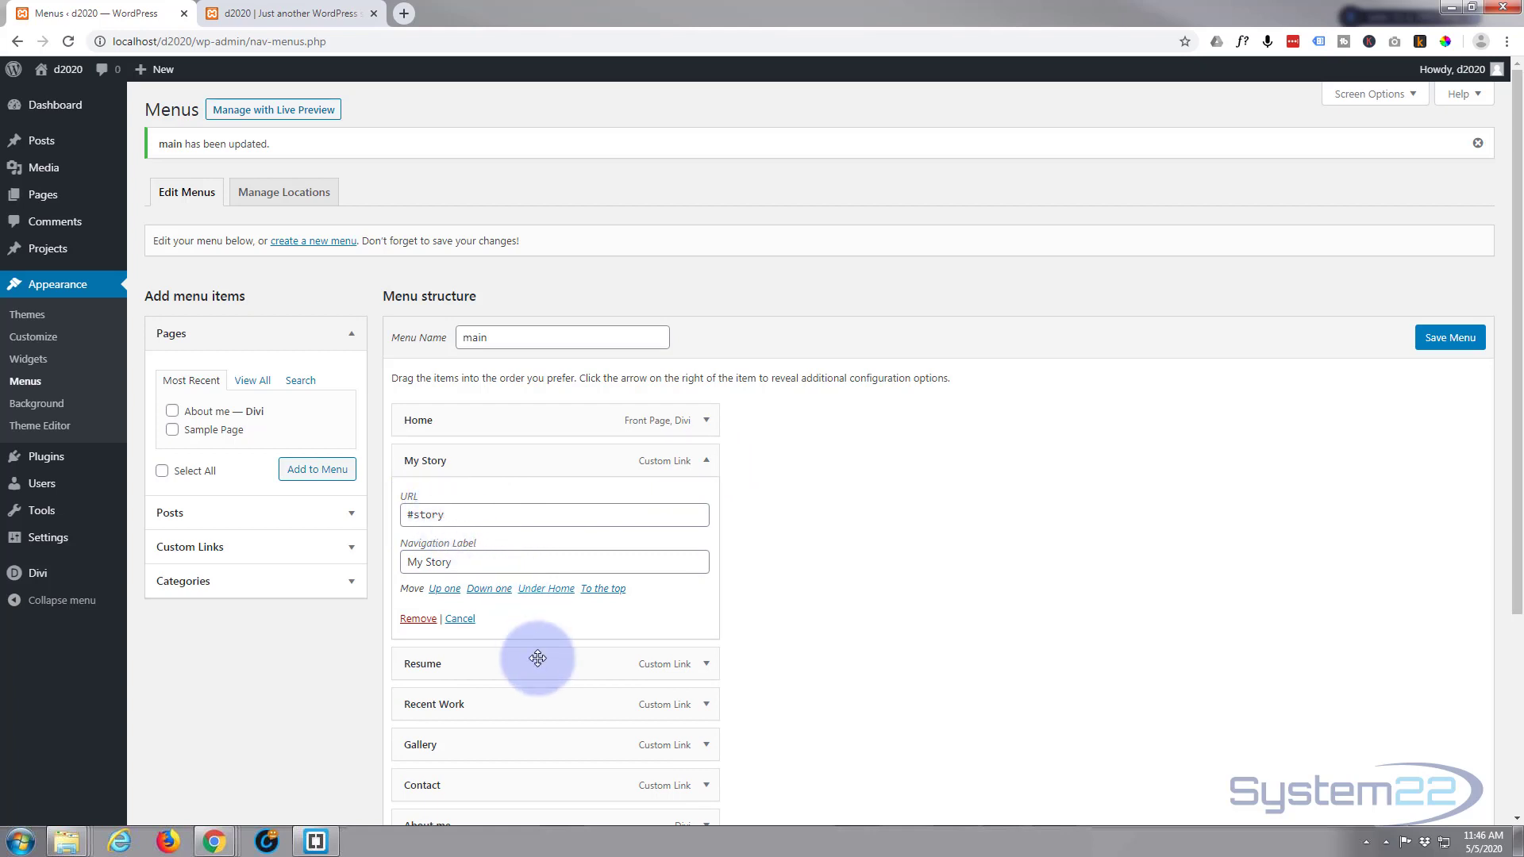
click(709, 676)
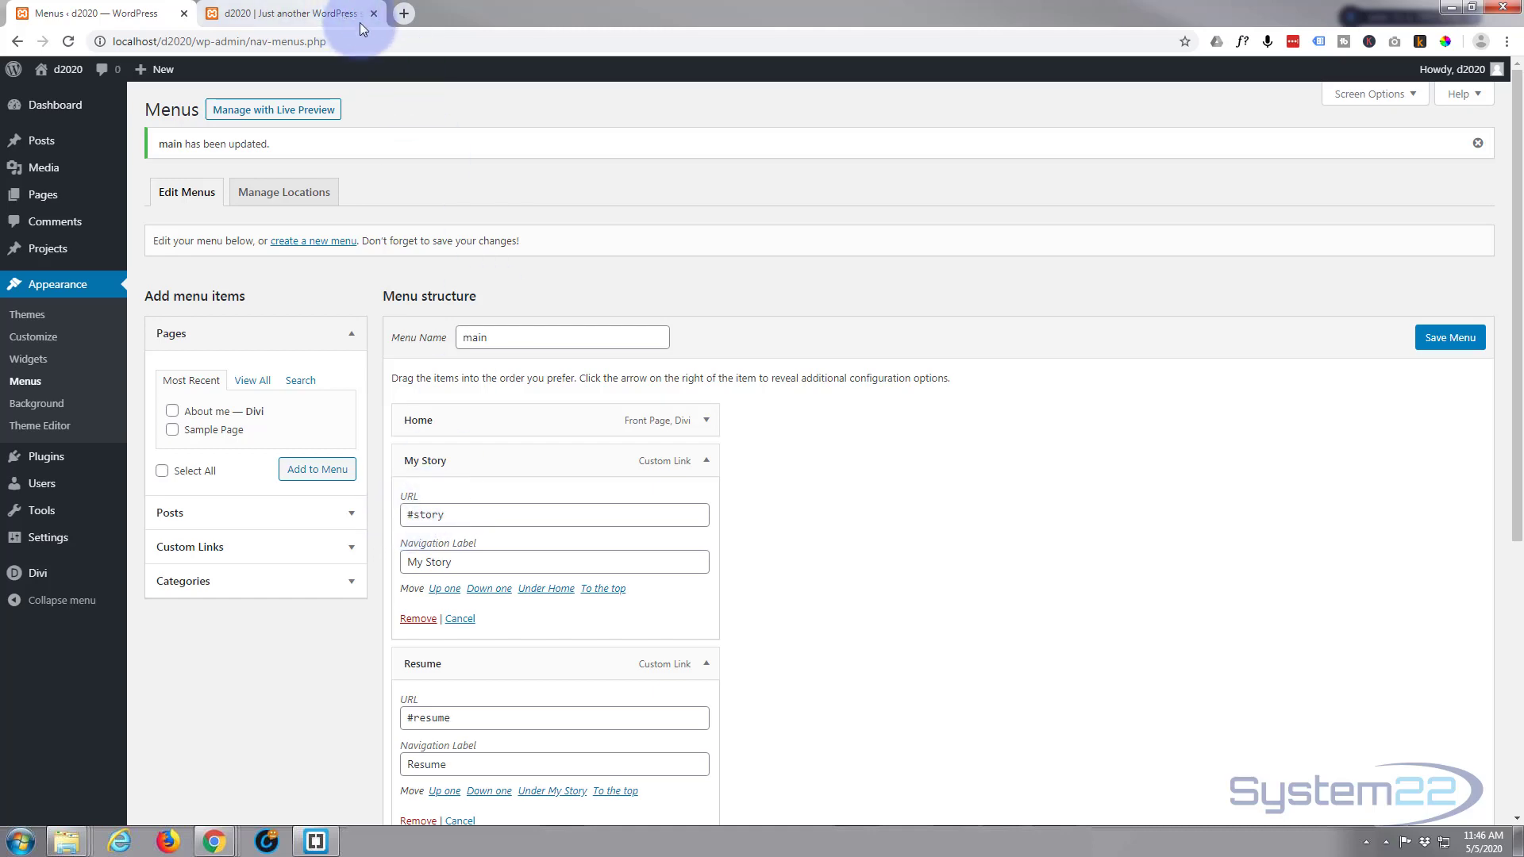
click(318, 17)
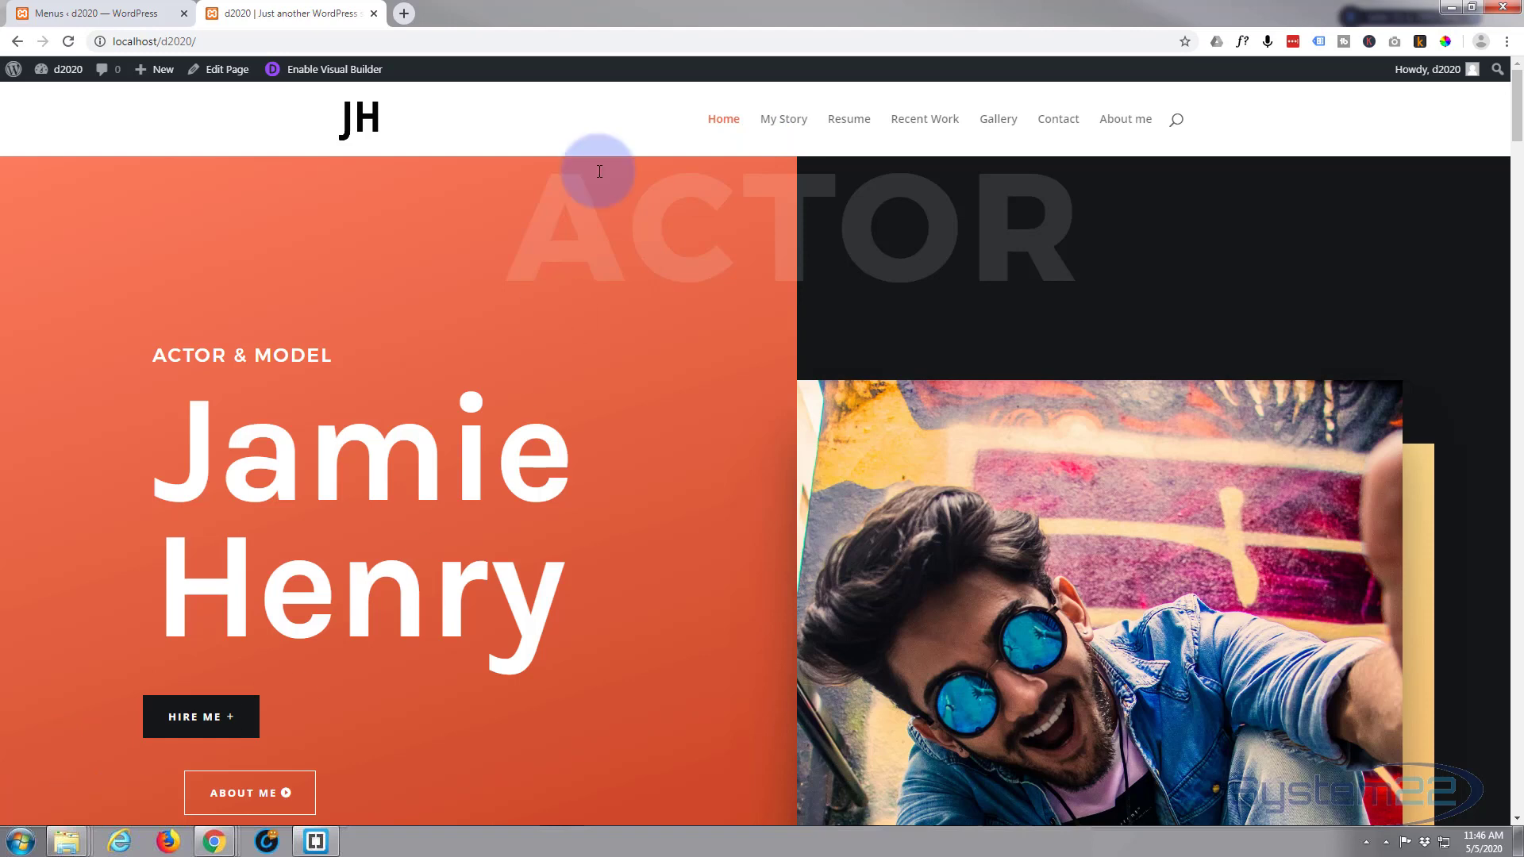
right_click(778, 123)
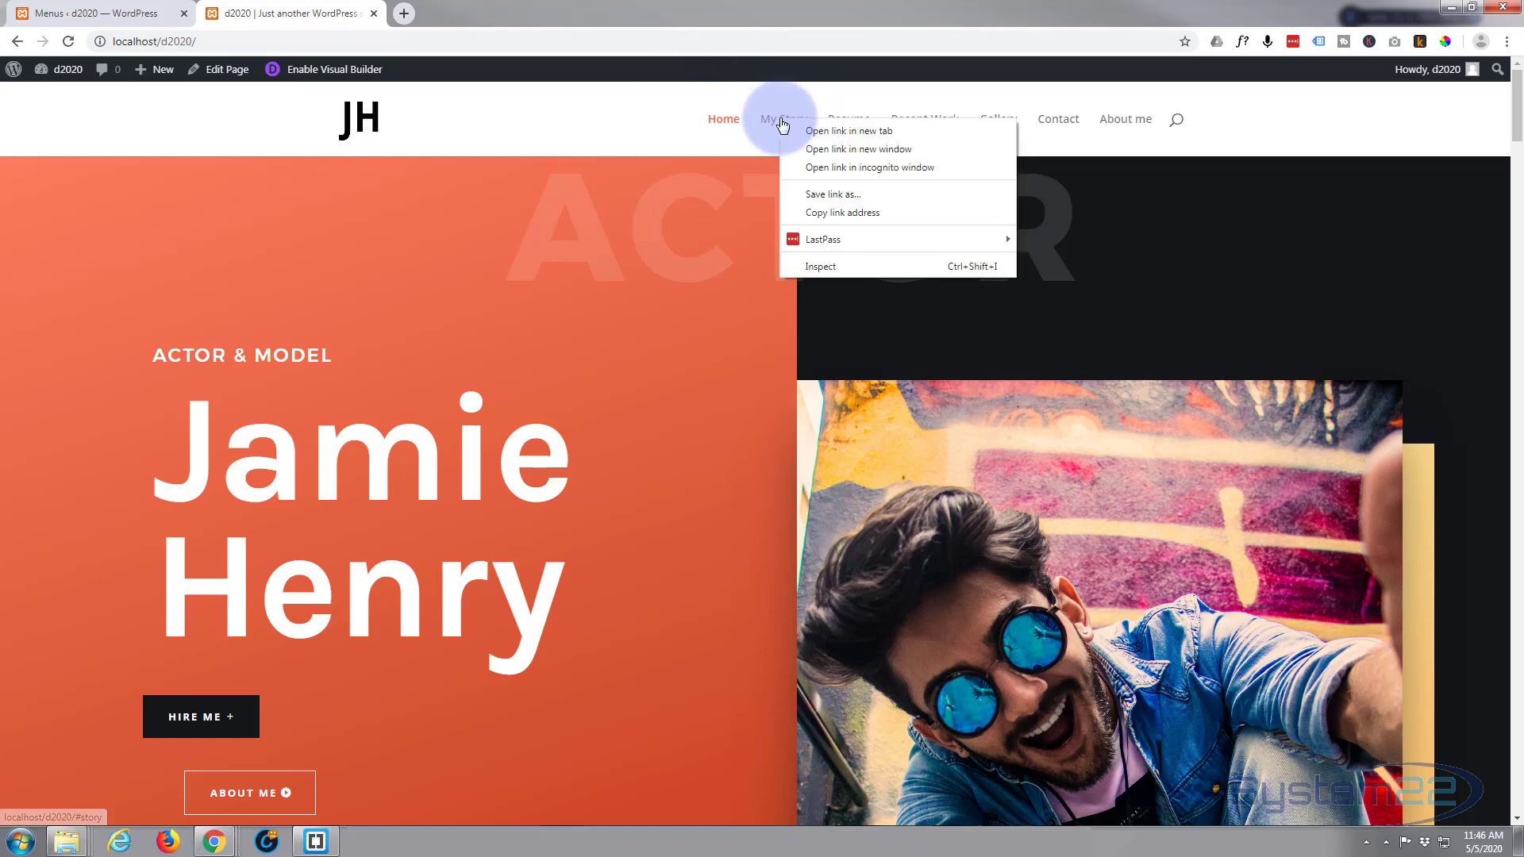
click(846, 214)
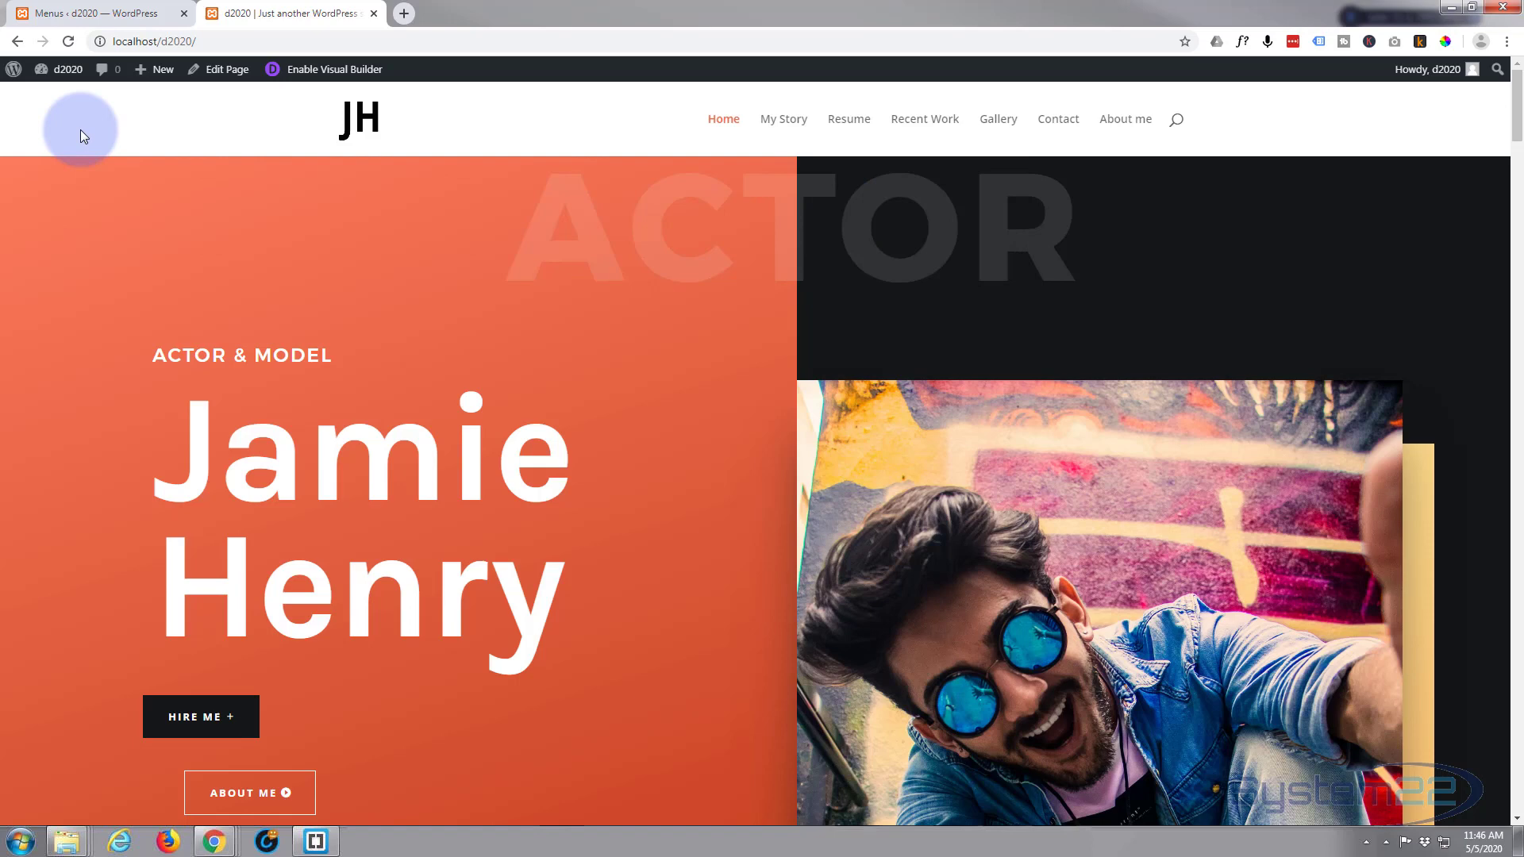
click(127, 14)
drag(454, 515, 340, 510)
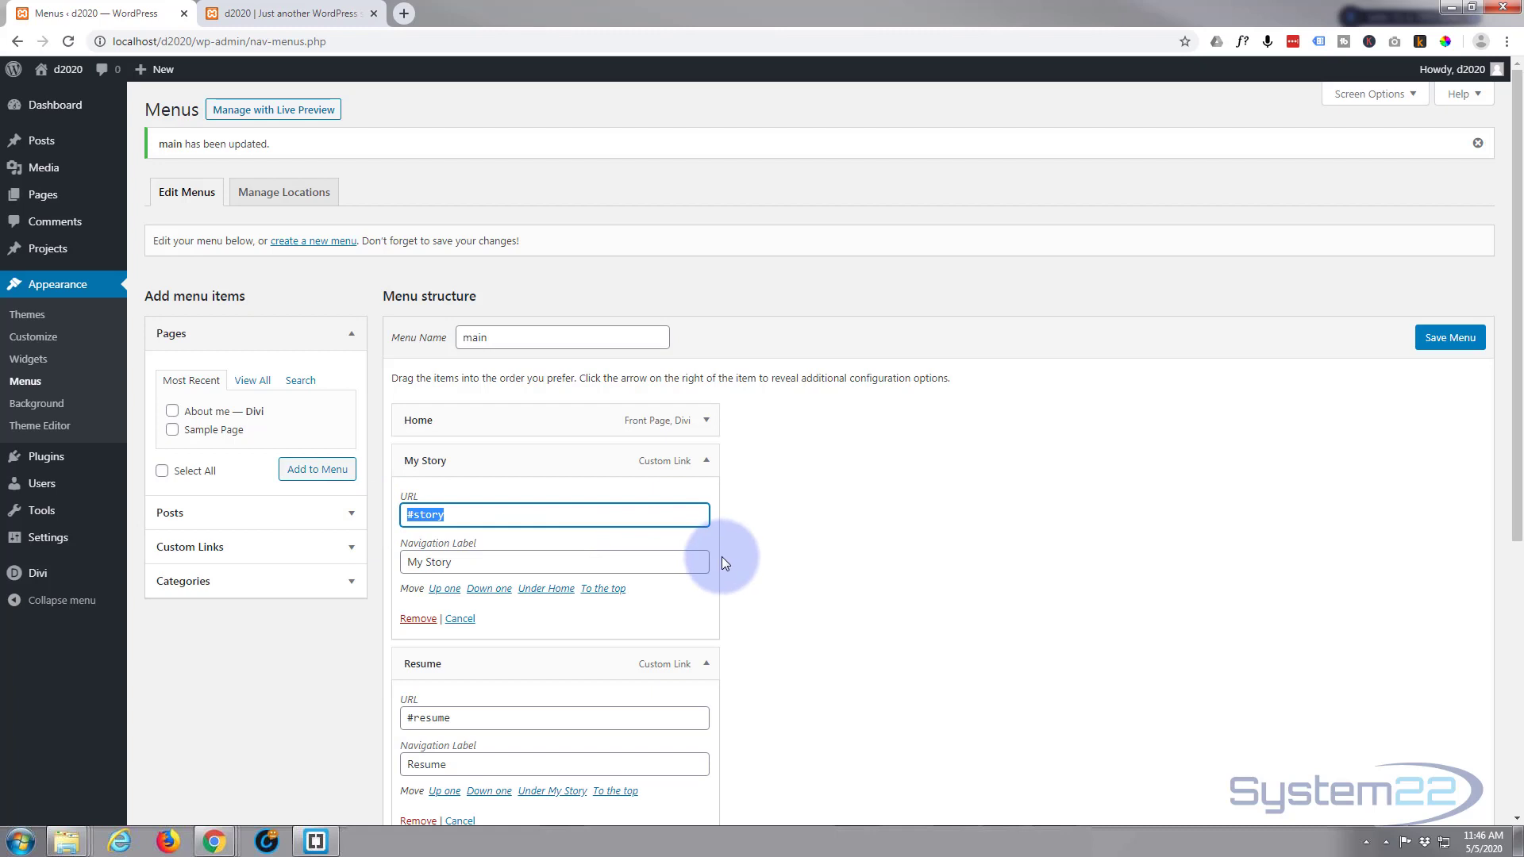
key(ctrl+v)
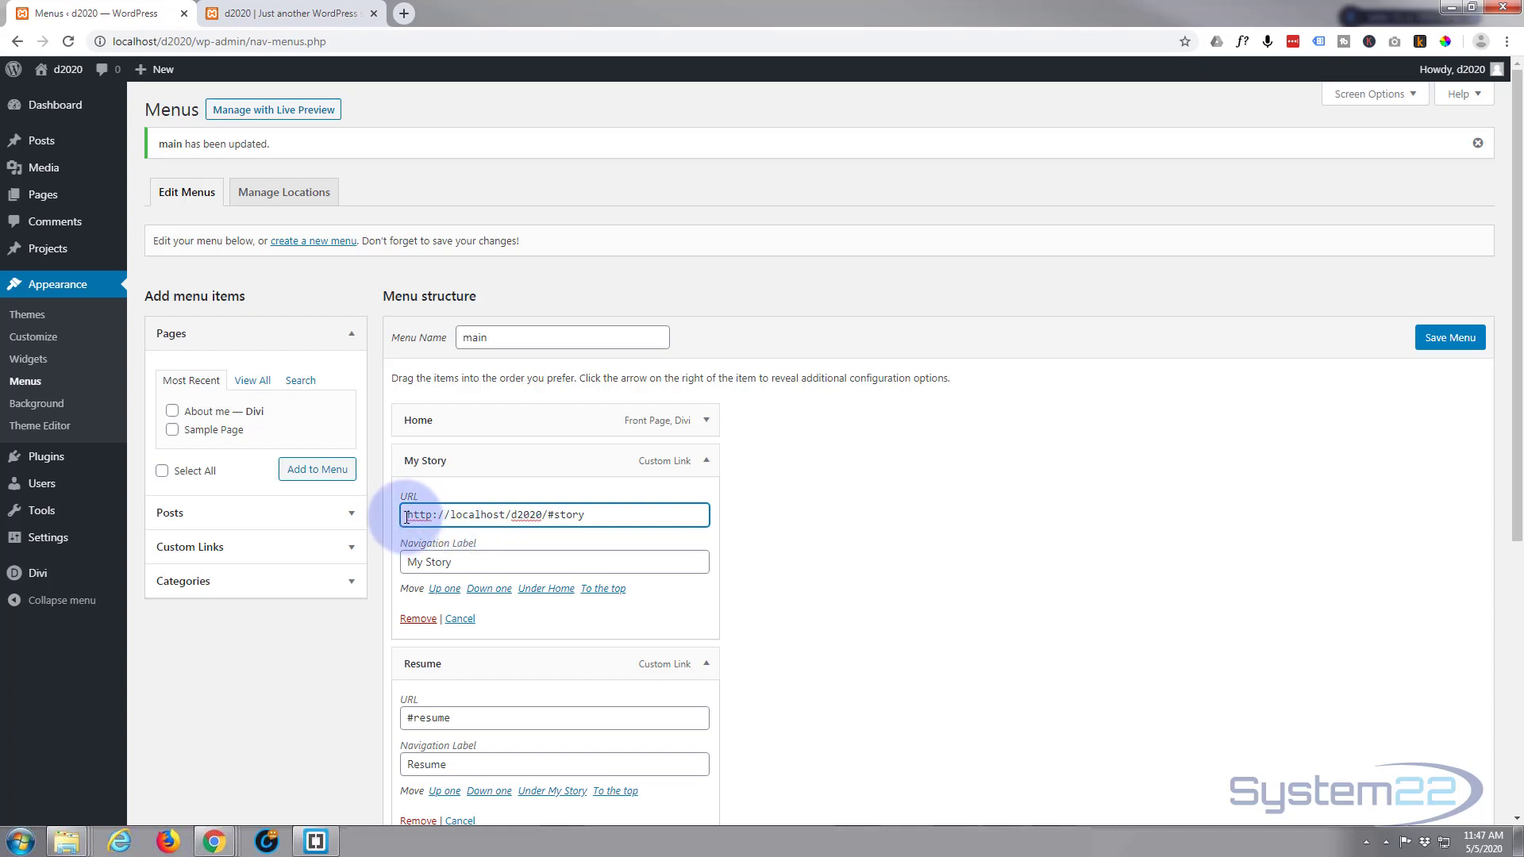
drag(406, 515, 445, 513)
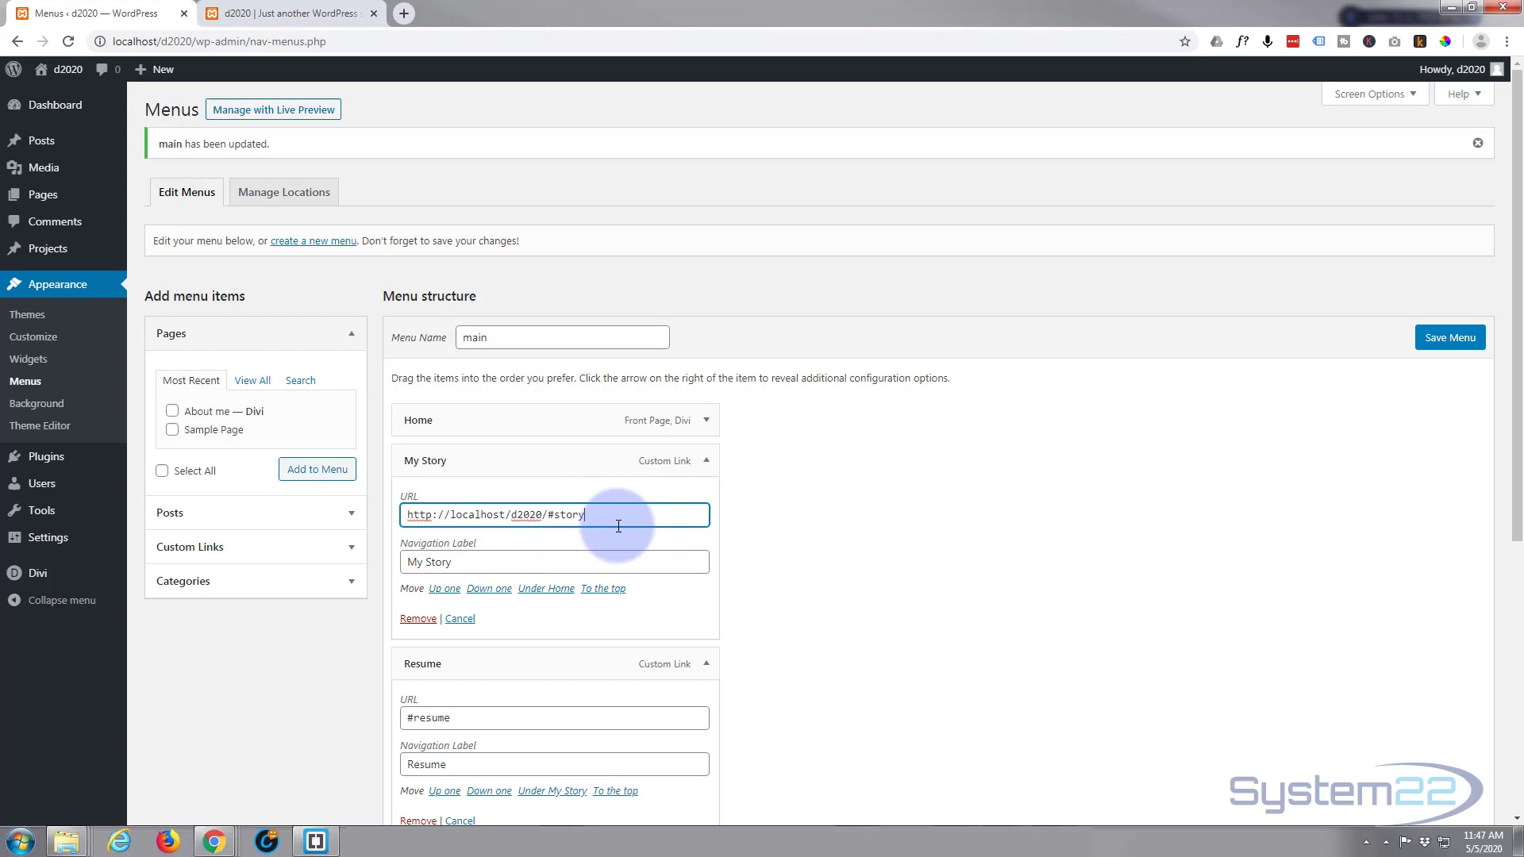
Replace the Resume item's #resume URL with its full localhost/d2020 address copied from the site
click(322, 16)
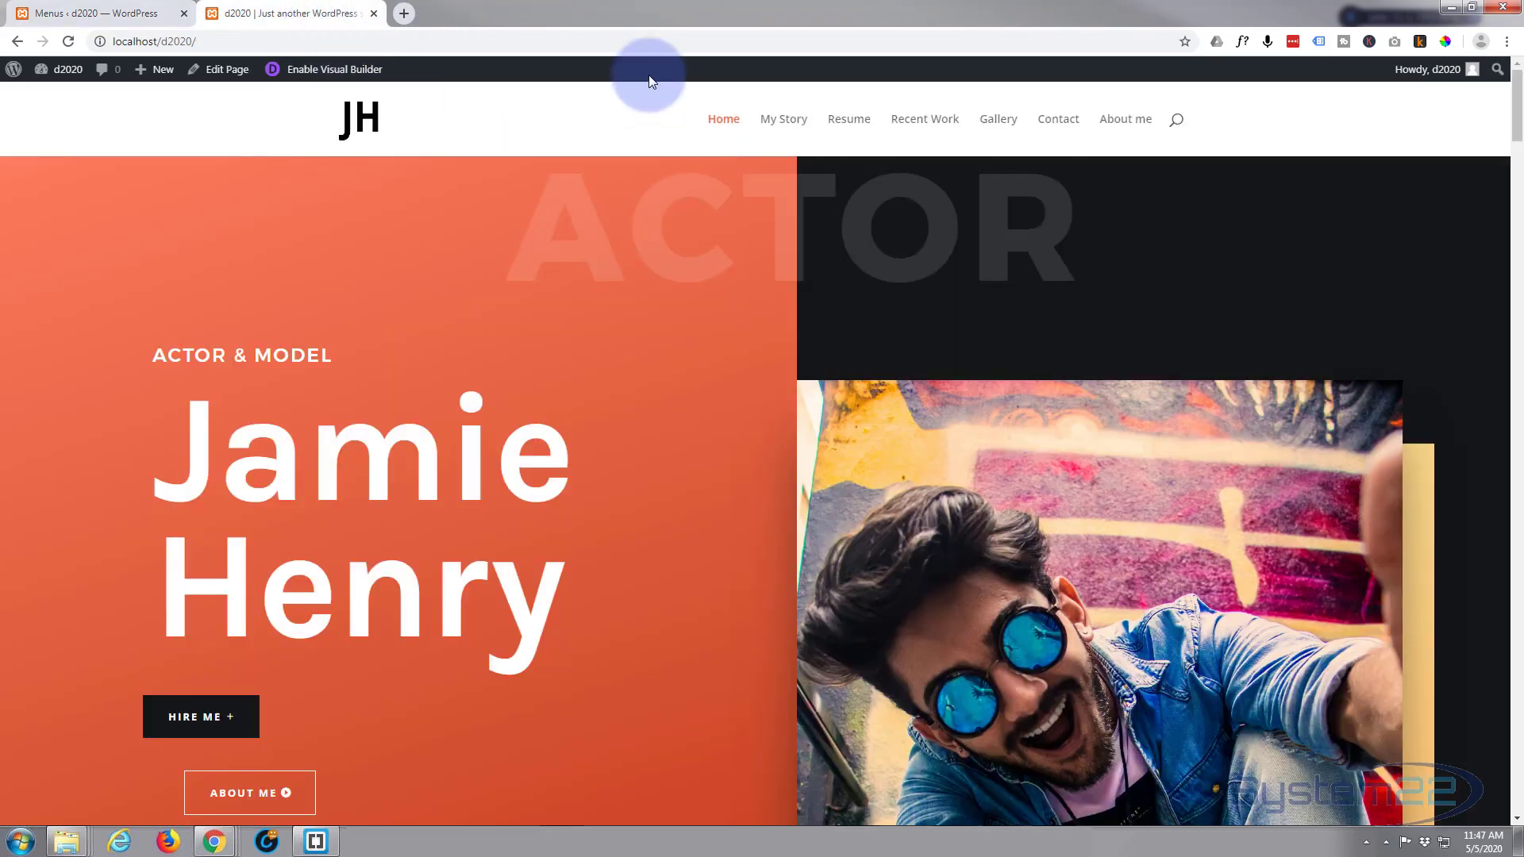
right_click(847, 126)
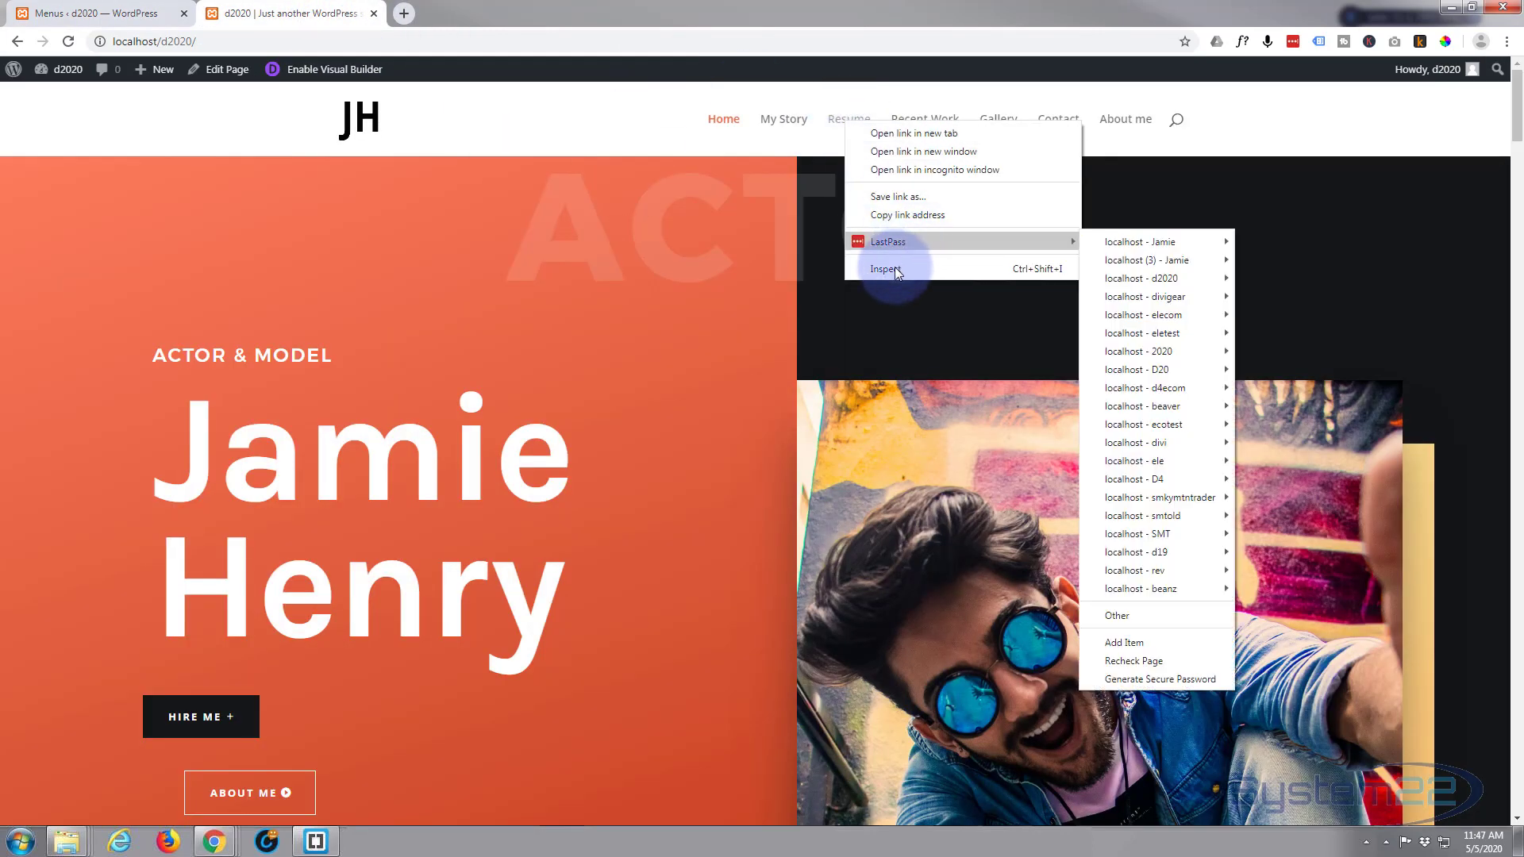
click(903, 213)
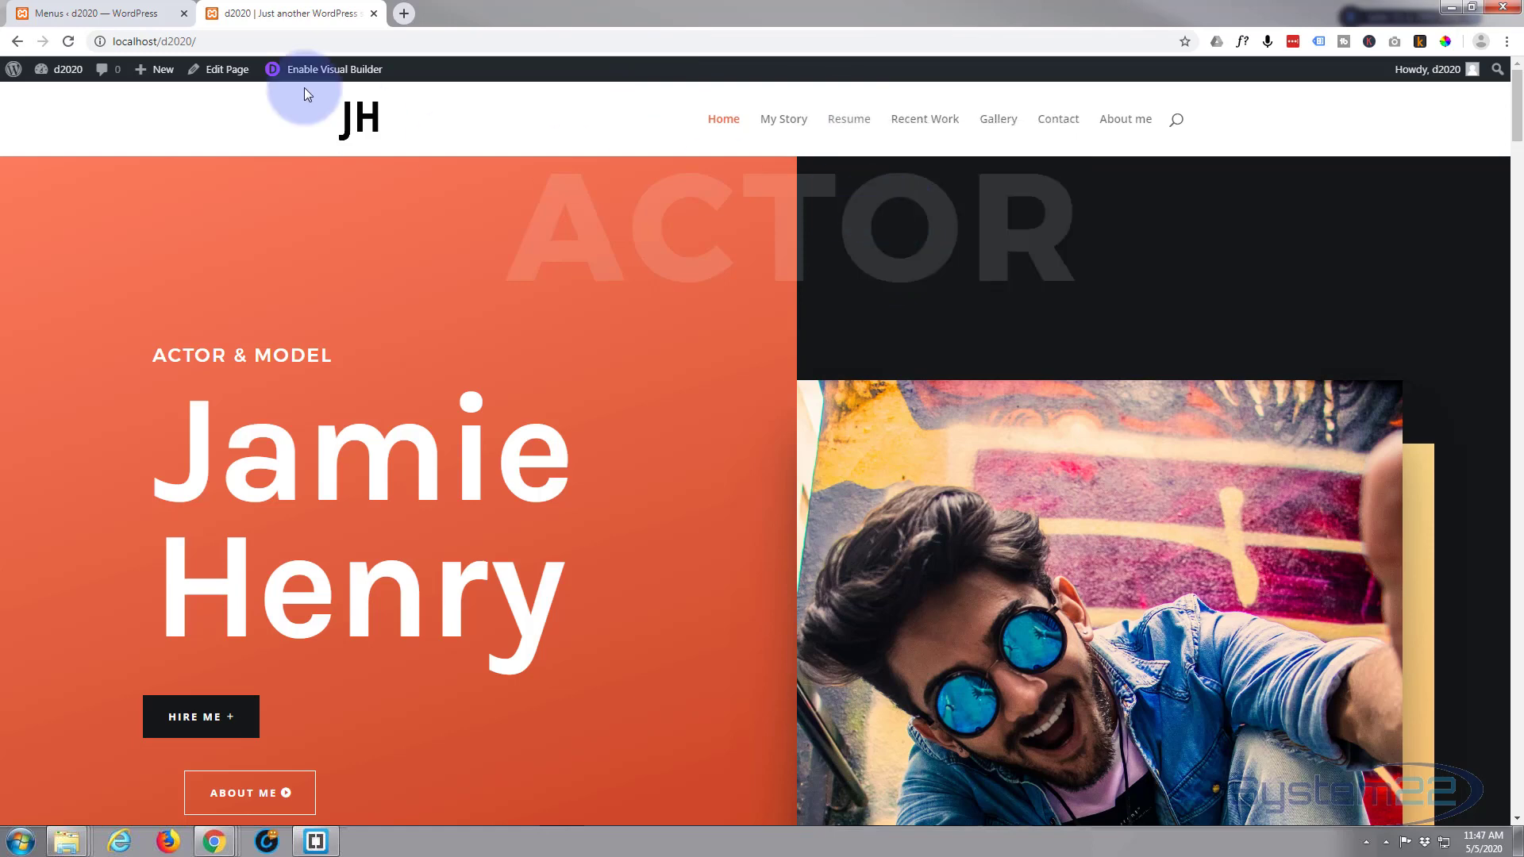
click(143, 14)
scroll(471, 640, down, 2)
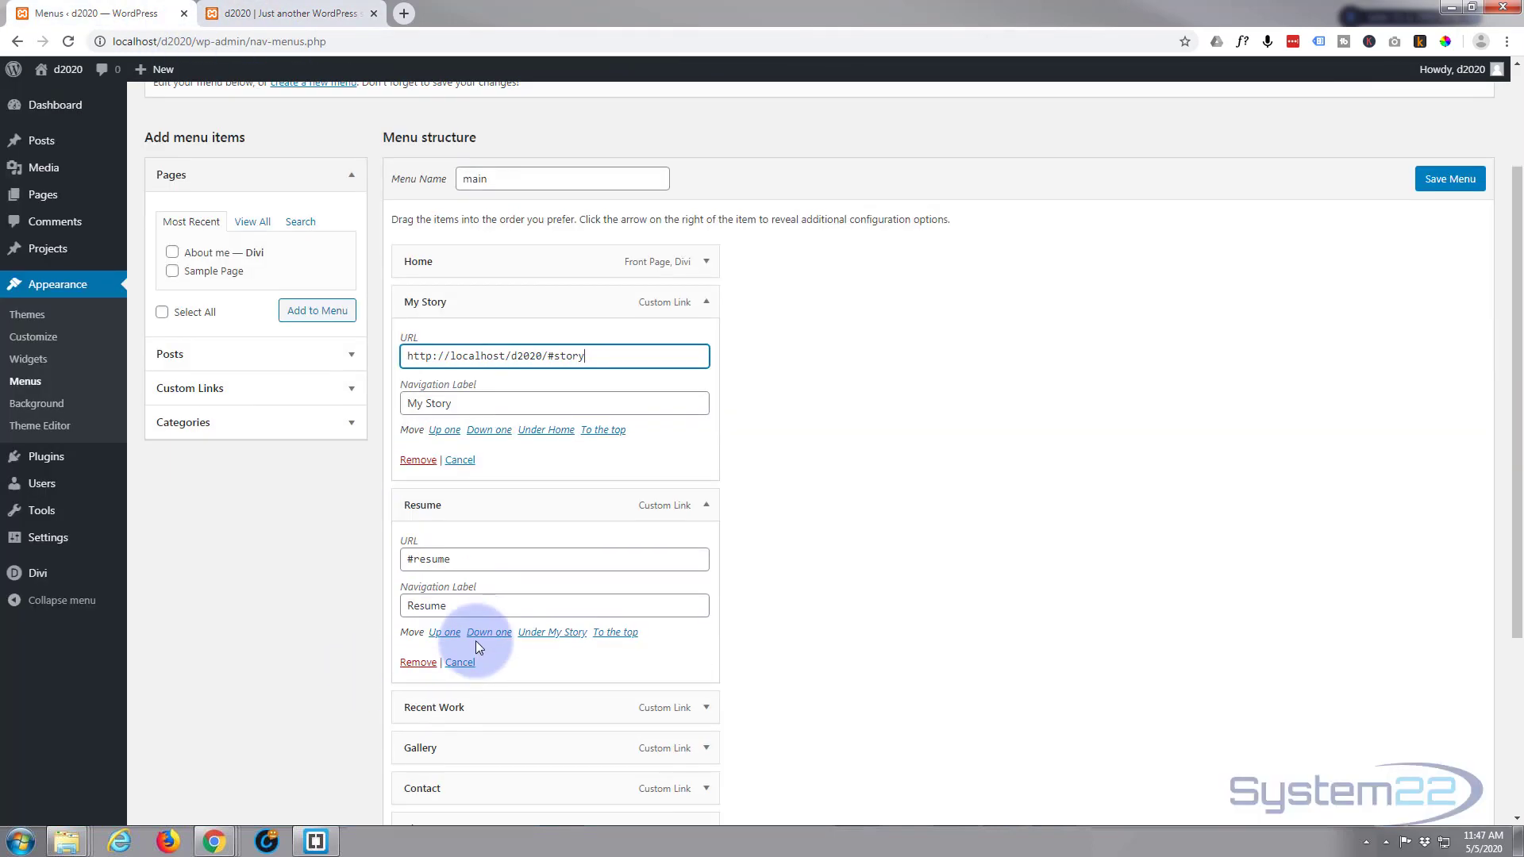
drag(459, 559, 364, 562)
key(ctrl+v)
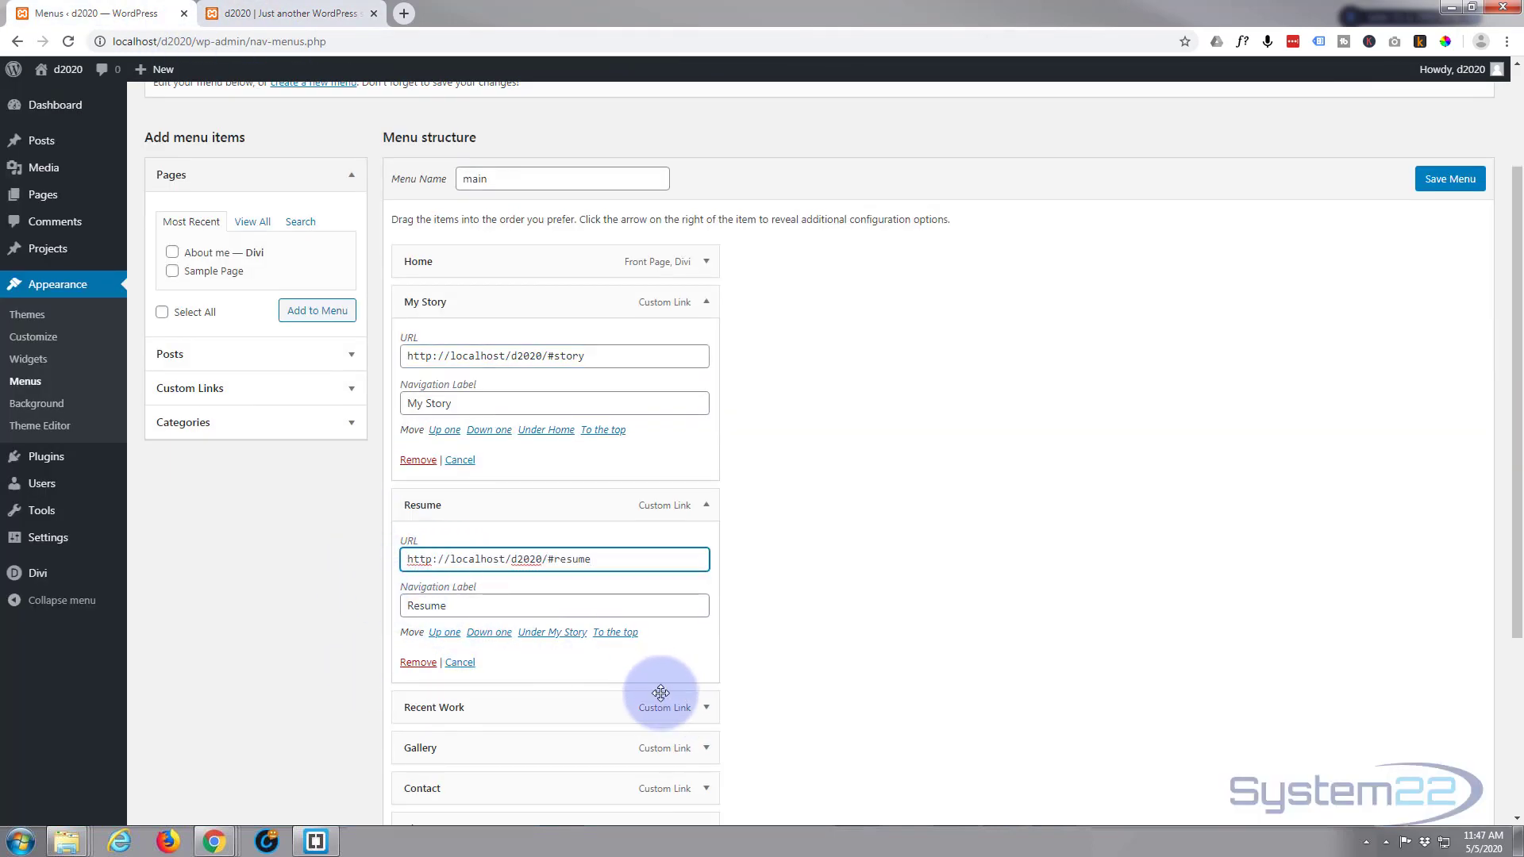
Replace the Recent Work item's #recent URL with its full localhost/d2020 address
click(705, 707)
scroll(616, 641, down, 3)
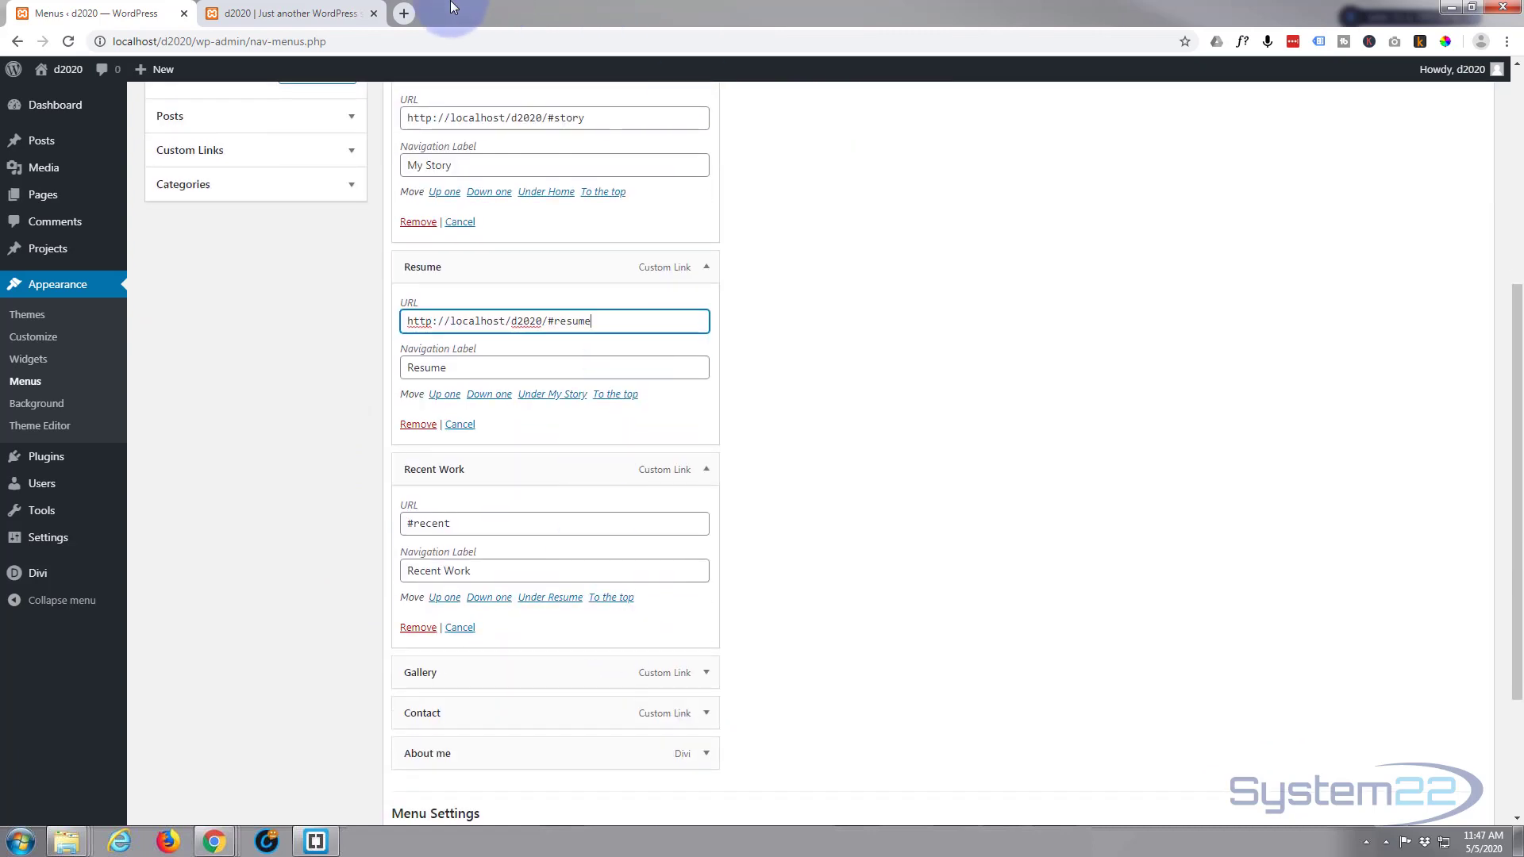
click(358, 13)
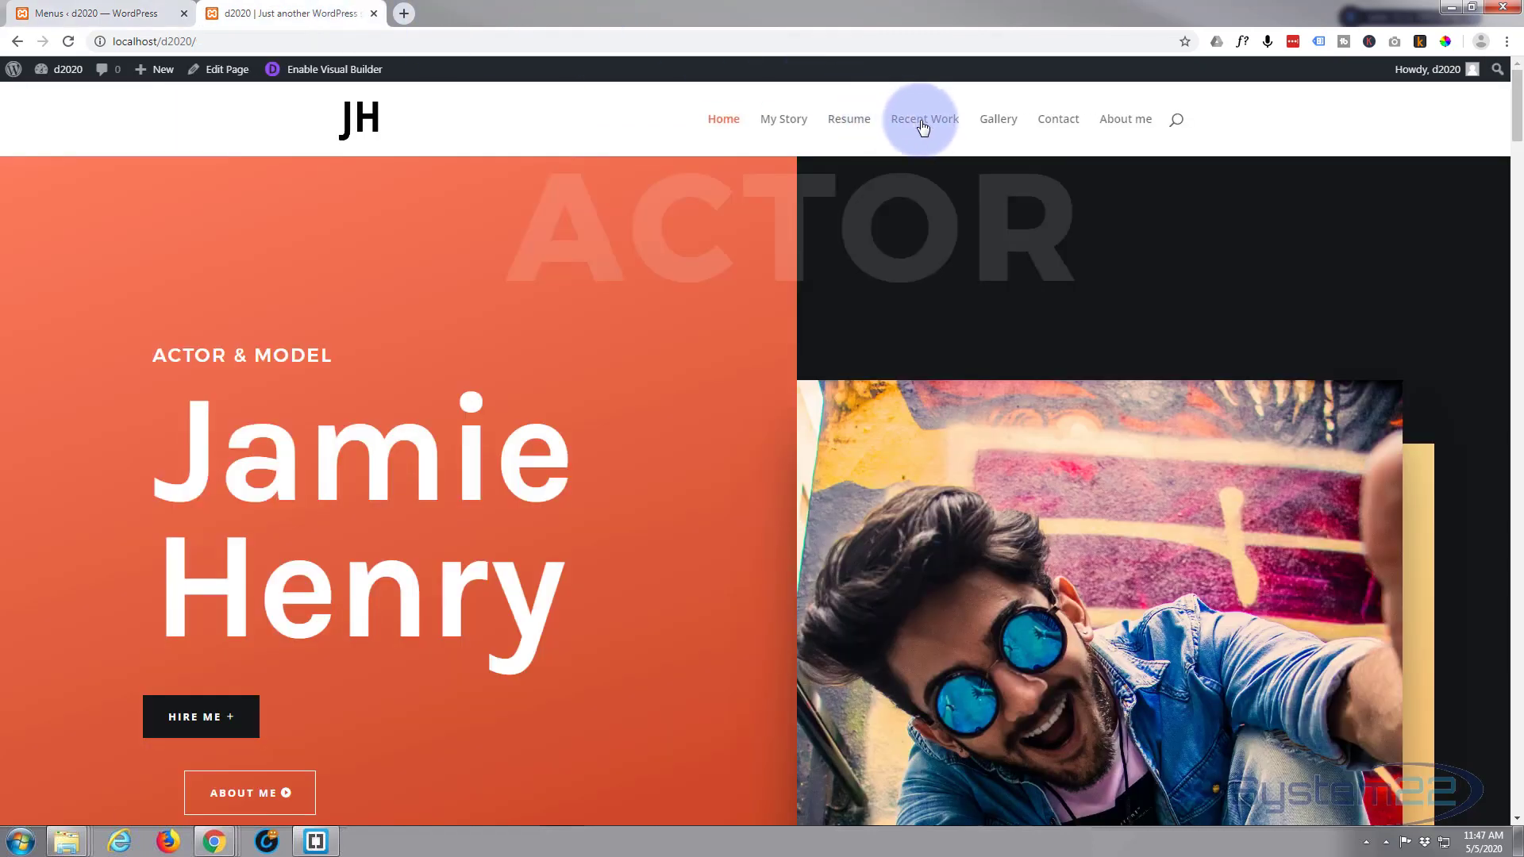
click(913, 123)
right_click(917, 119)
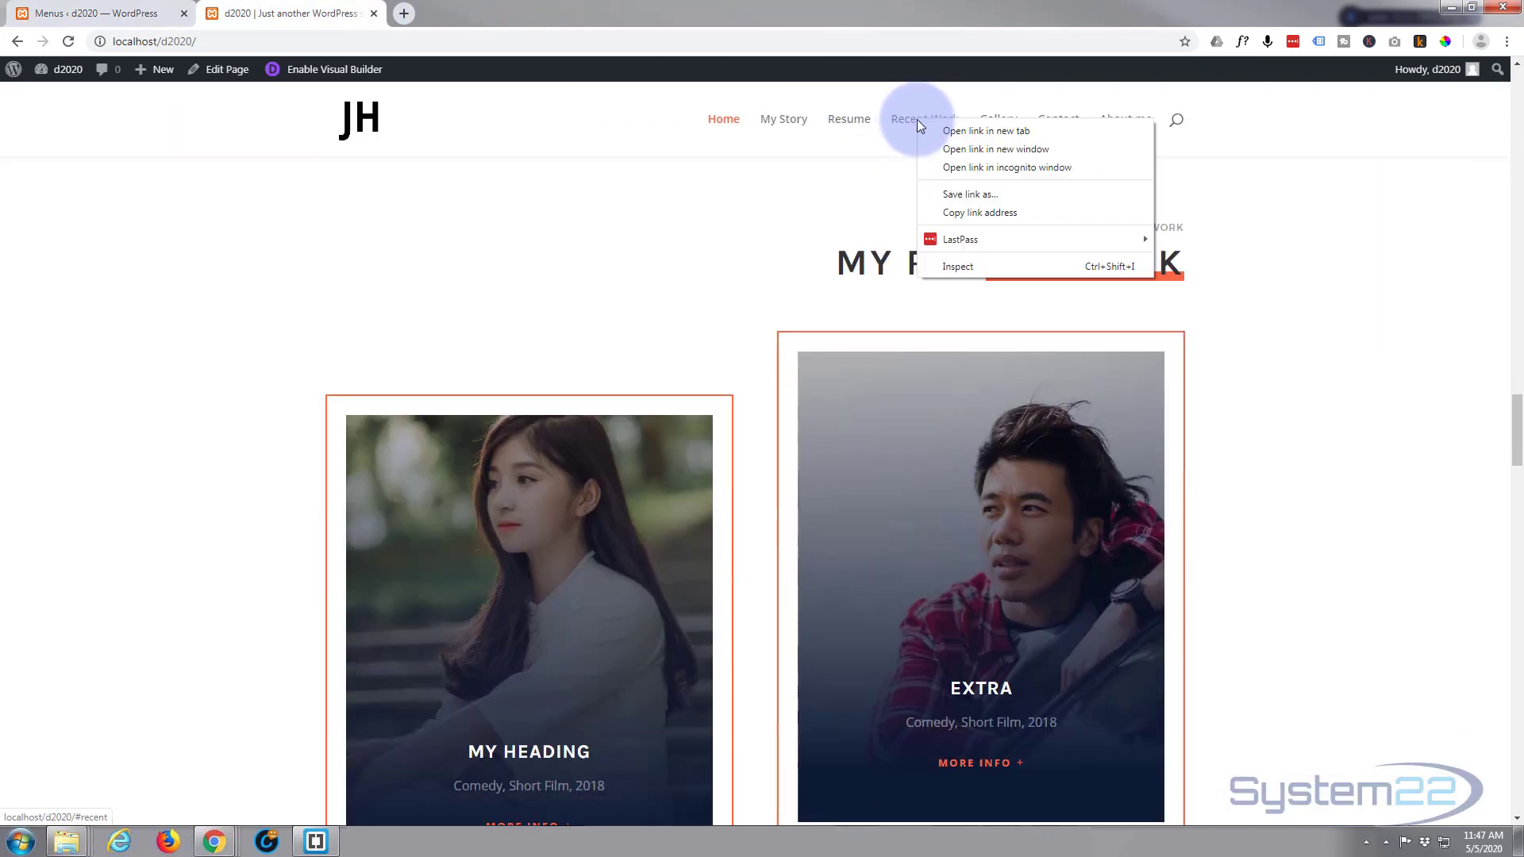
click(979, 213)
click(127, 14)
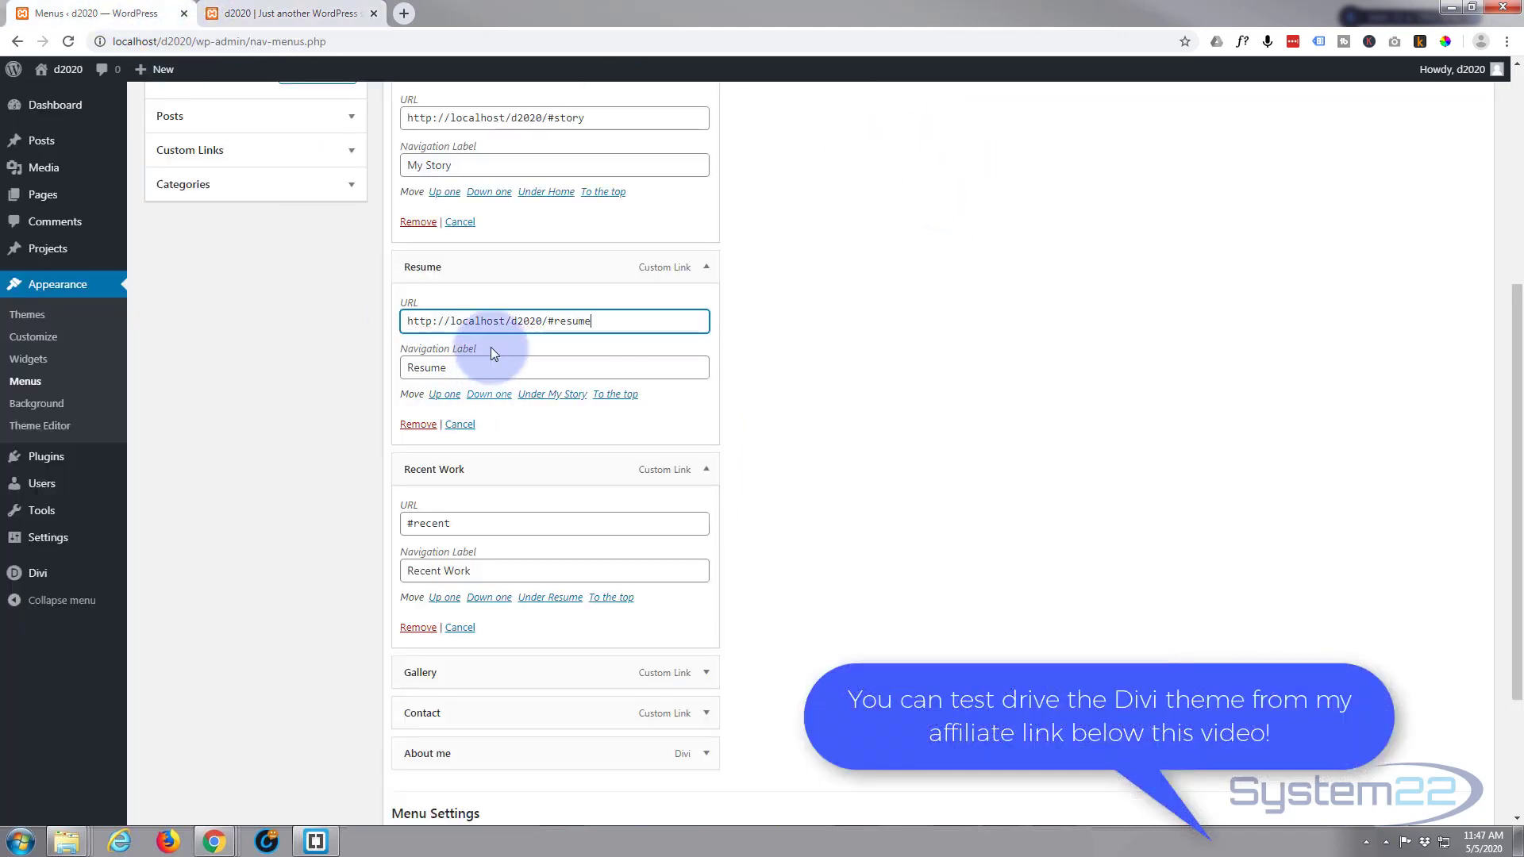
drag(451, 524, 357, 522)
key(ctrl+v)
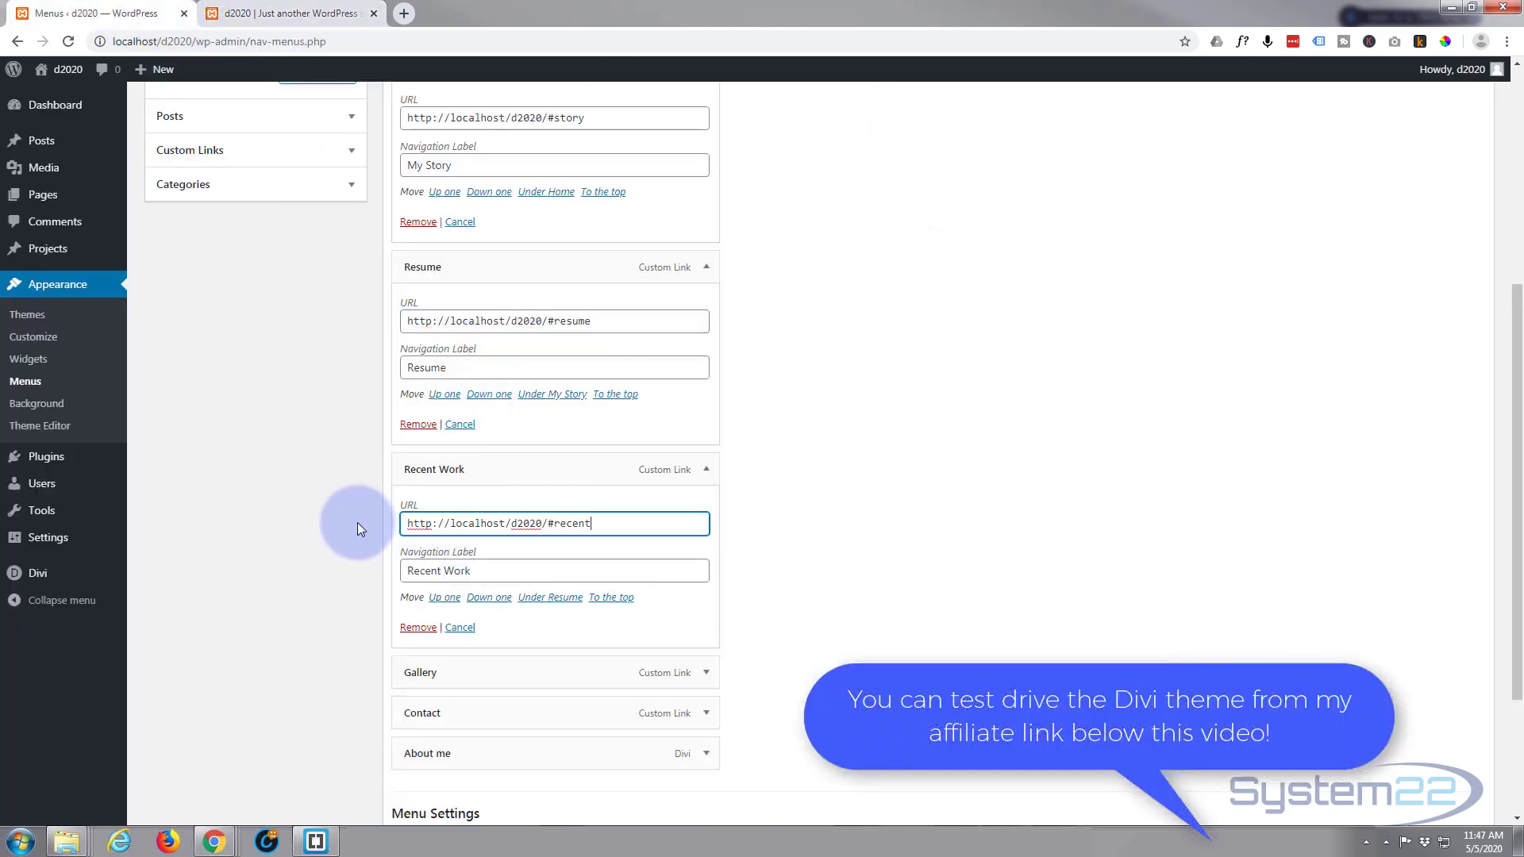
Replace the Gallery item's URL with the full Gallery link address from the site
click(707, 673)
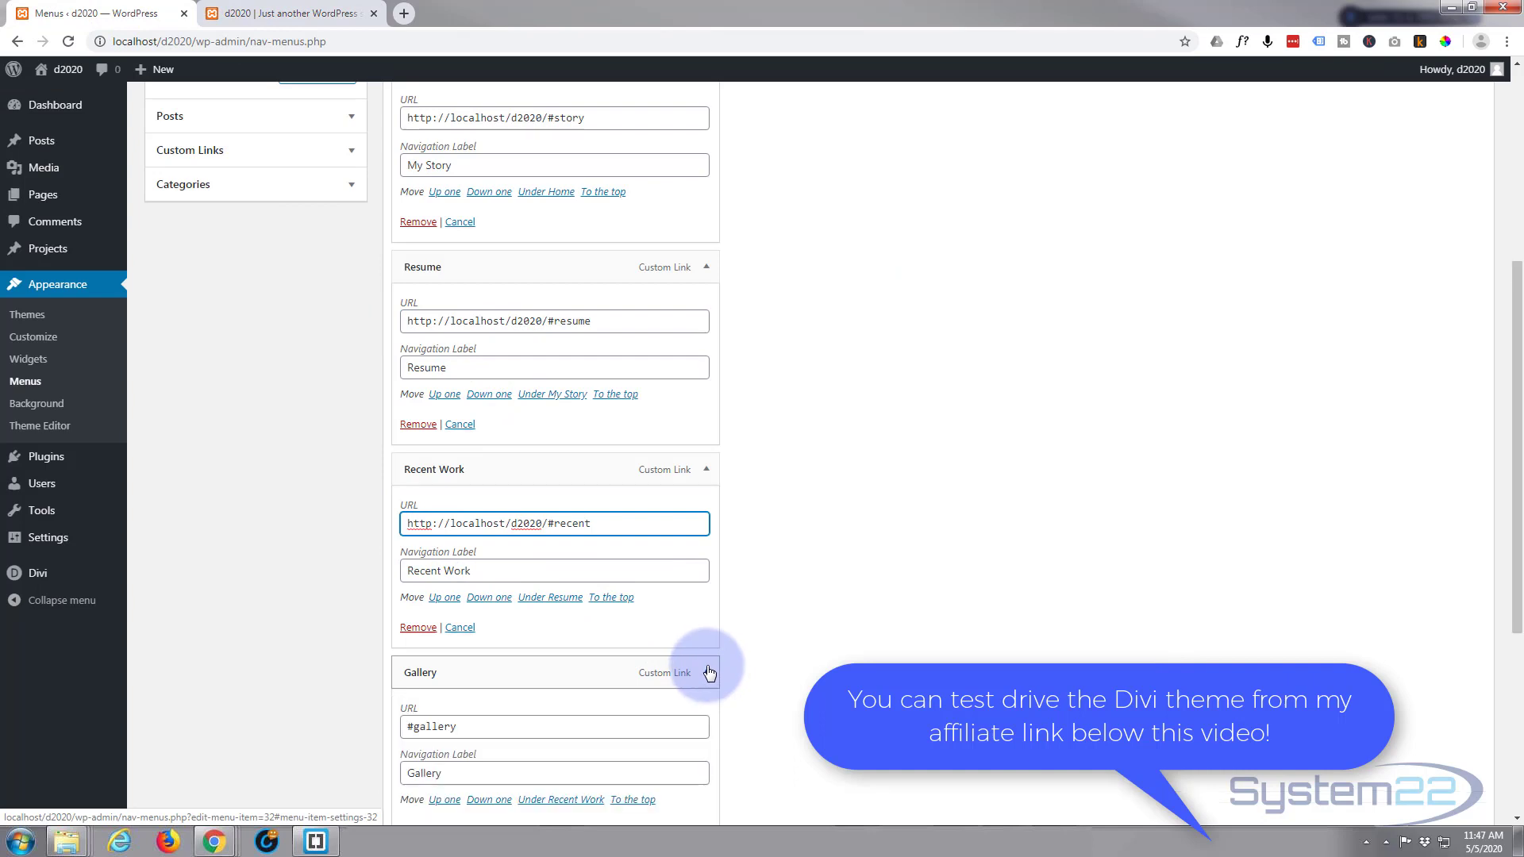
click(327, 13)
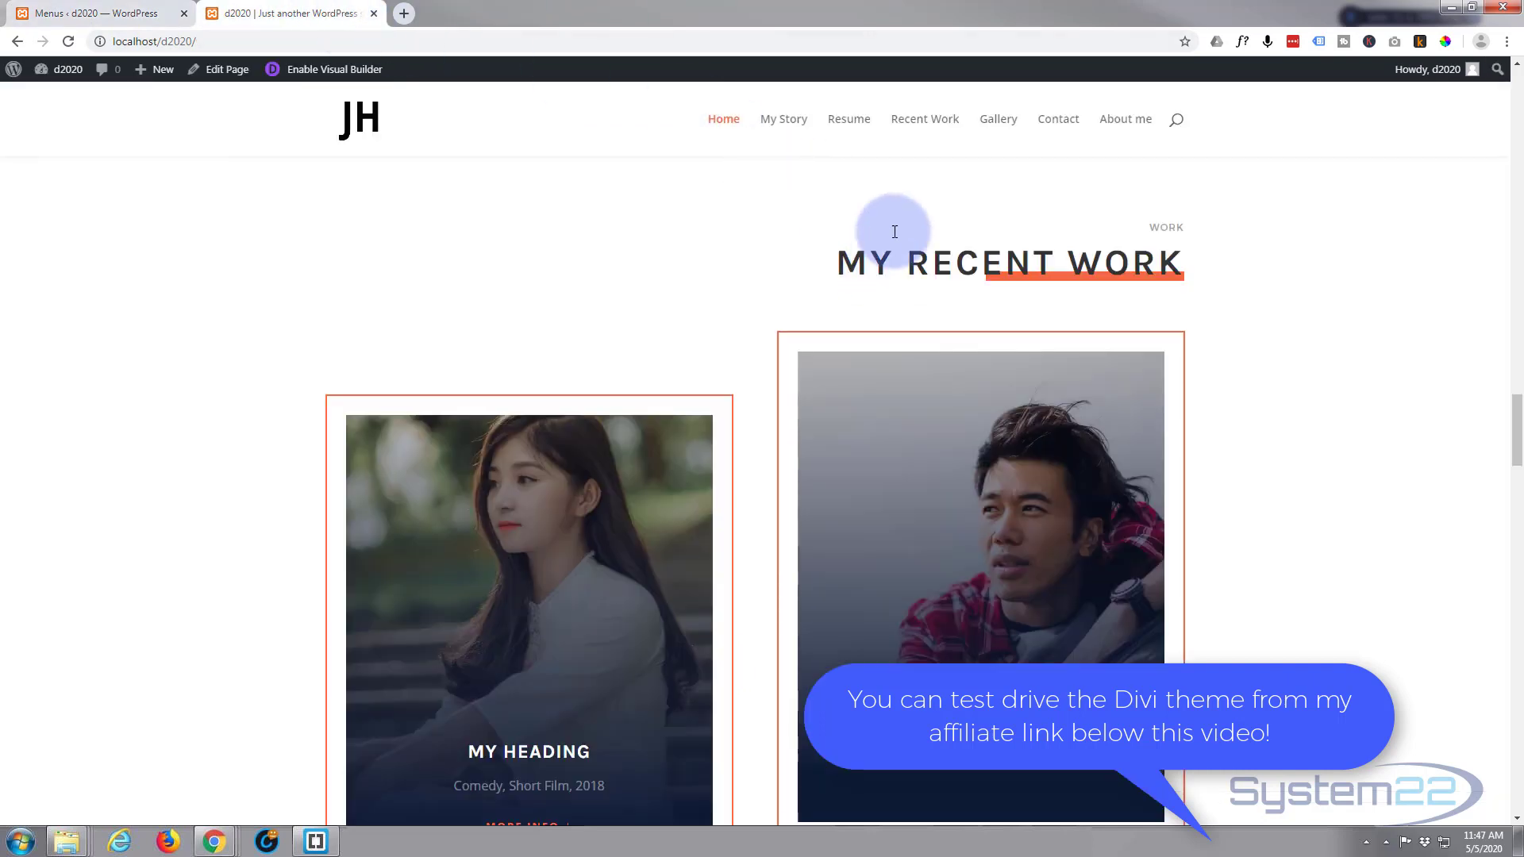
right_click(999, 120)
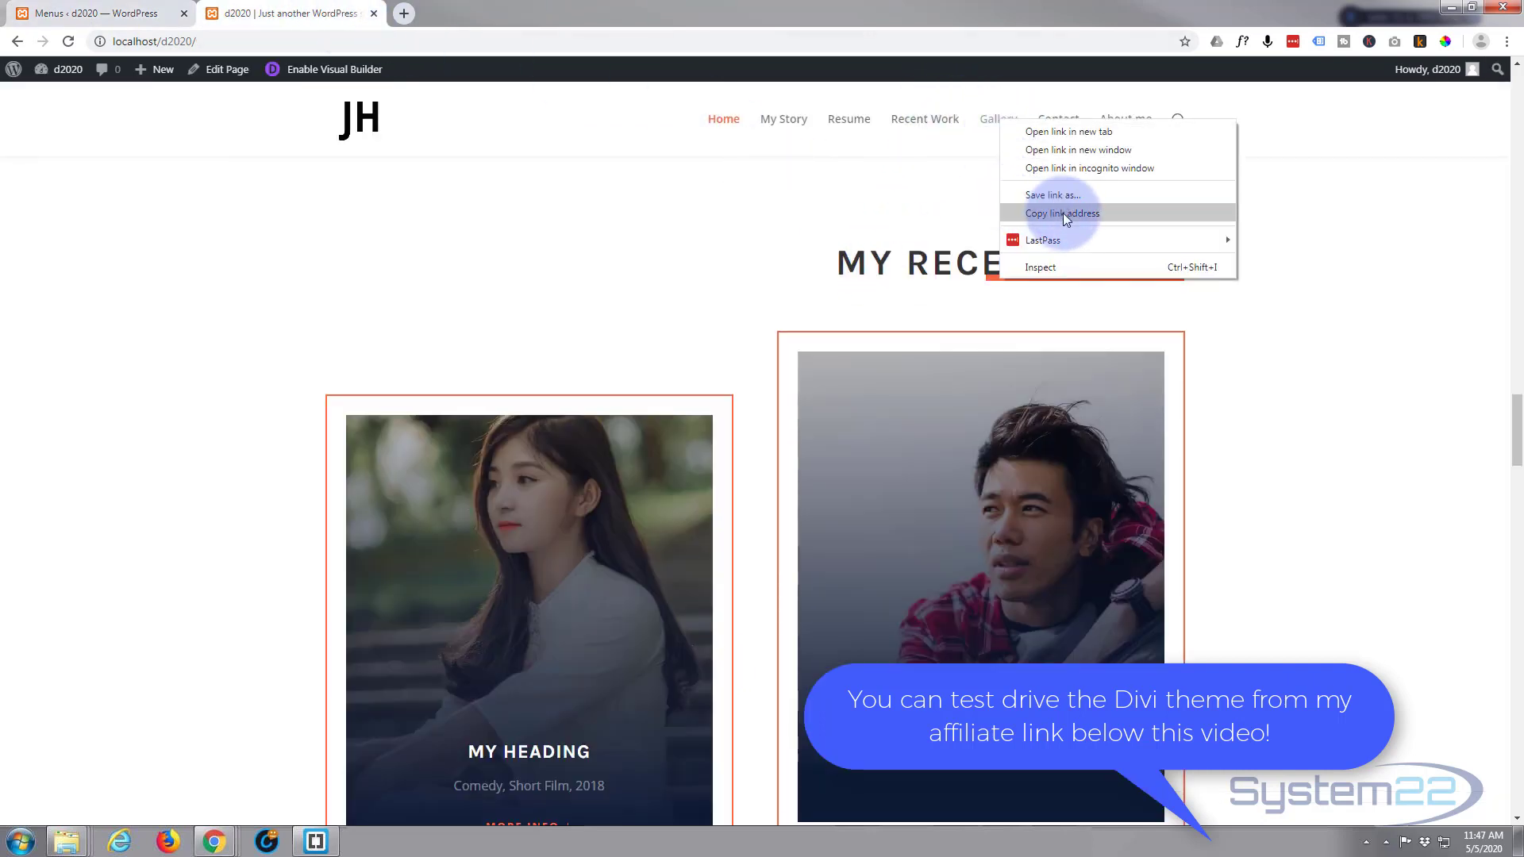
click(1061, 214)
click(64, 13)
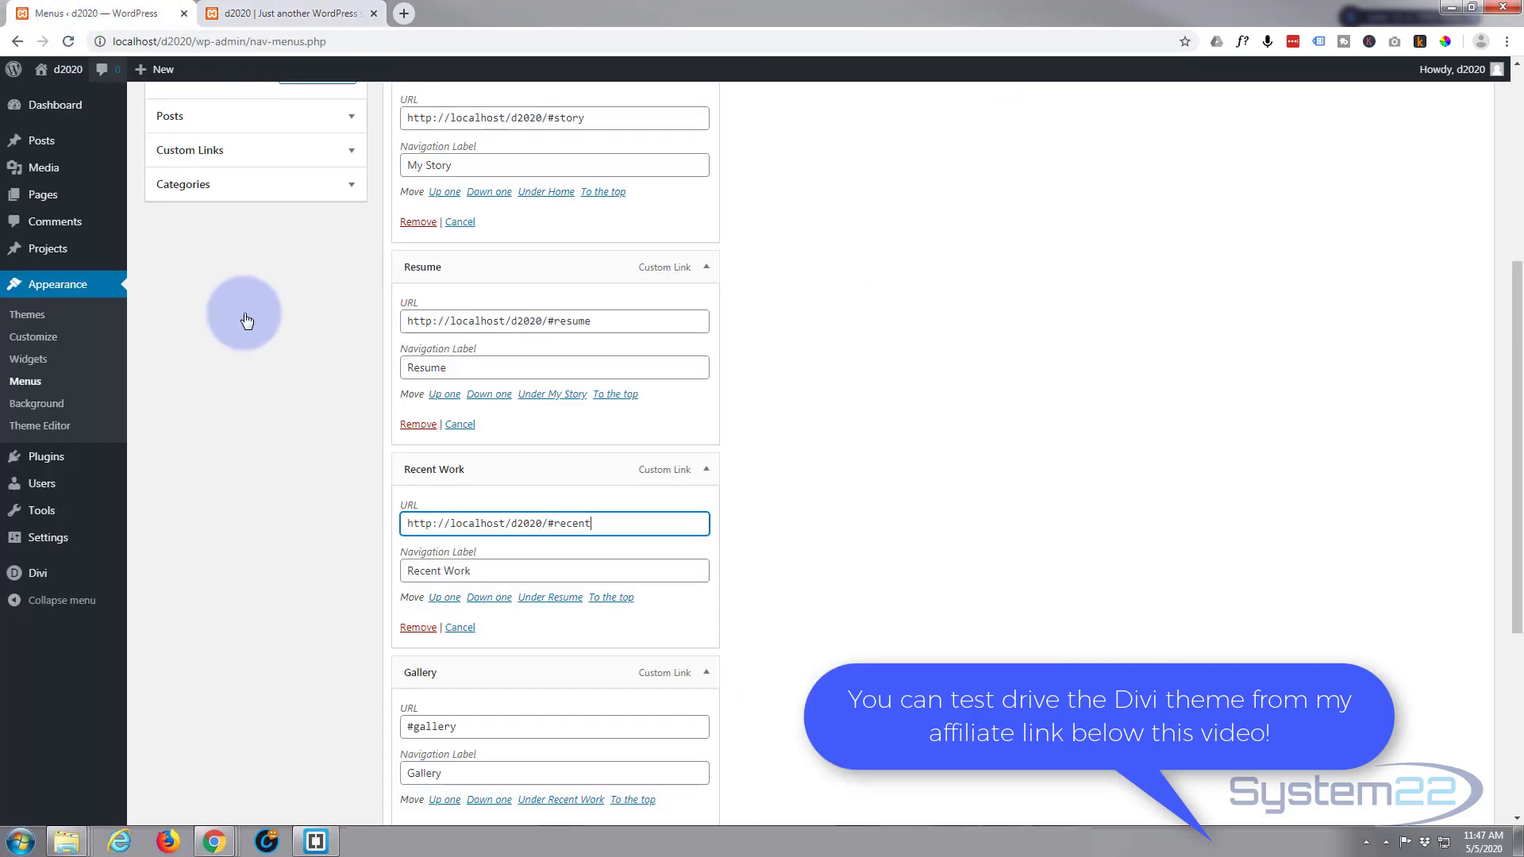
triple_click(457, 734)
key(ctrl+v)
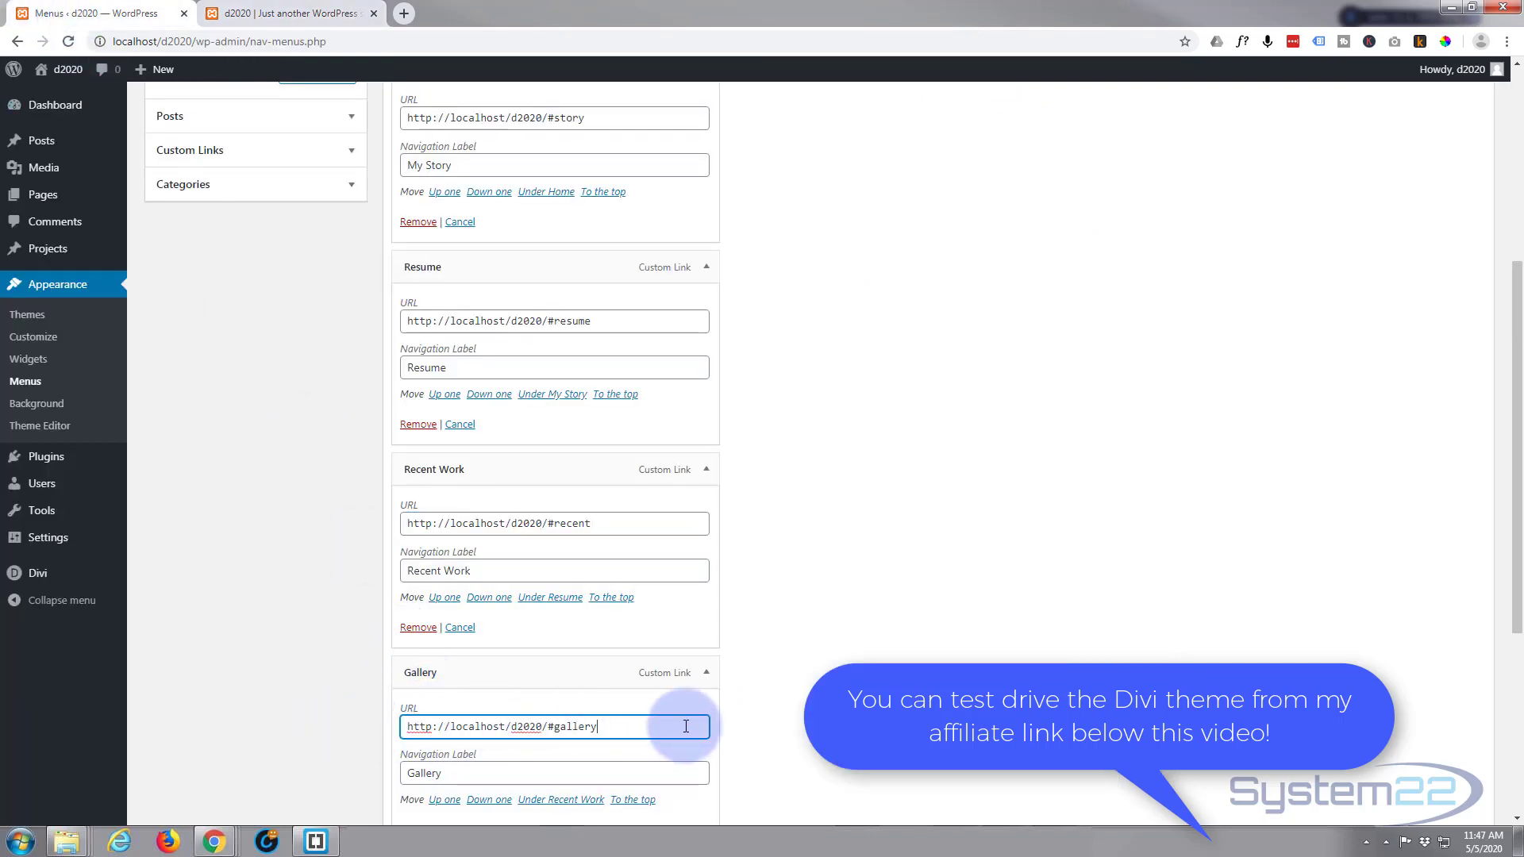
Replace the Contact item's #contact URL with its full localhost/d2020 address
scroll(654, 725, down, 1)
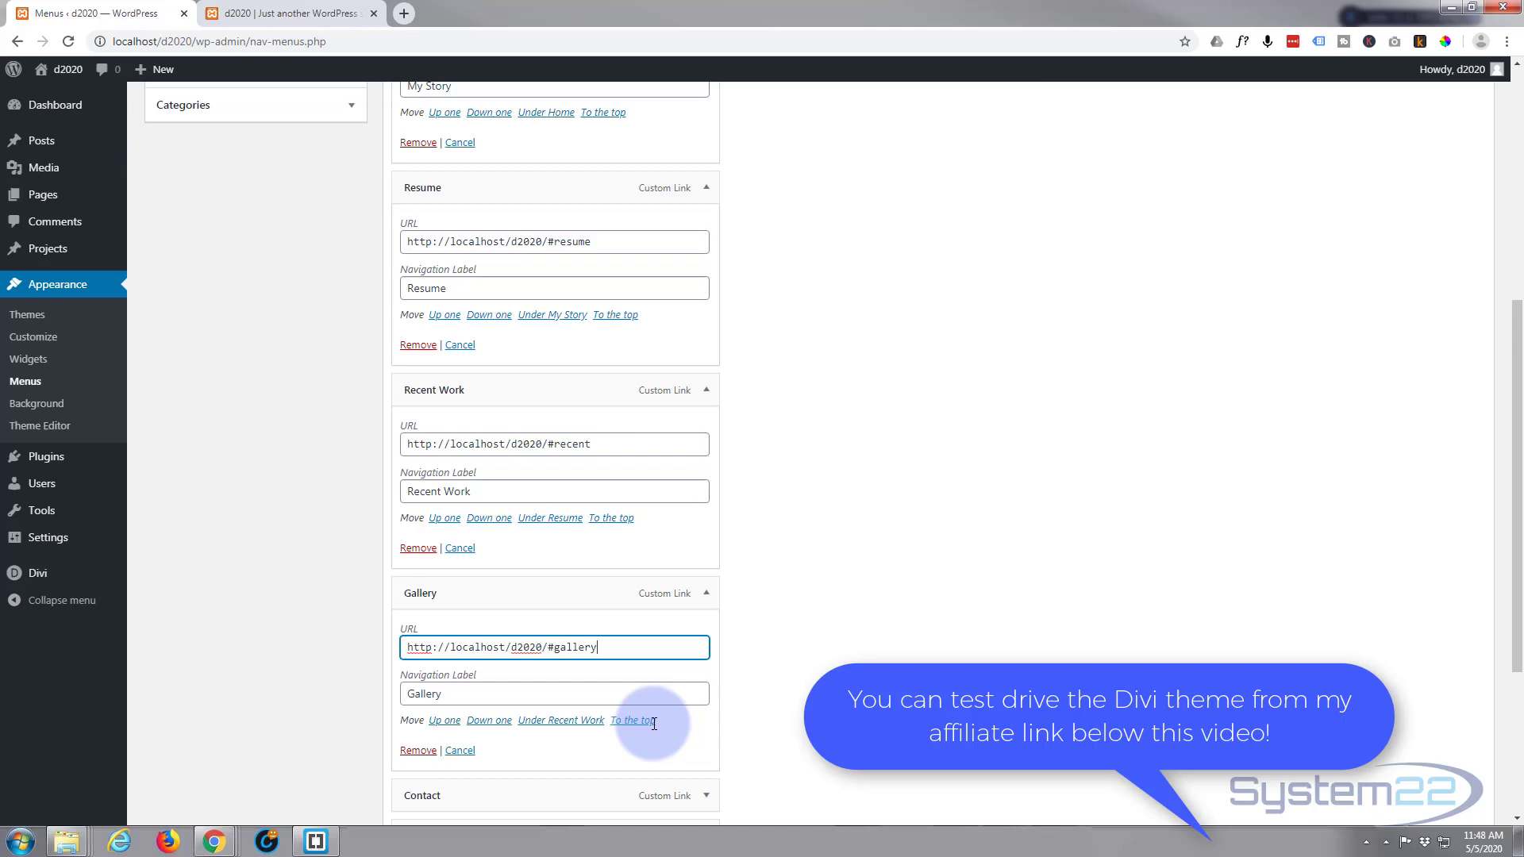
scroll(653, 724, down, 3)
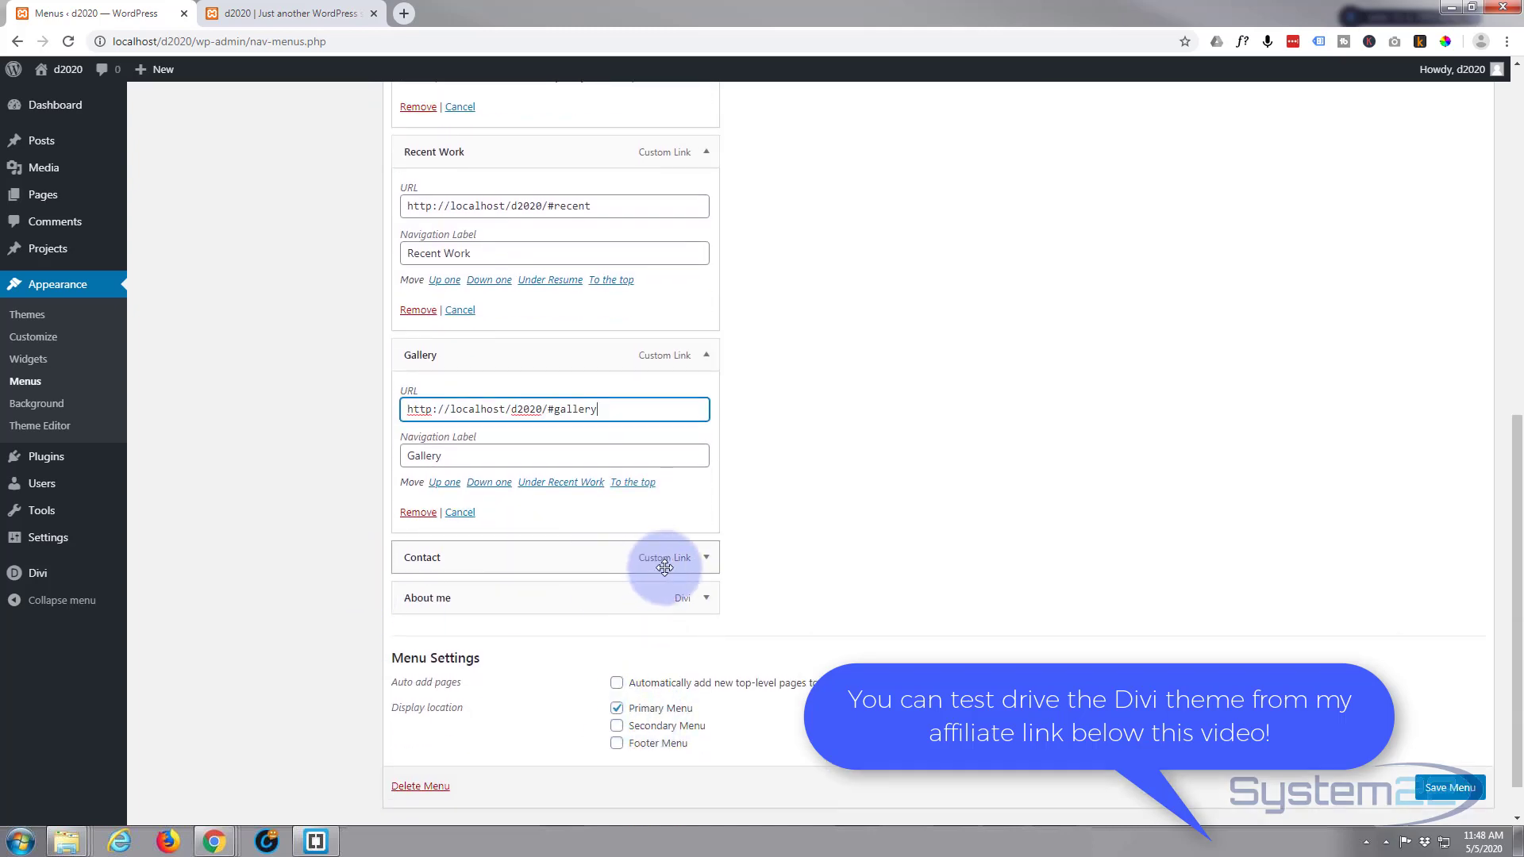
click(706, 557)
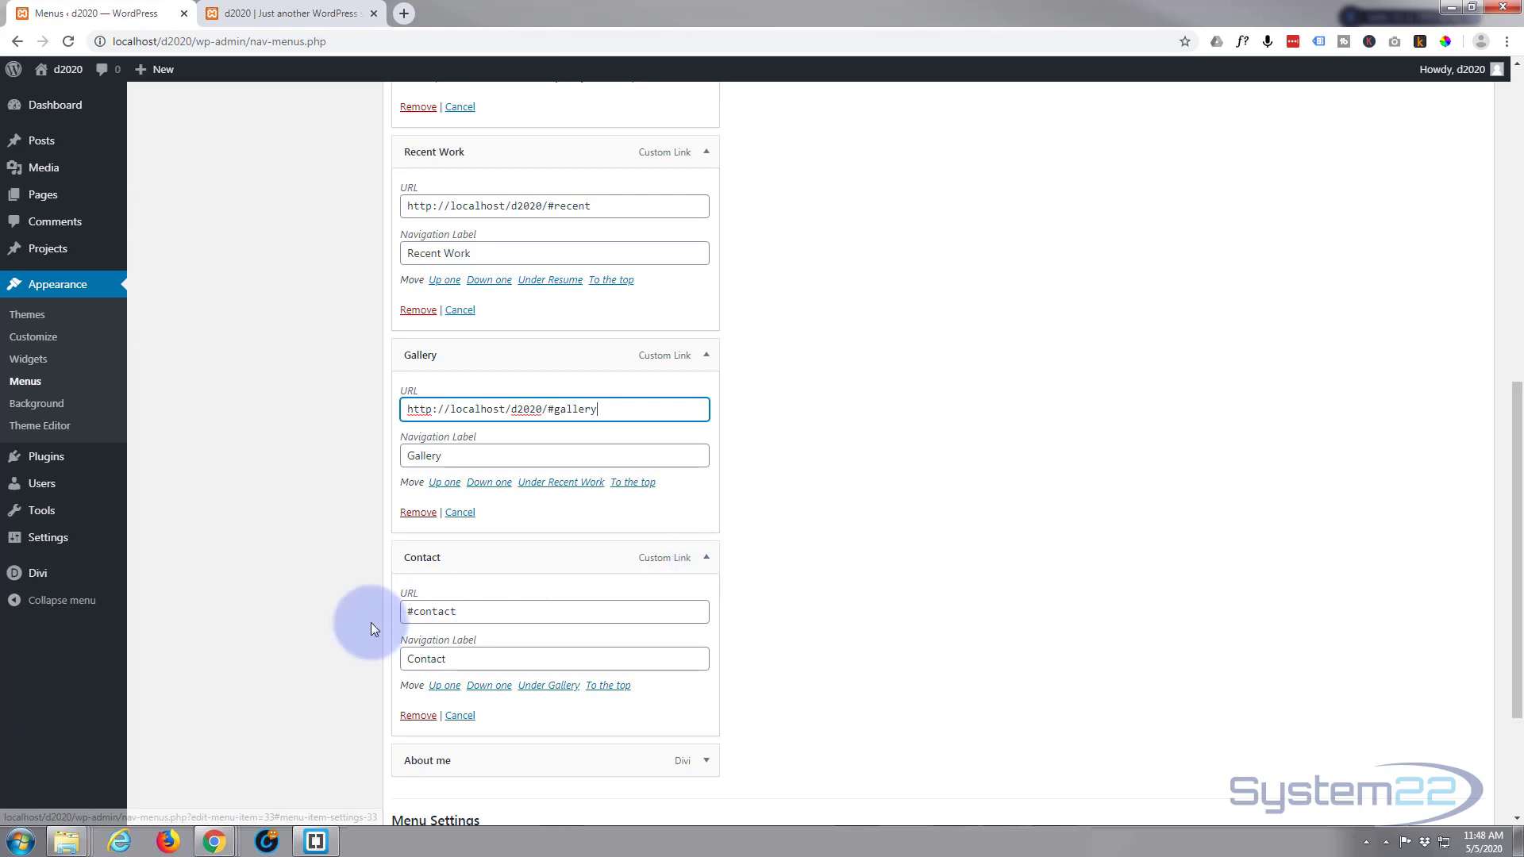
drag(476, 611, 382, 616)
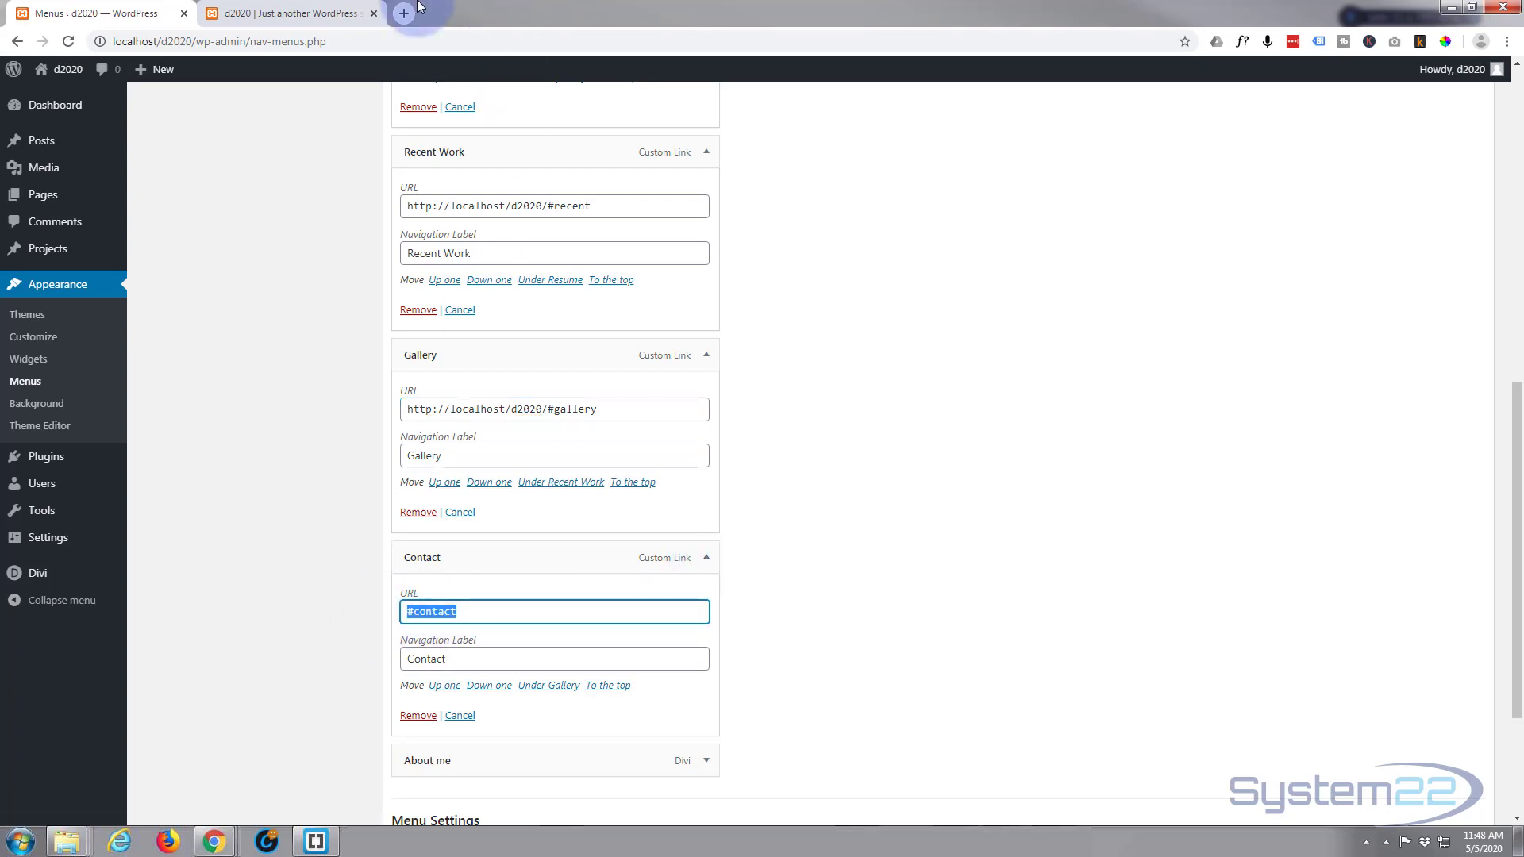
click(318, 13)
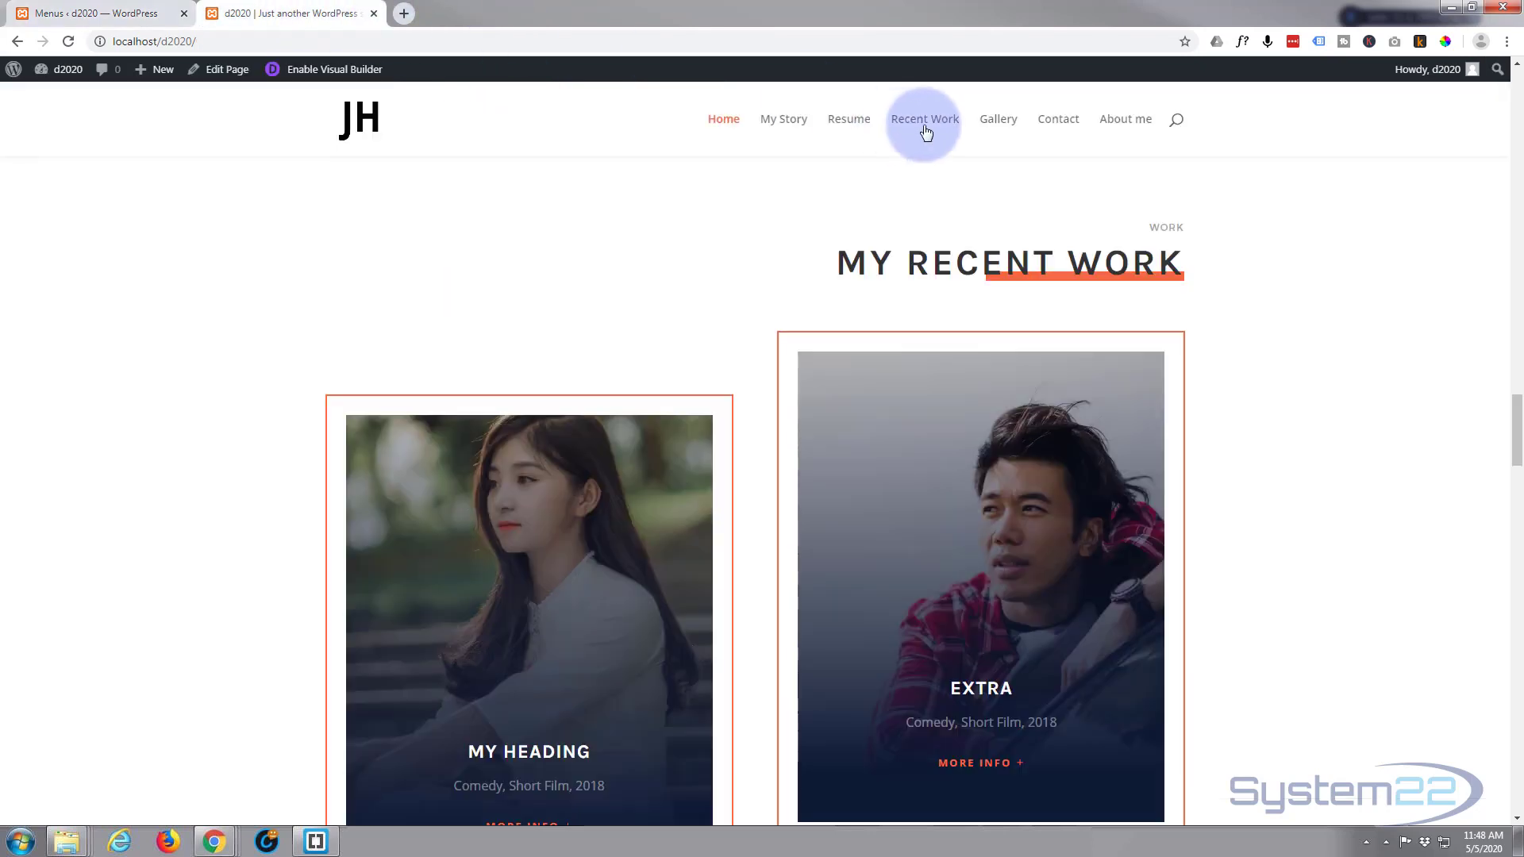
right_click(1053, 132)
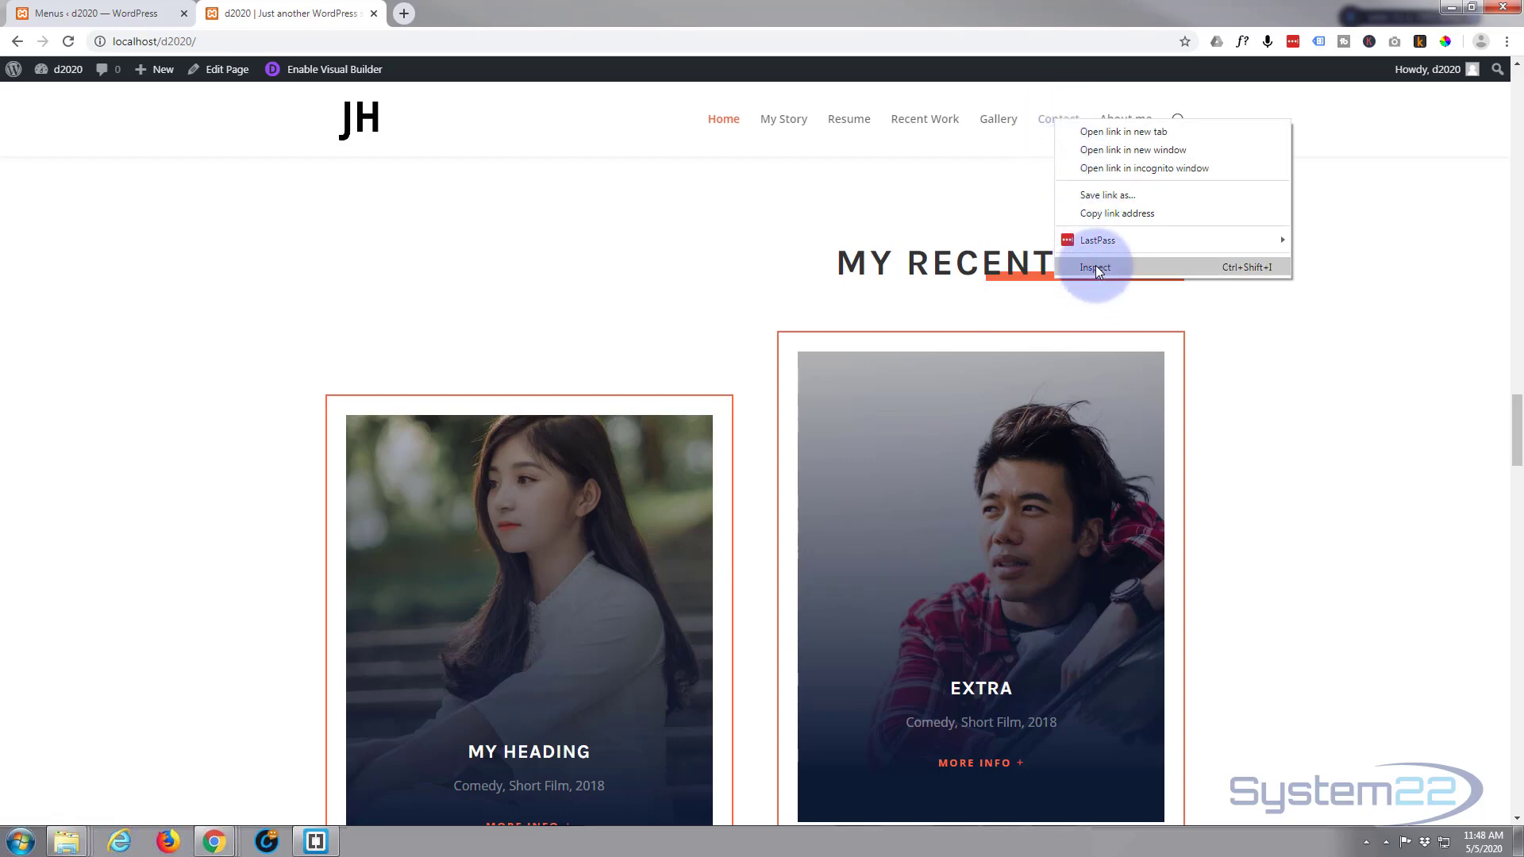
click(1112, 212)
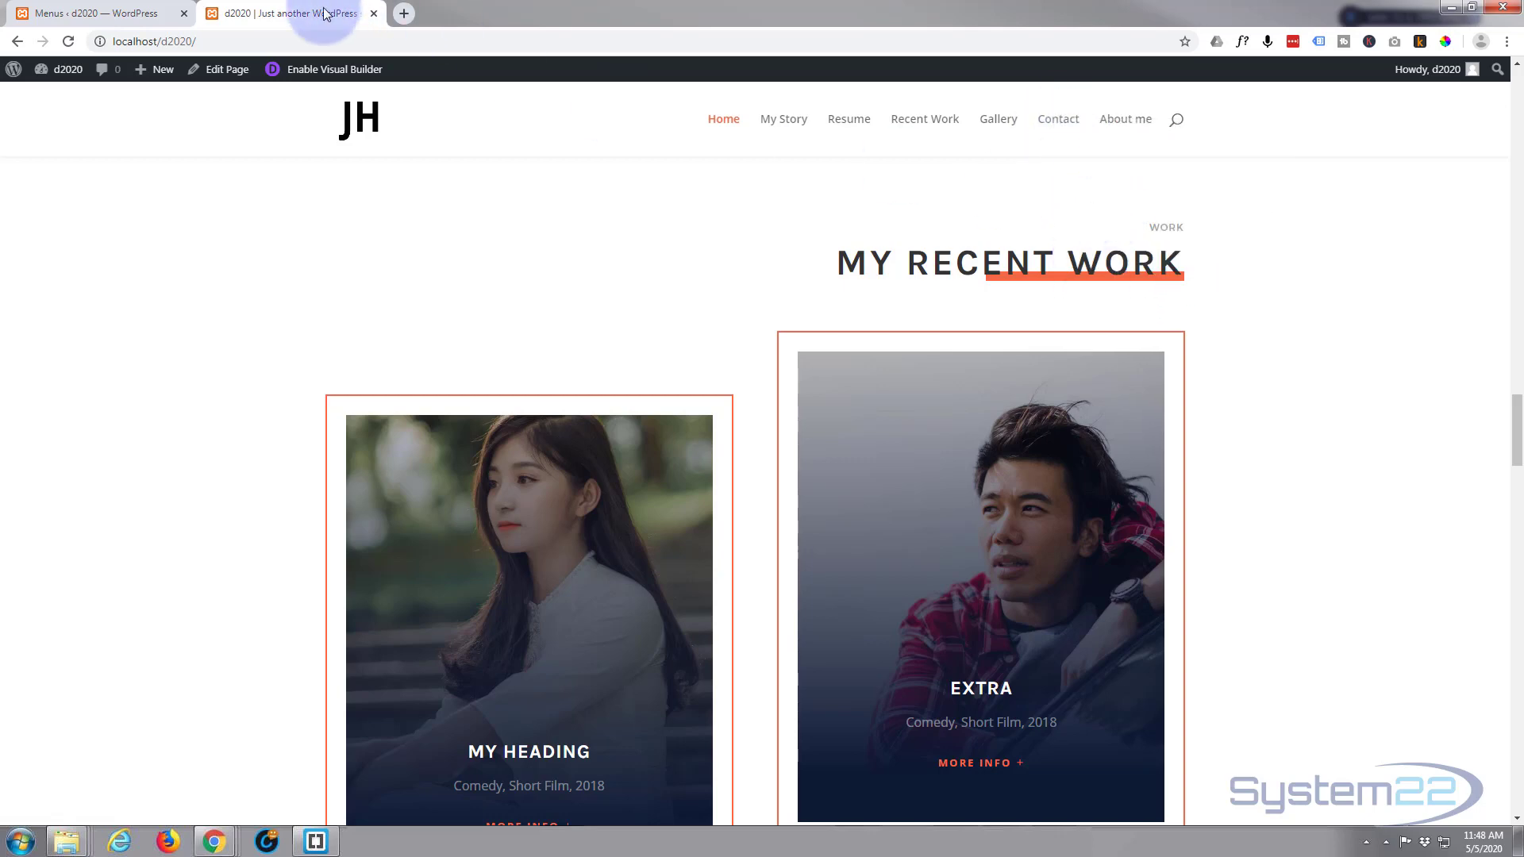
click(92, 13)
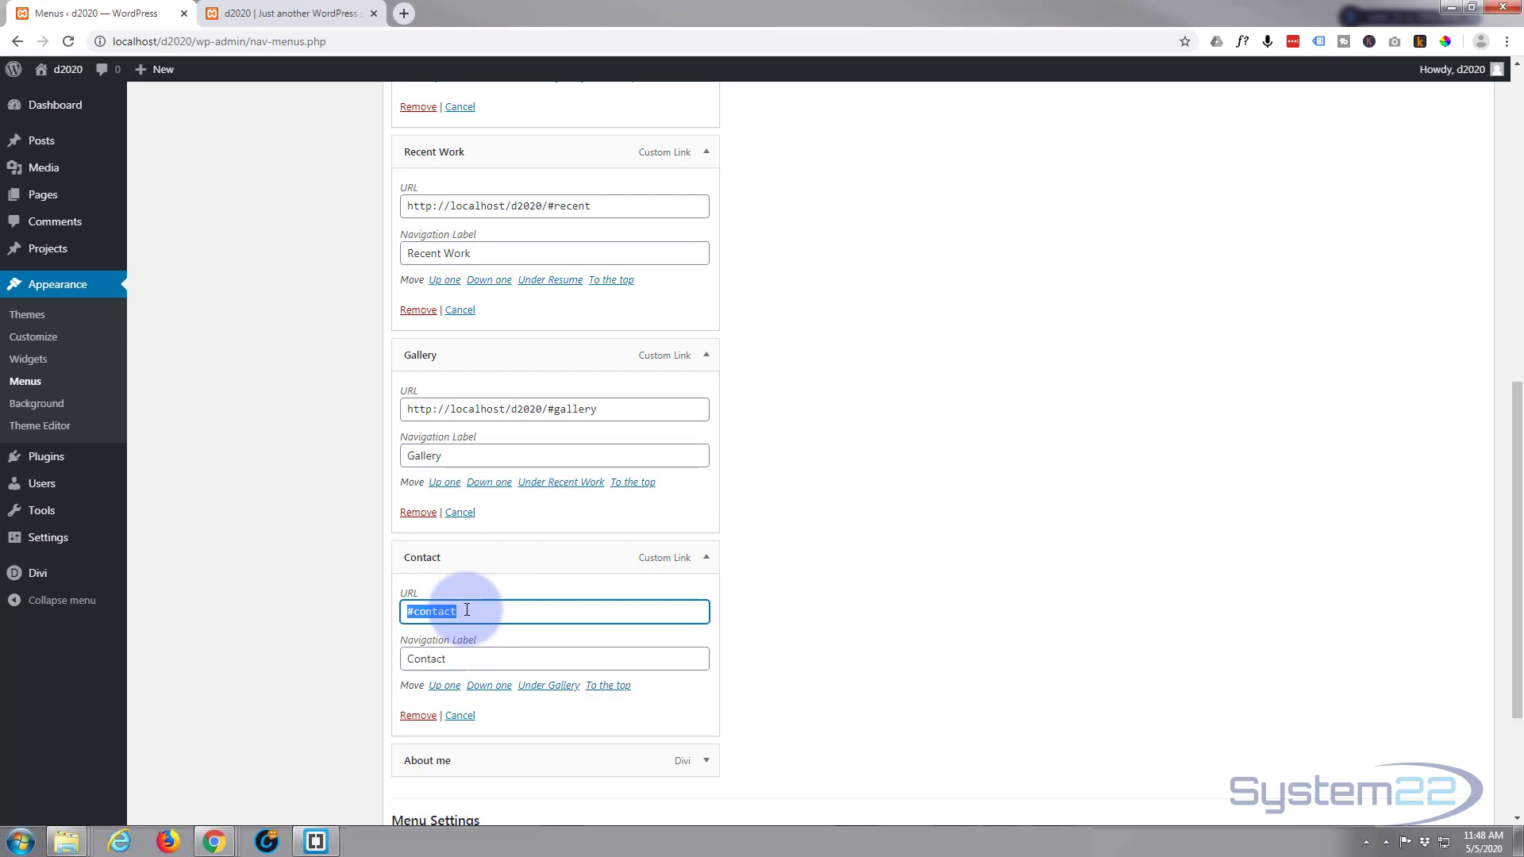
drag(466, 610, 380, 613)
text(http://localhost/d2020/#contact)
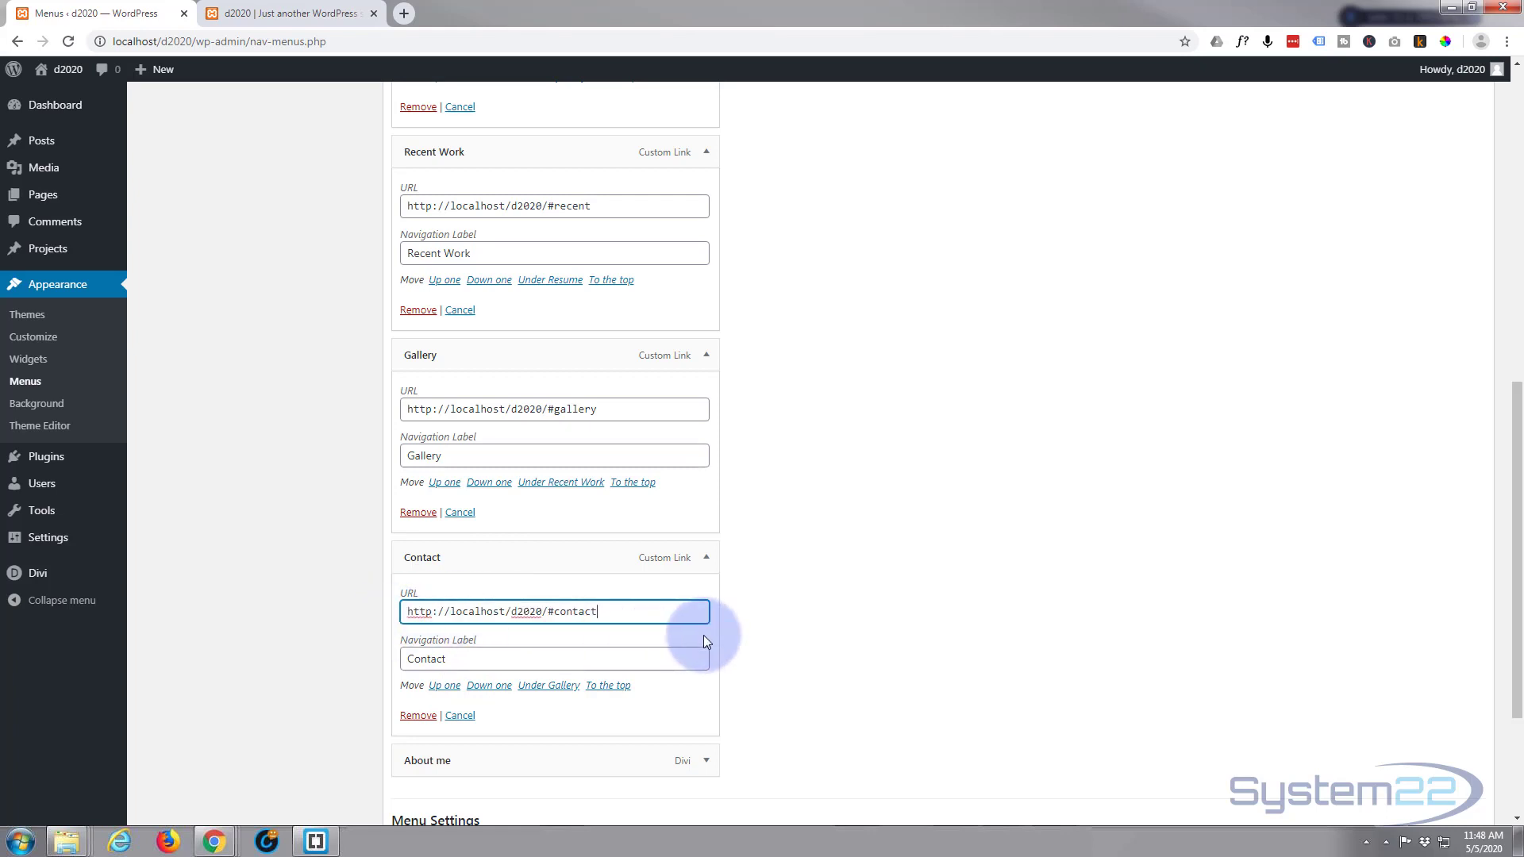
Move About me up to sit right after Home and save the menu
scroll(602, 659, down, 2)
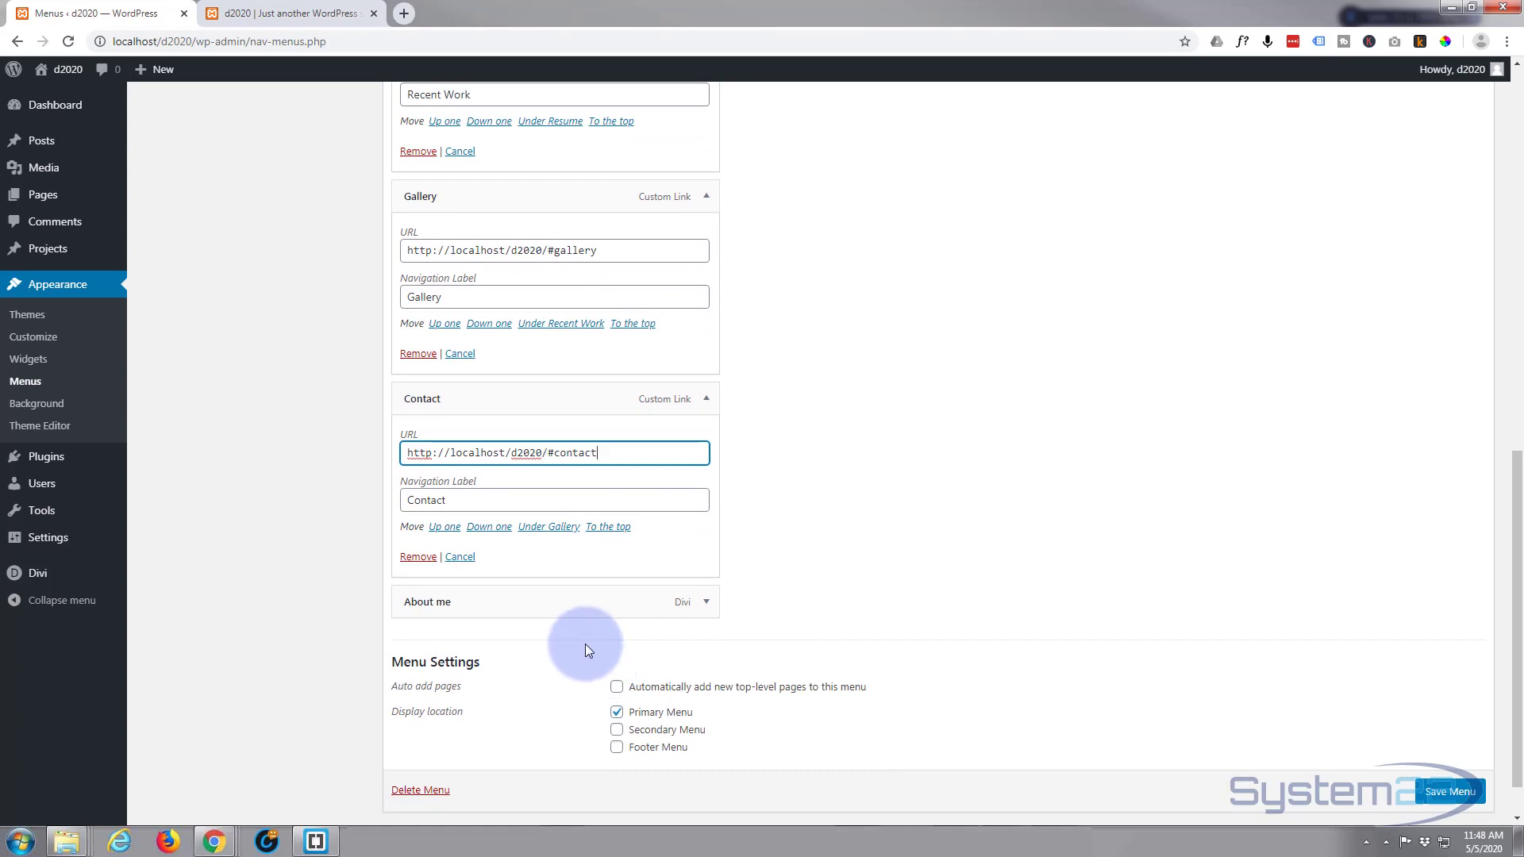
scroll(531, 762, up, 2)
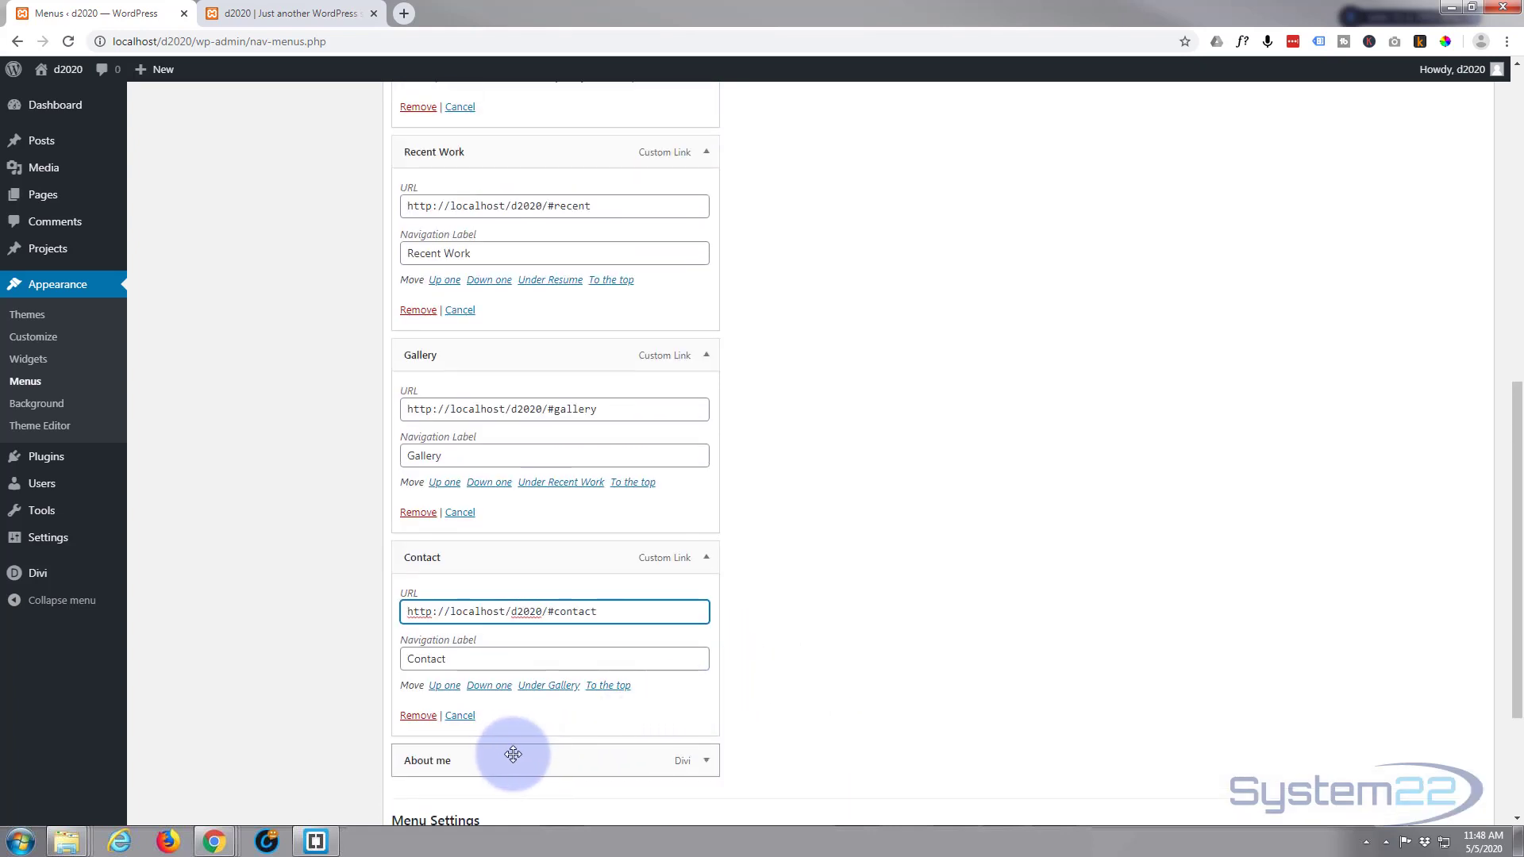
drag(510, 752, 510, 221)
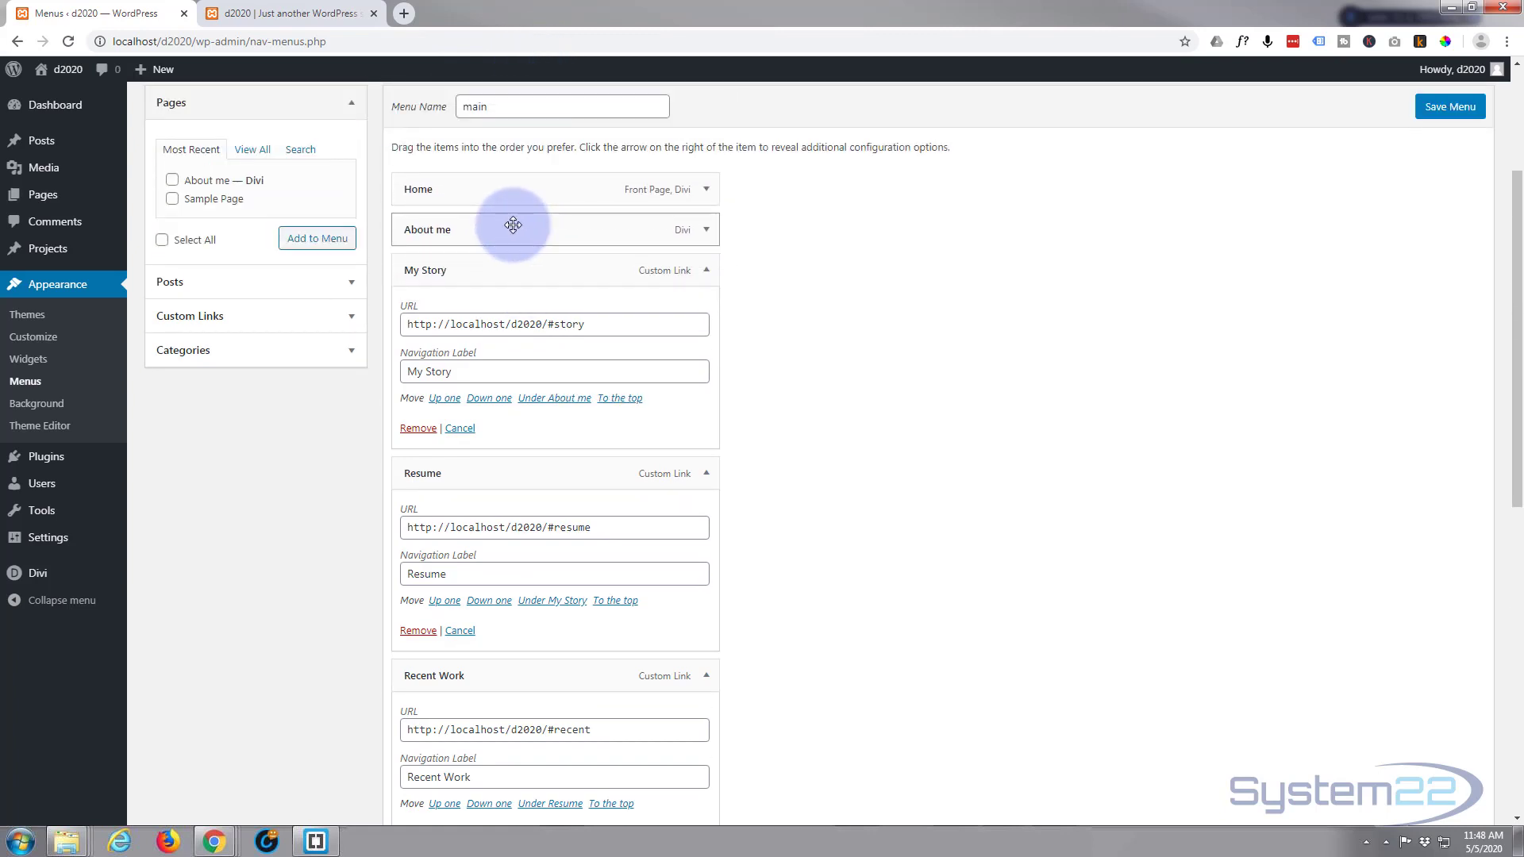
click(1463, 105)
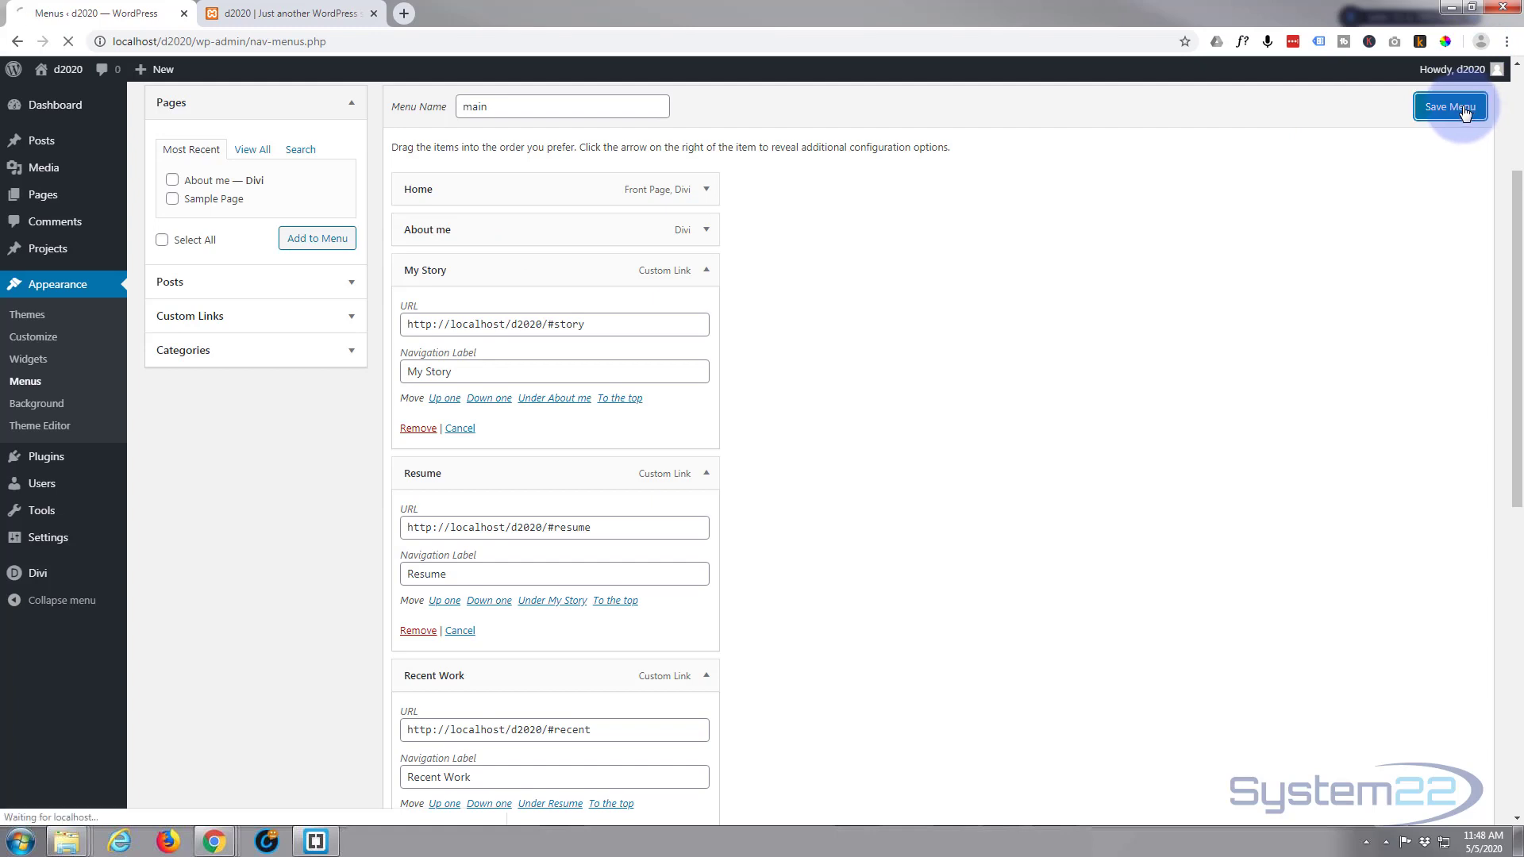
Reload the live site and return to the top to see About me listed after Home
click(287, 14)
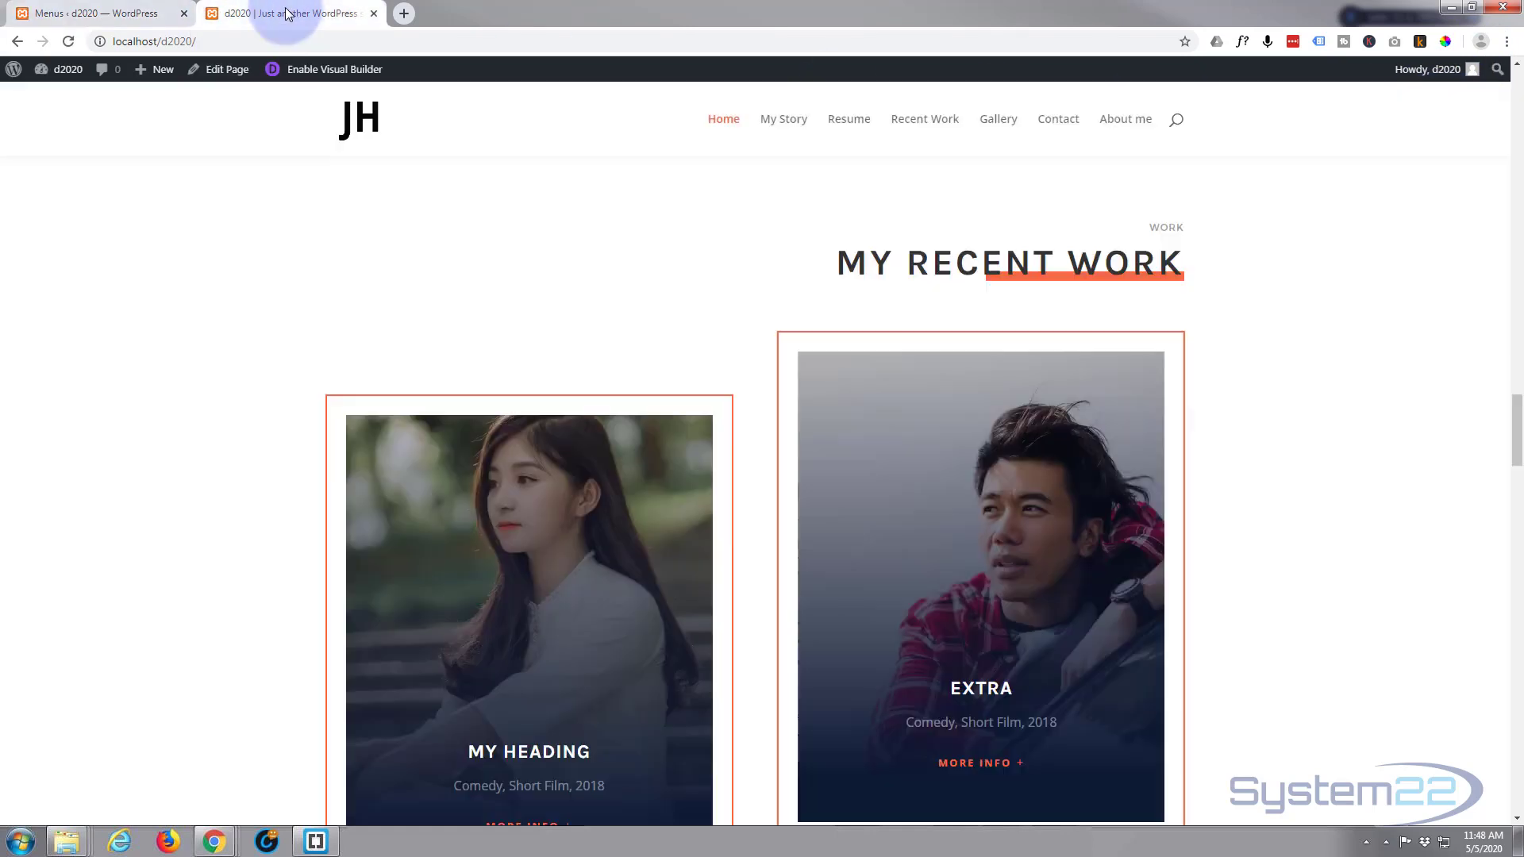
click(67, 41)
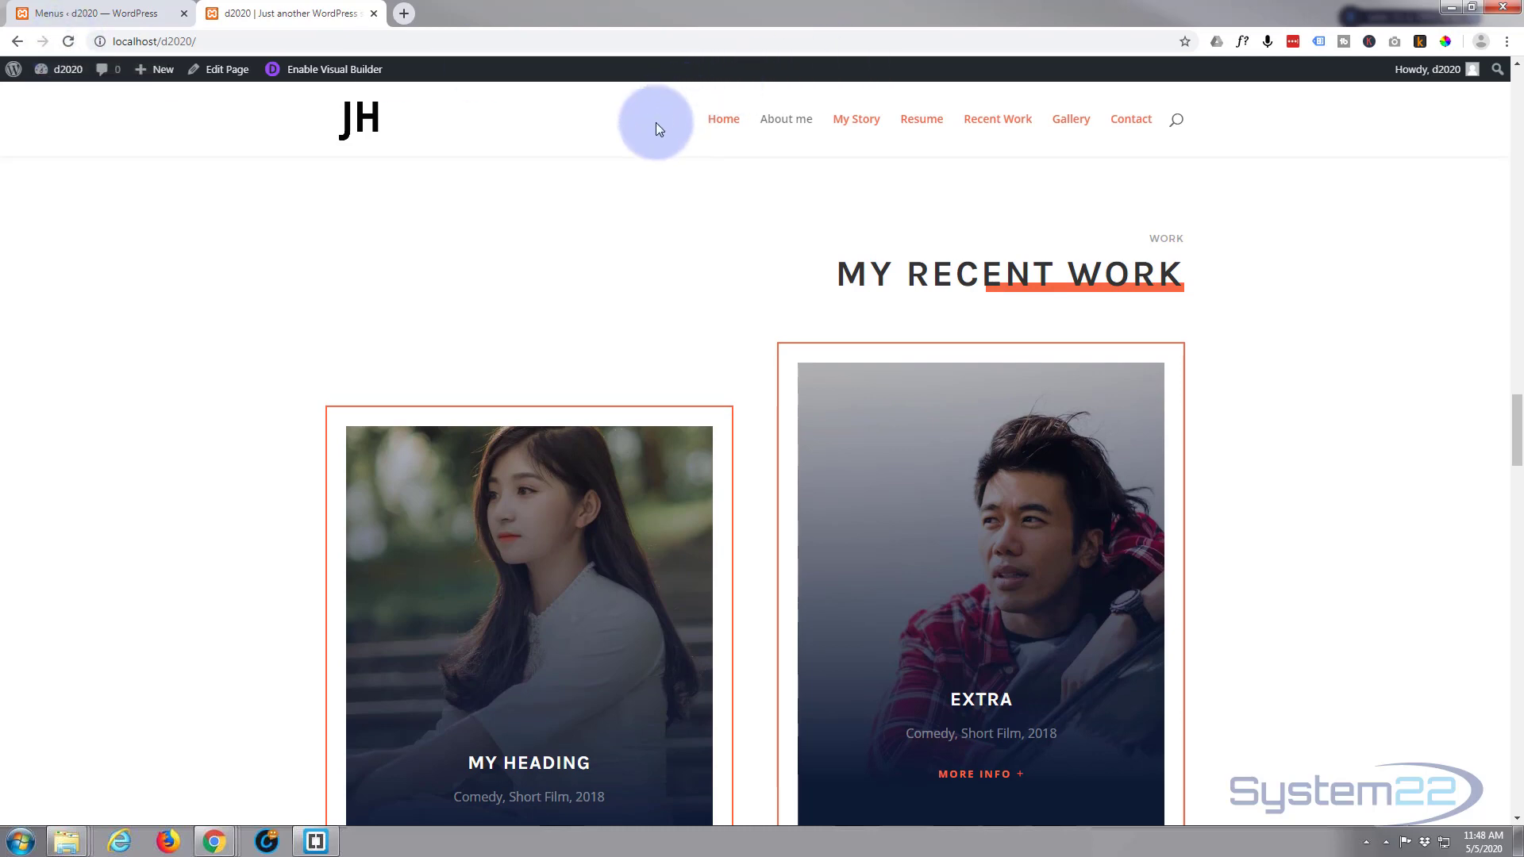
scroll(657, 121, up, 10)
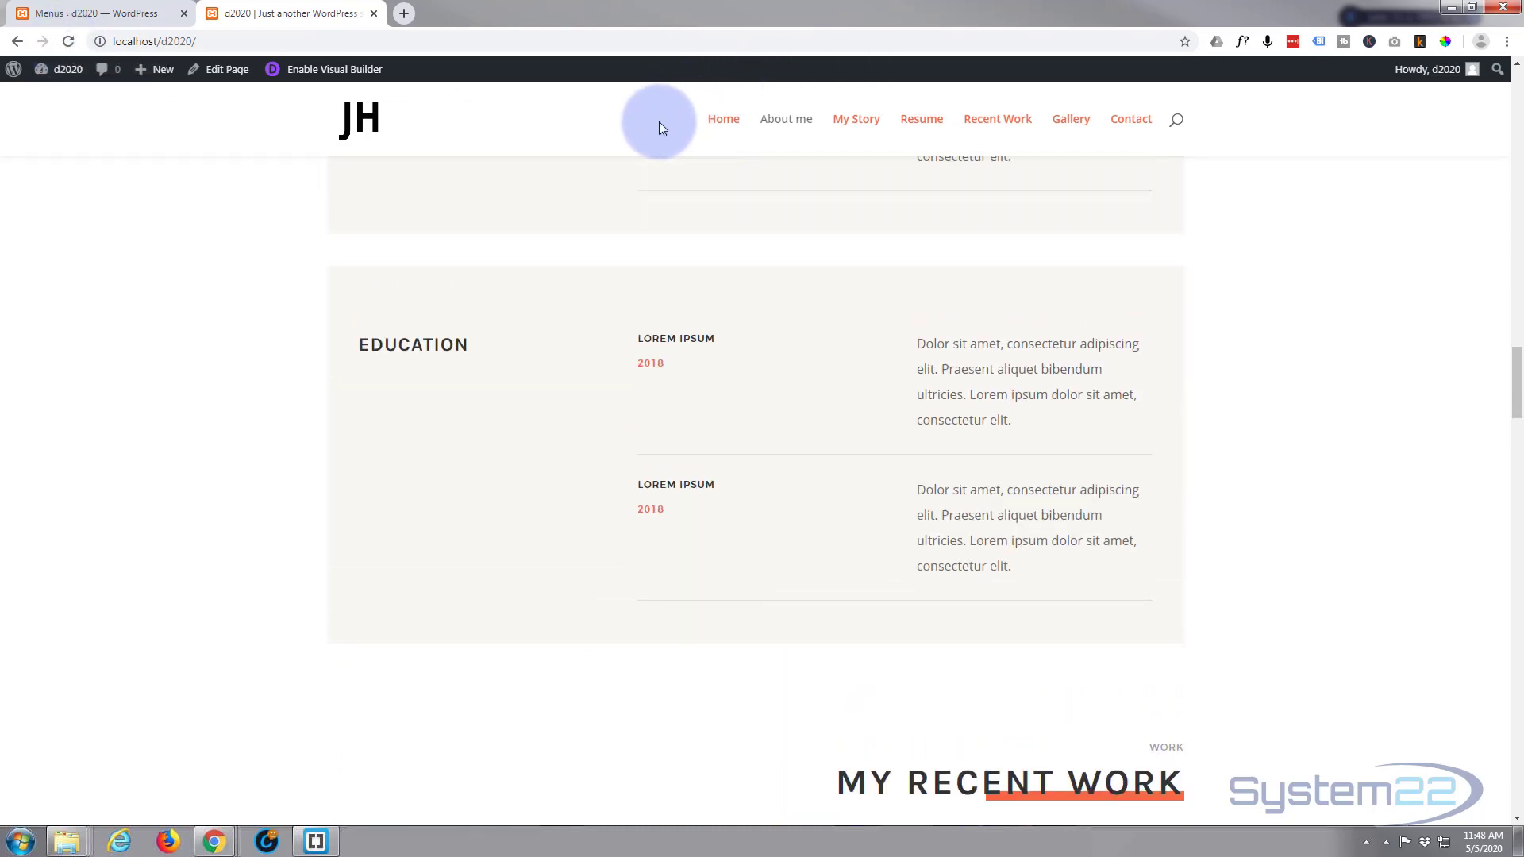
scroll(662, 121, up, 4)
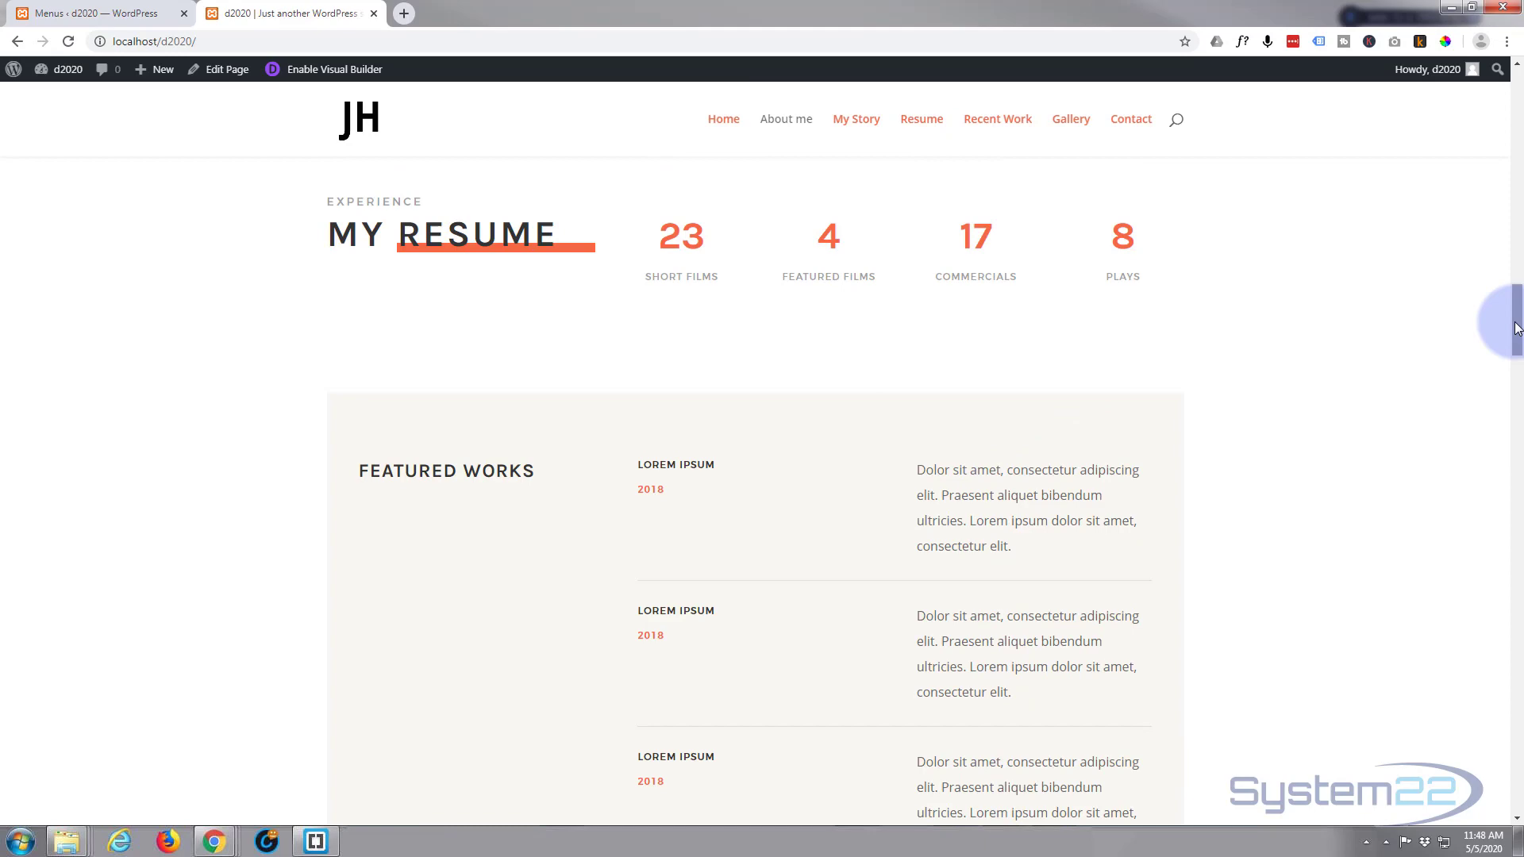
drag(1517, 328, 1508, 119)
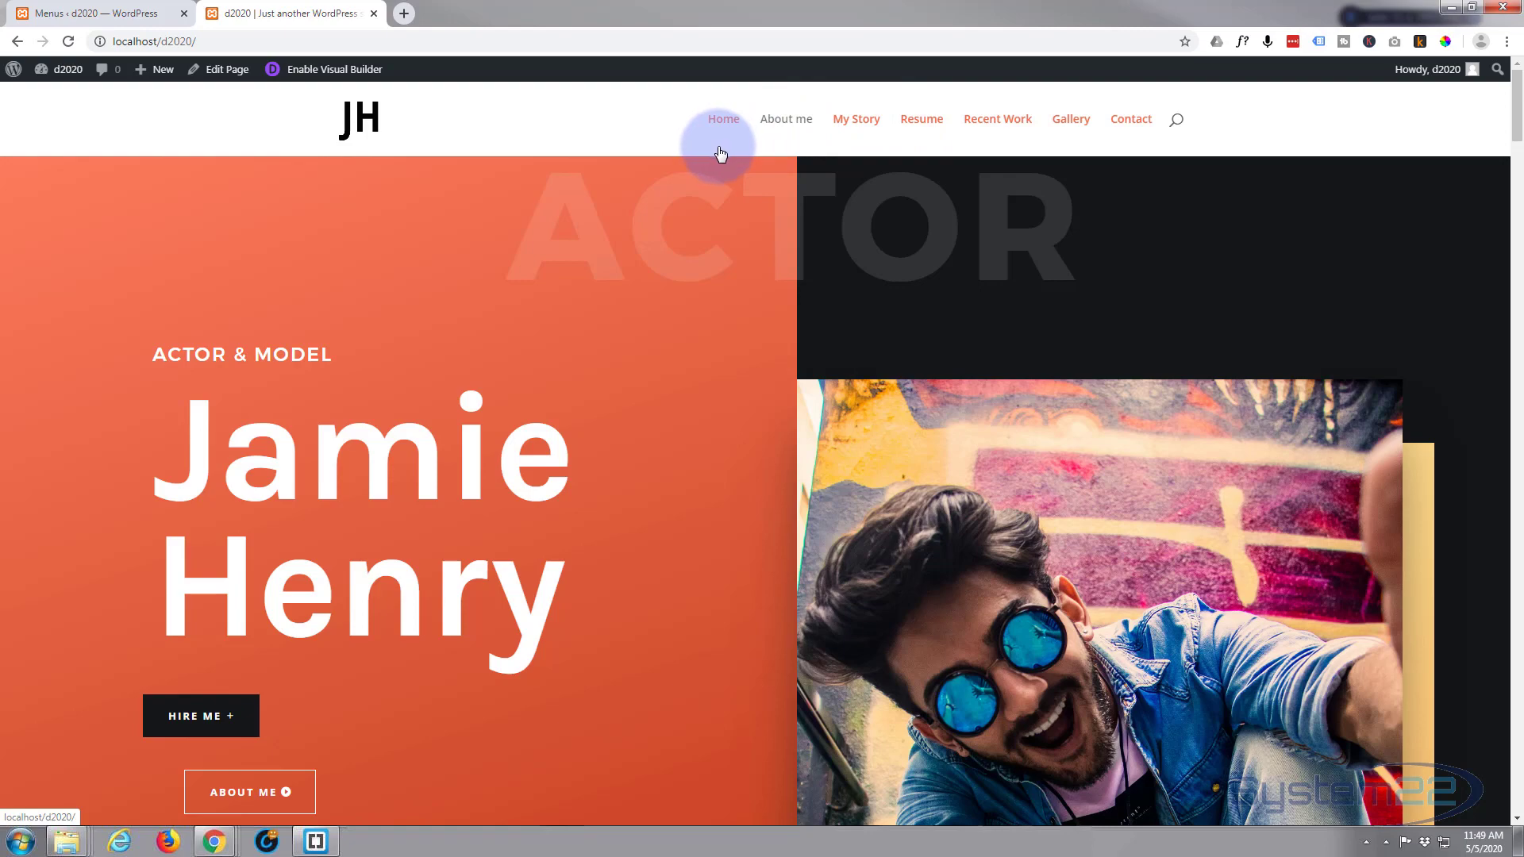
click(864, 119)
click(924, 126)
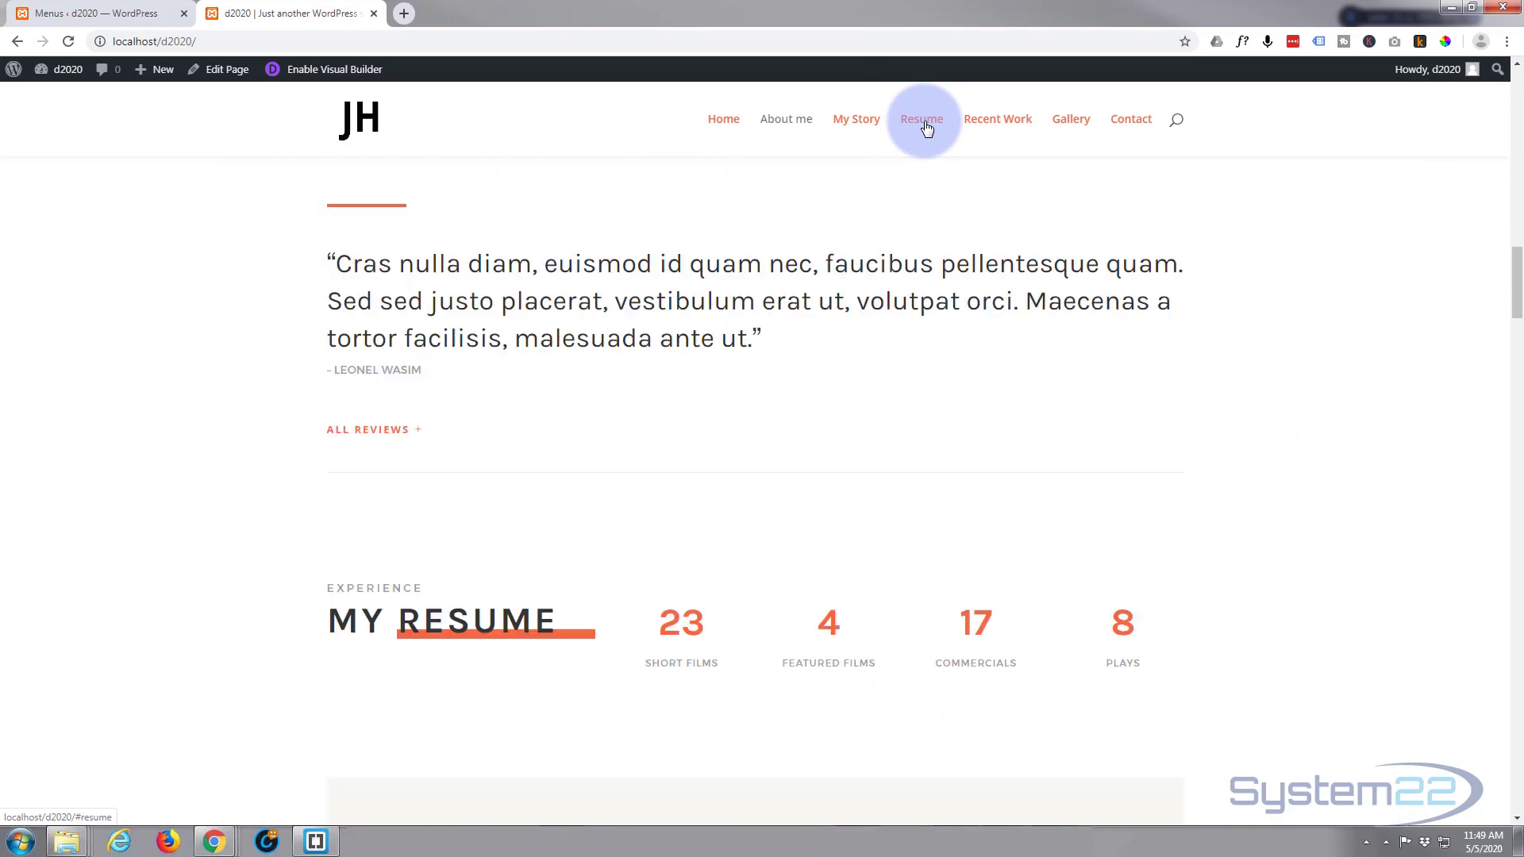
click(986, 119)
click(784, 115)
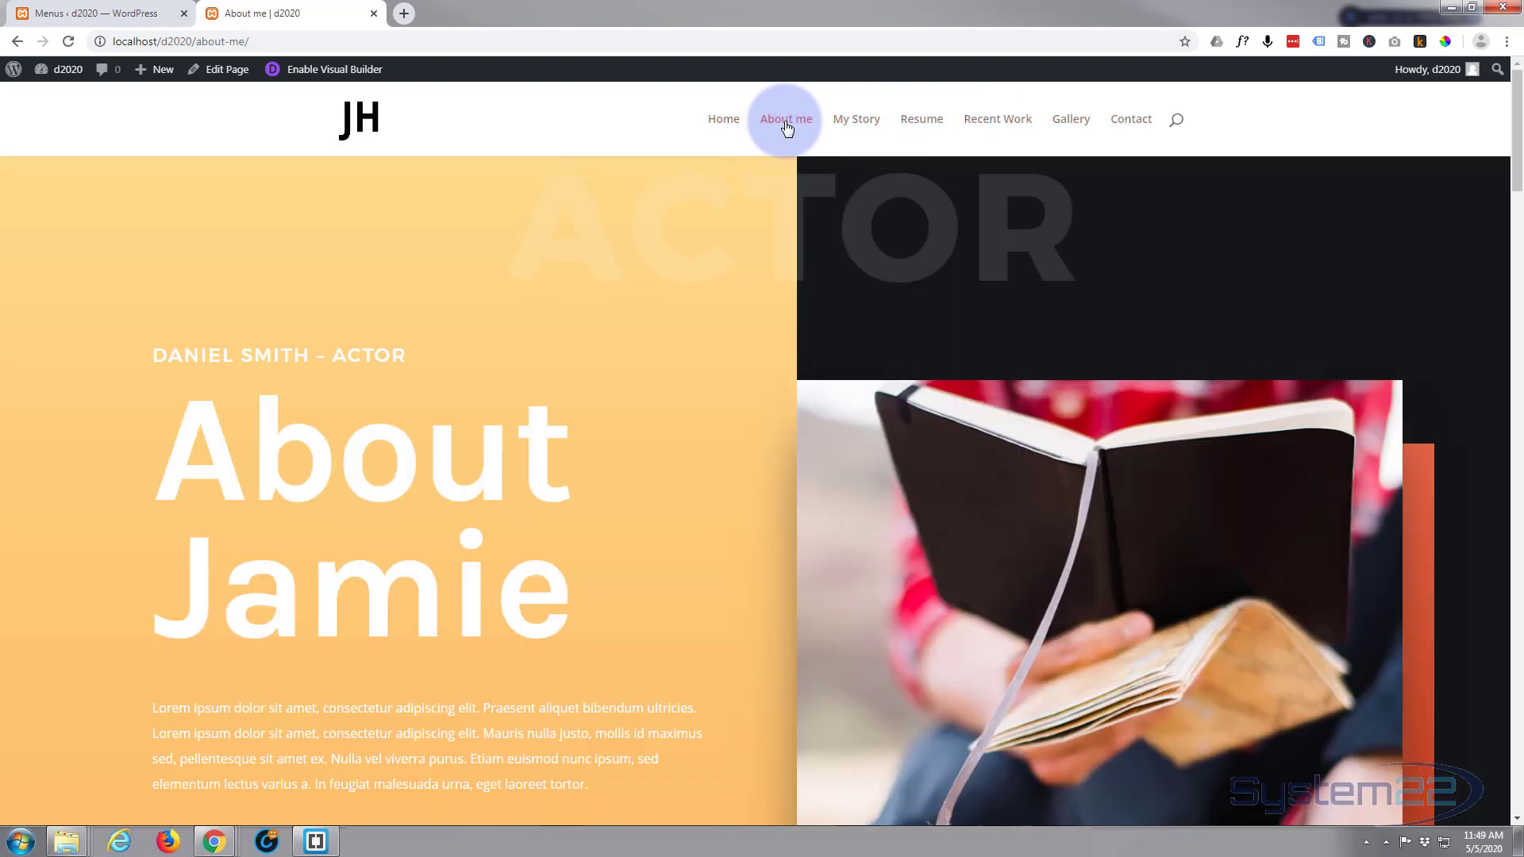
scroll(644, 346, down, 15)
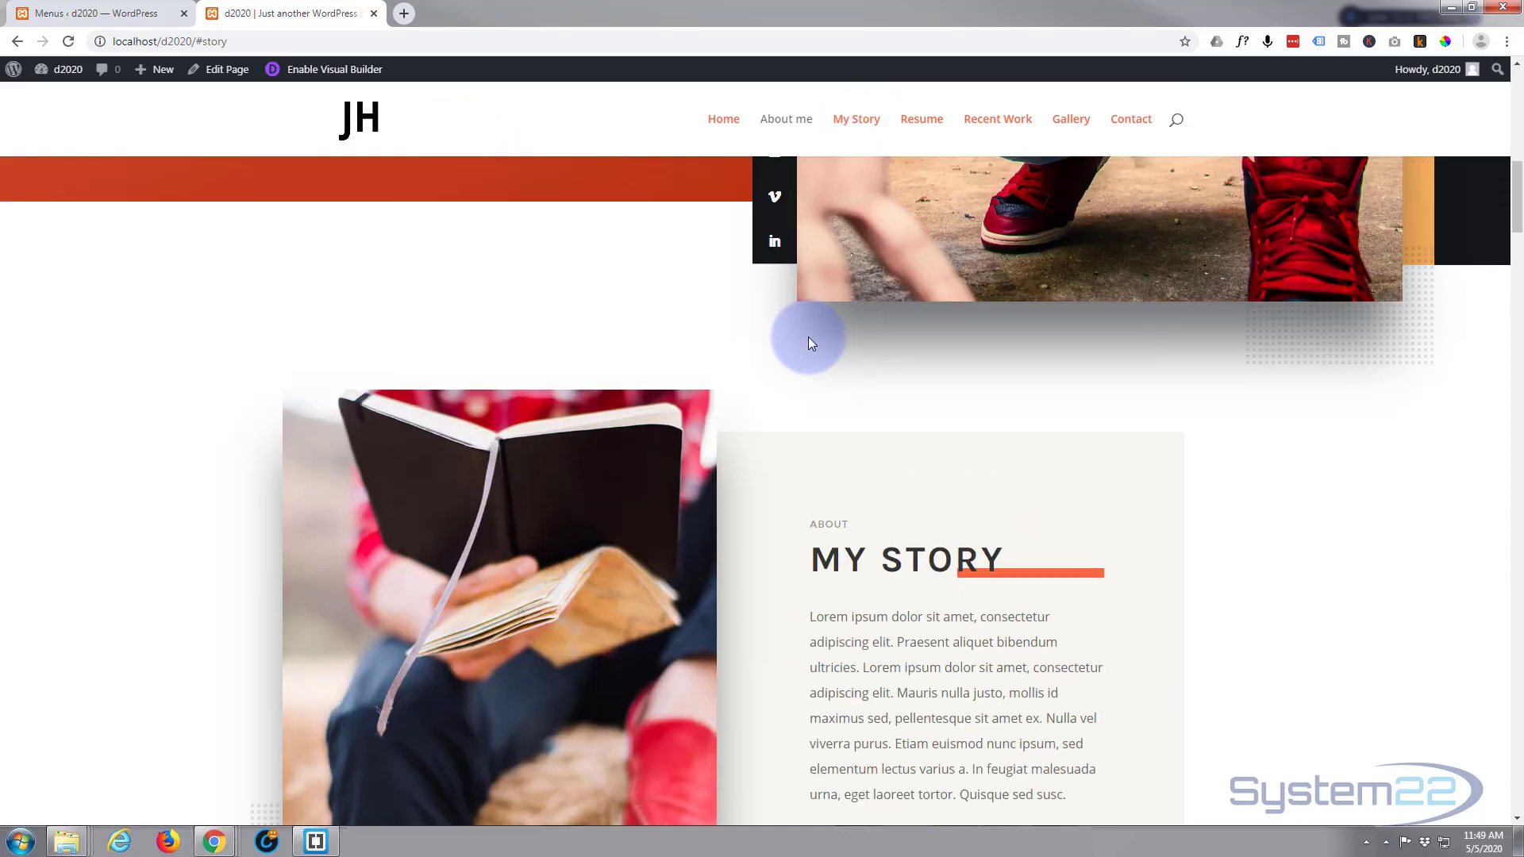
scroll(809, 342, up, 15)
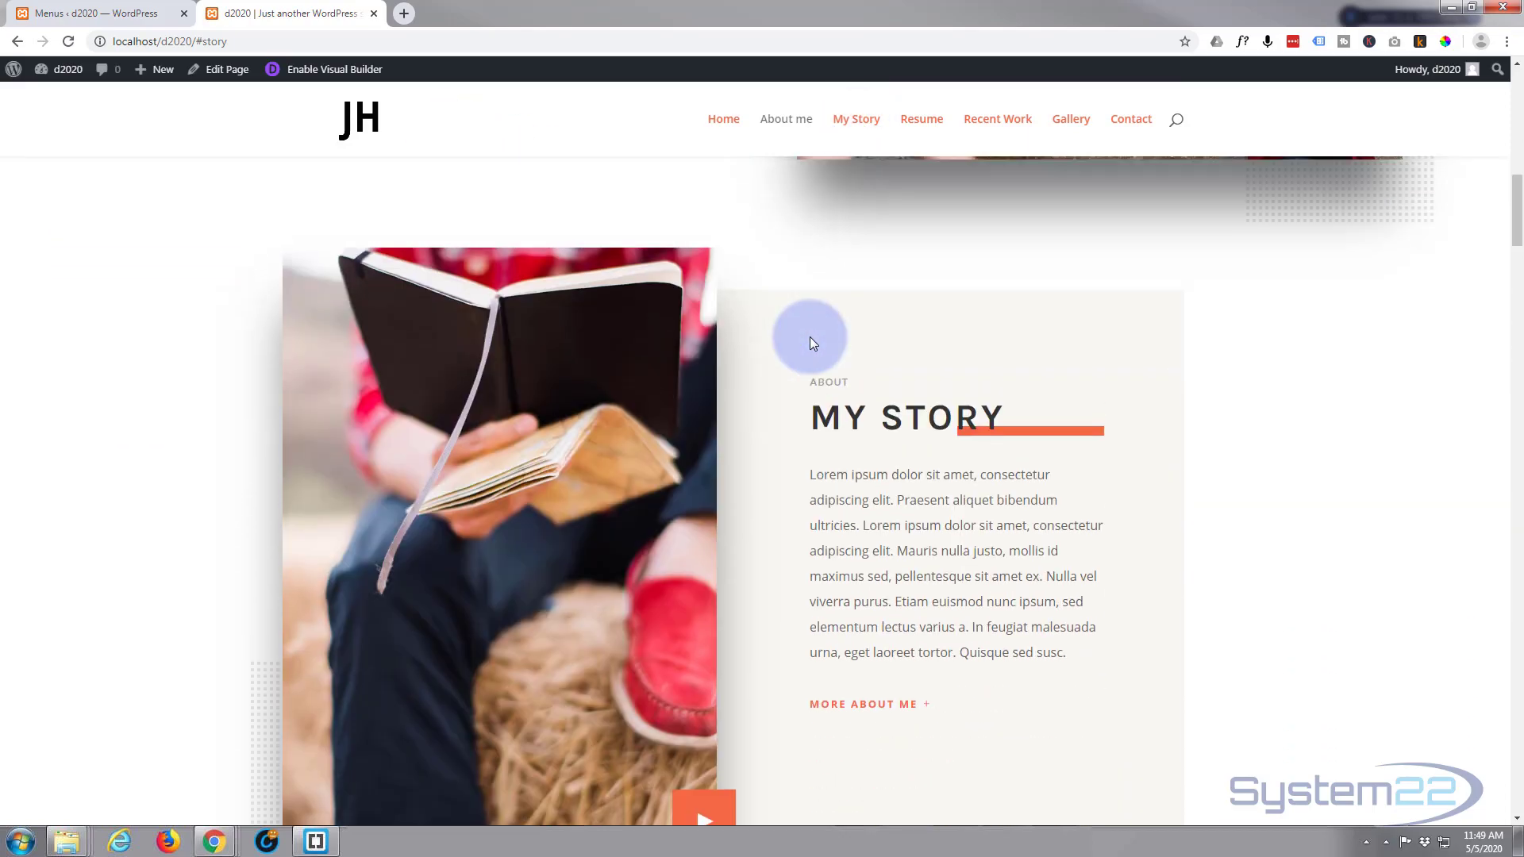
scroll(809, 342, up, 2)
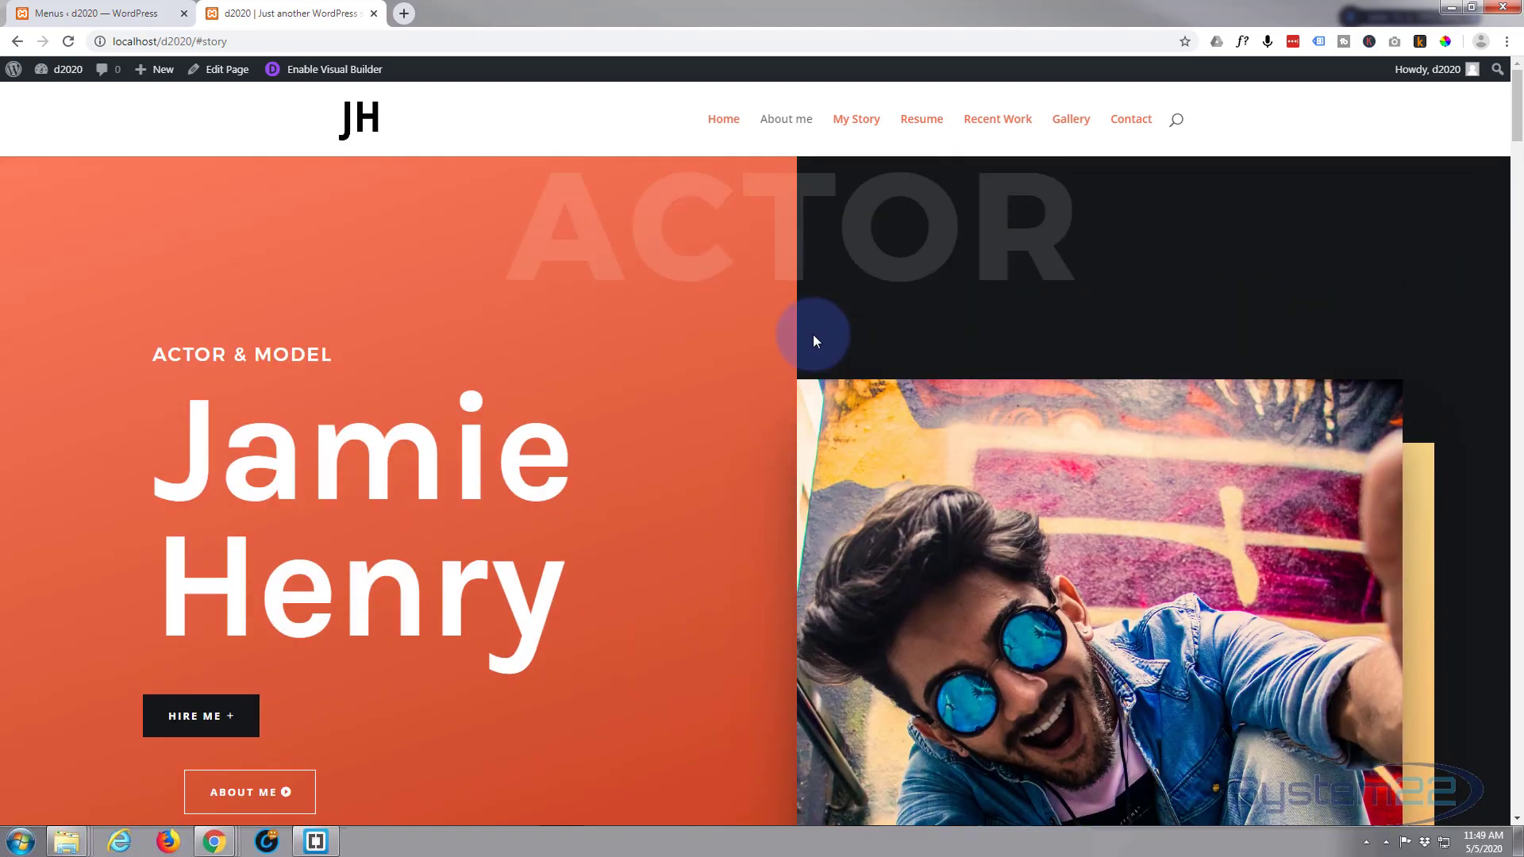
In Customizer's Primary Menu Bar settings, copy the menu Text Color value rgba(0,0,0,0.6)
click(77, 15)
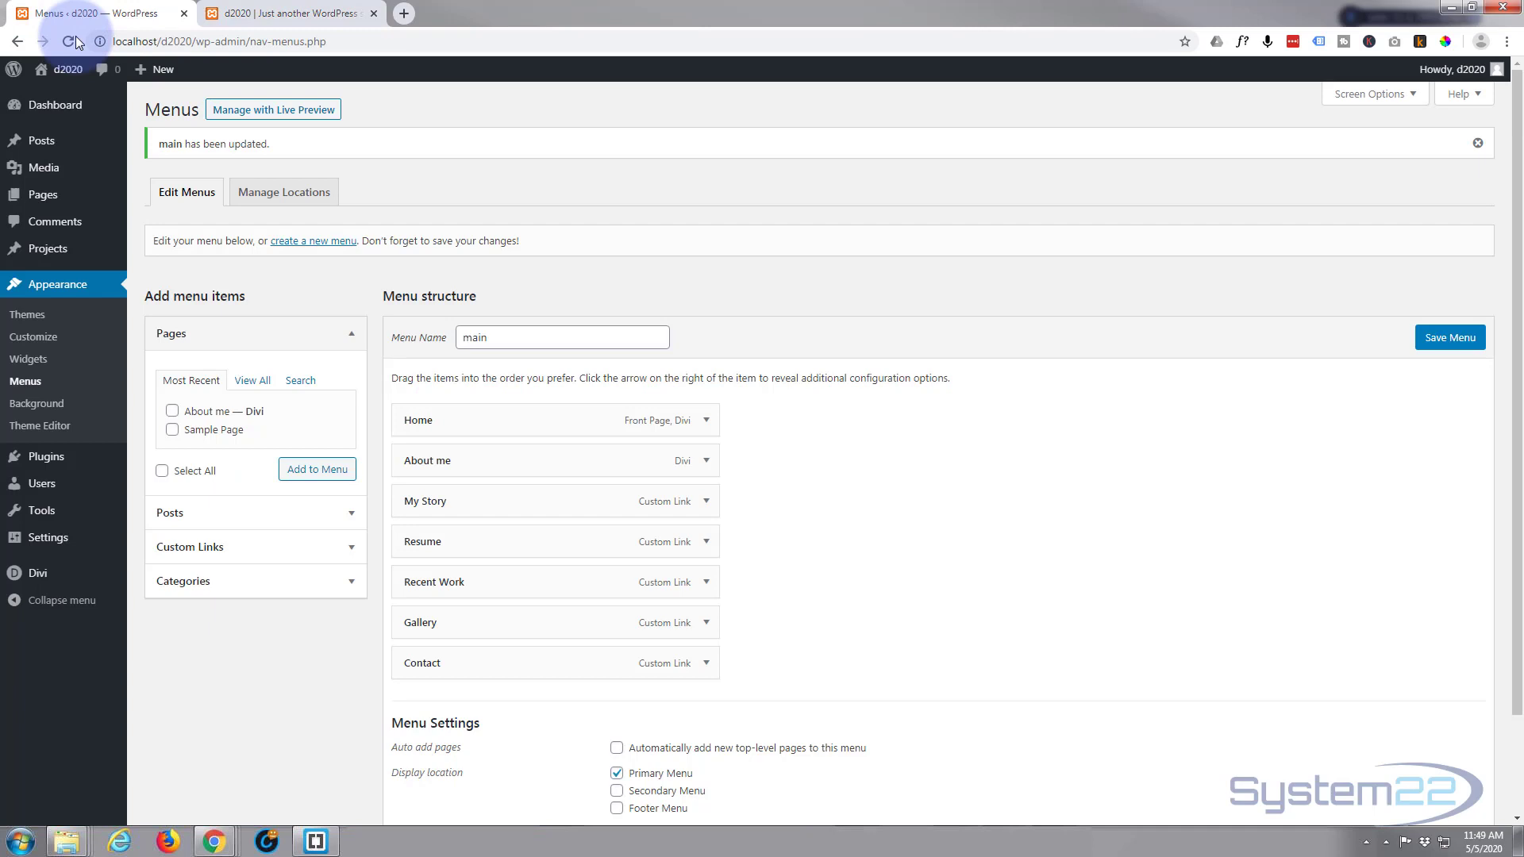
mouse_move(33, 577)
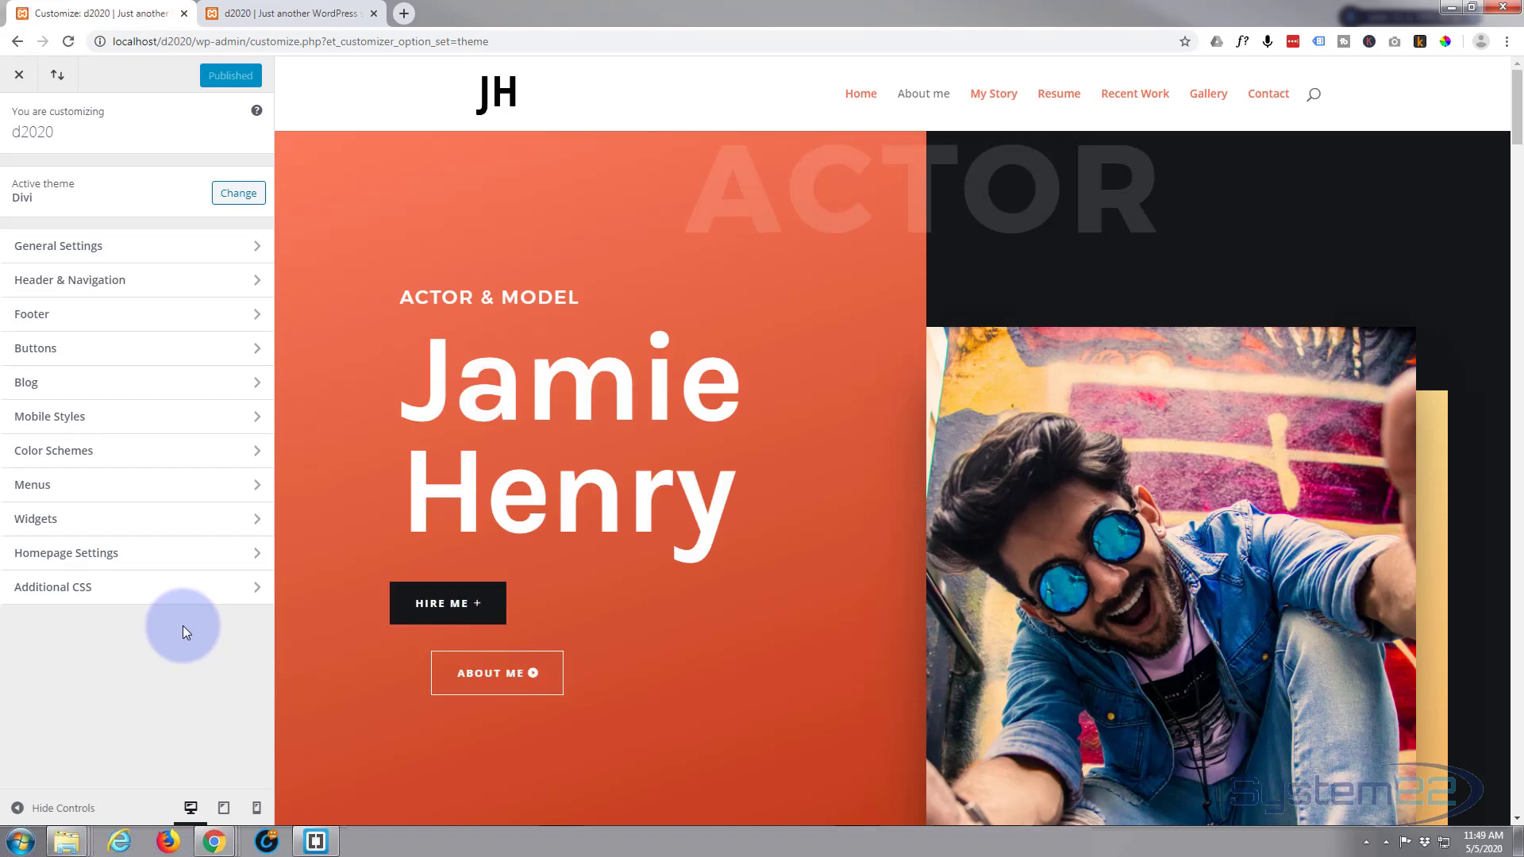
click(123, 279)
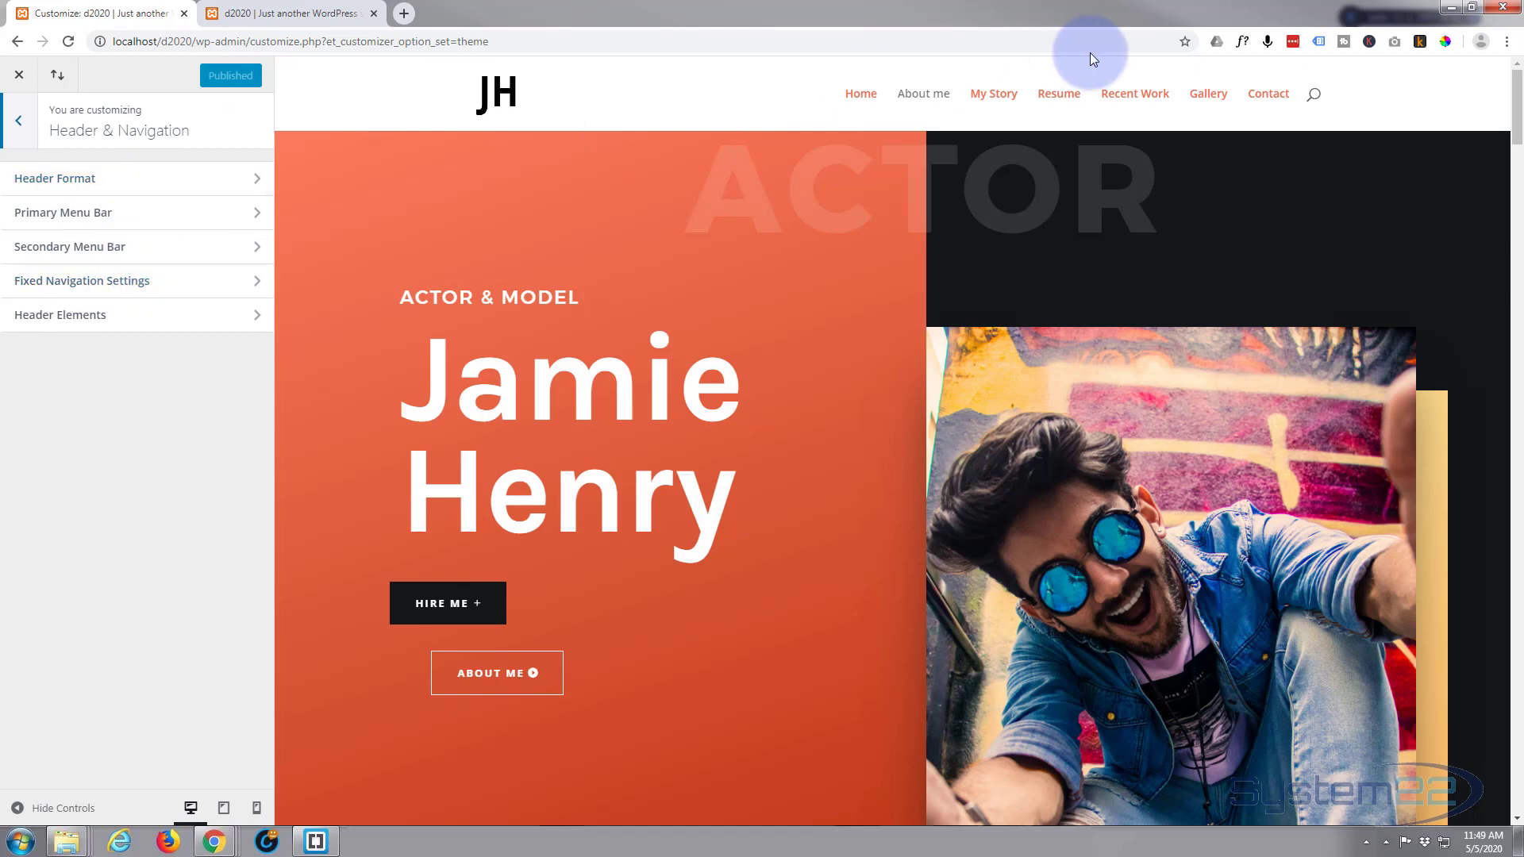
click(170, 213)
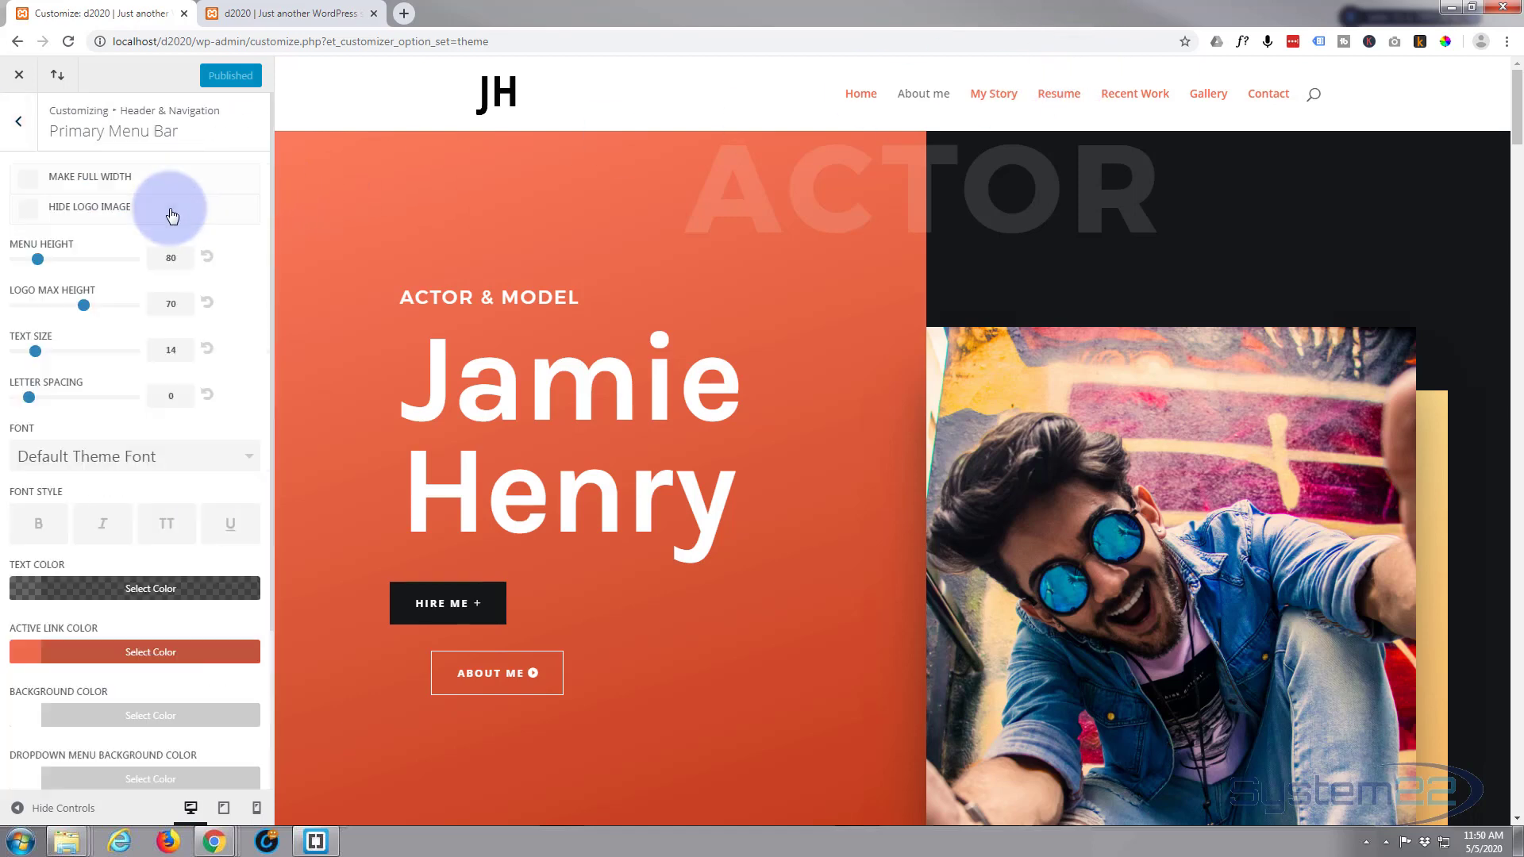
click(152, 652)
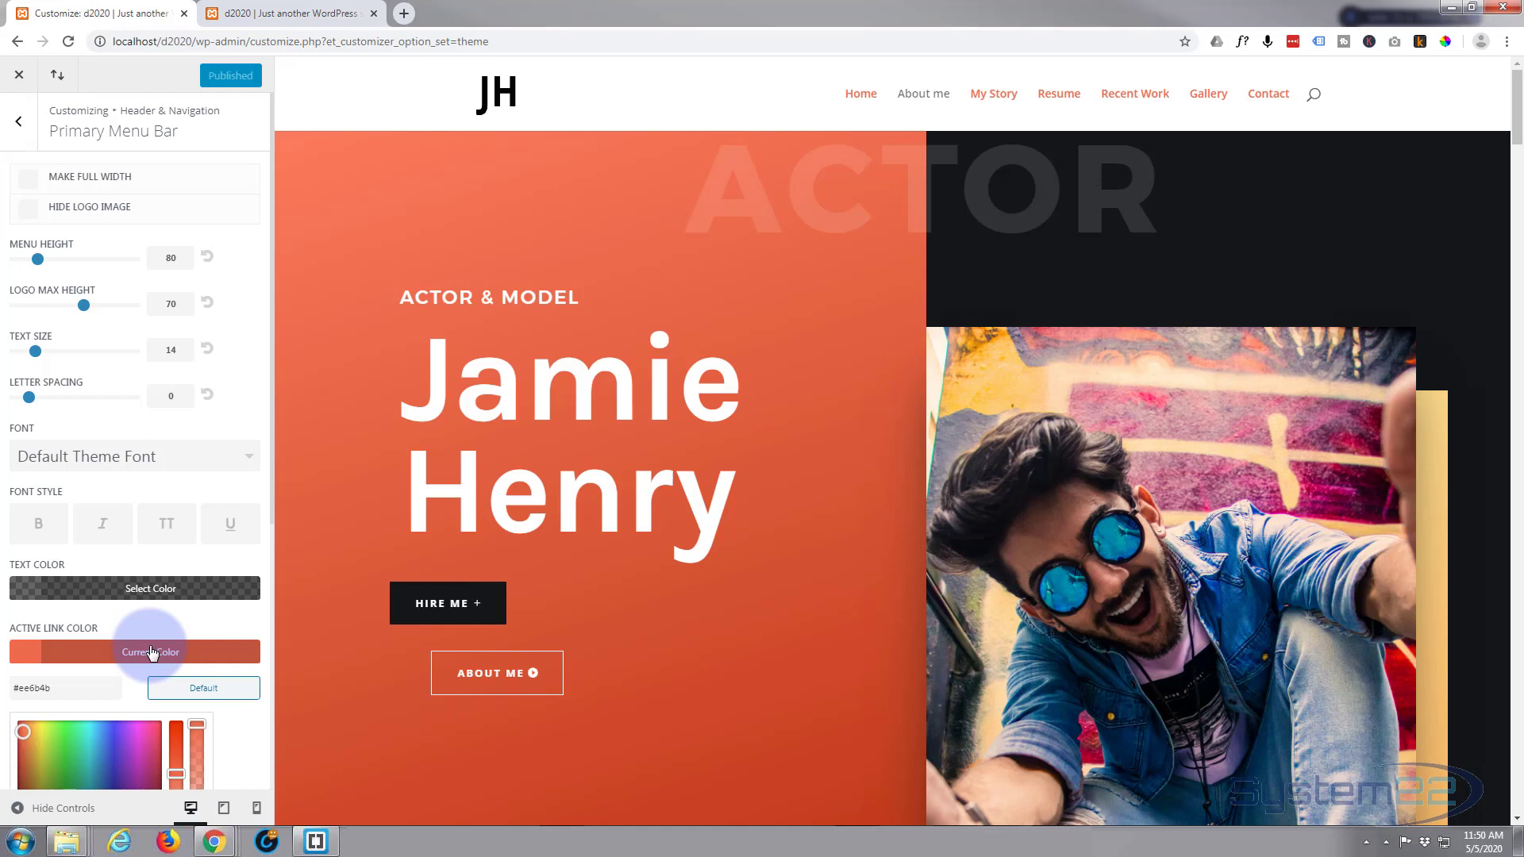
click(133, 591)
drag(104, 623, 17, 624)
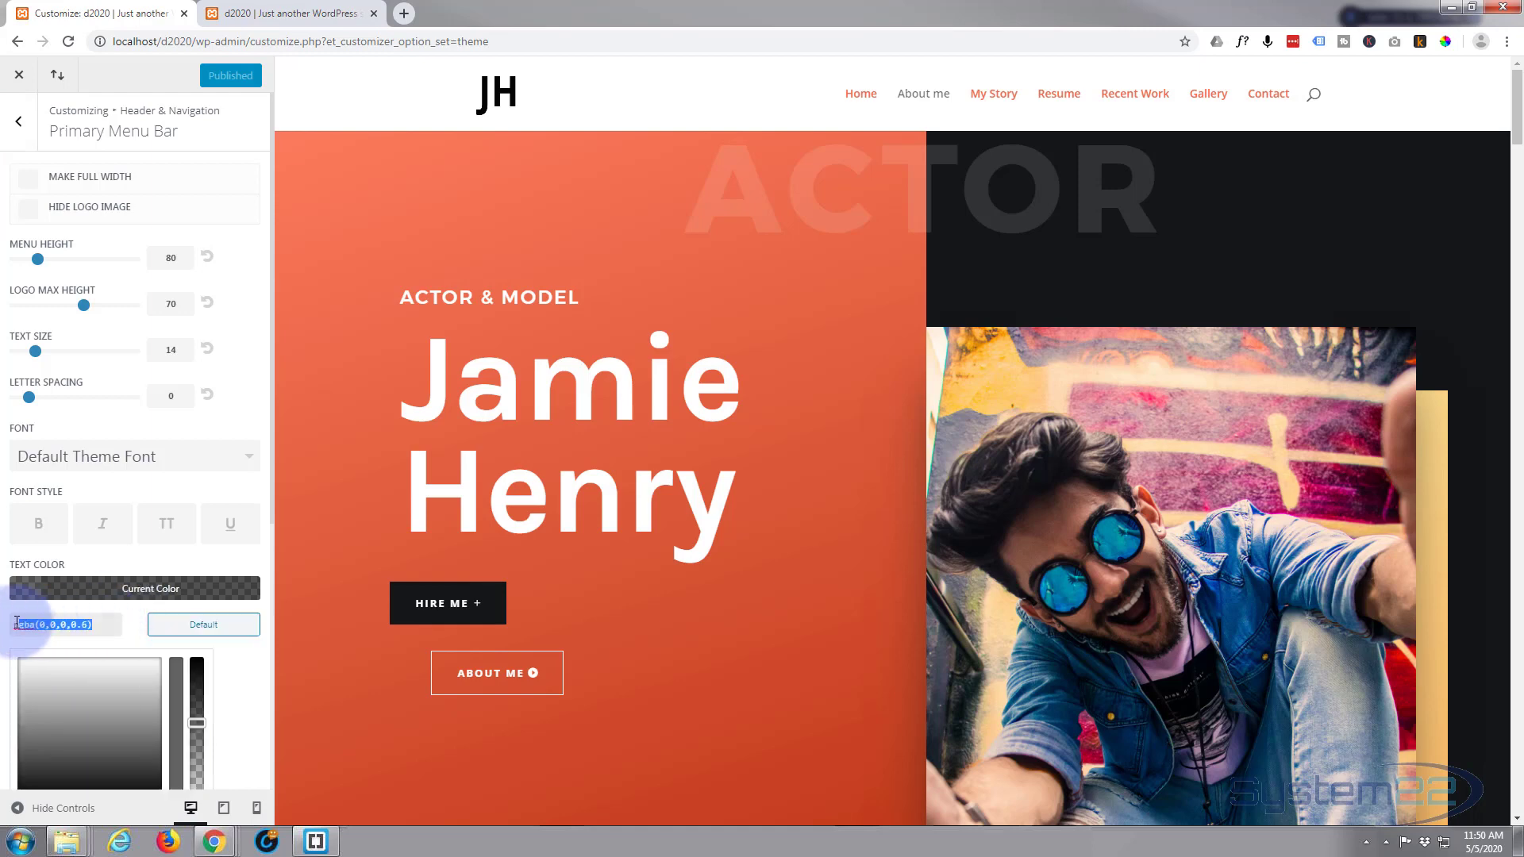
click(93, 598)
click(94, 588)
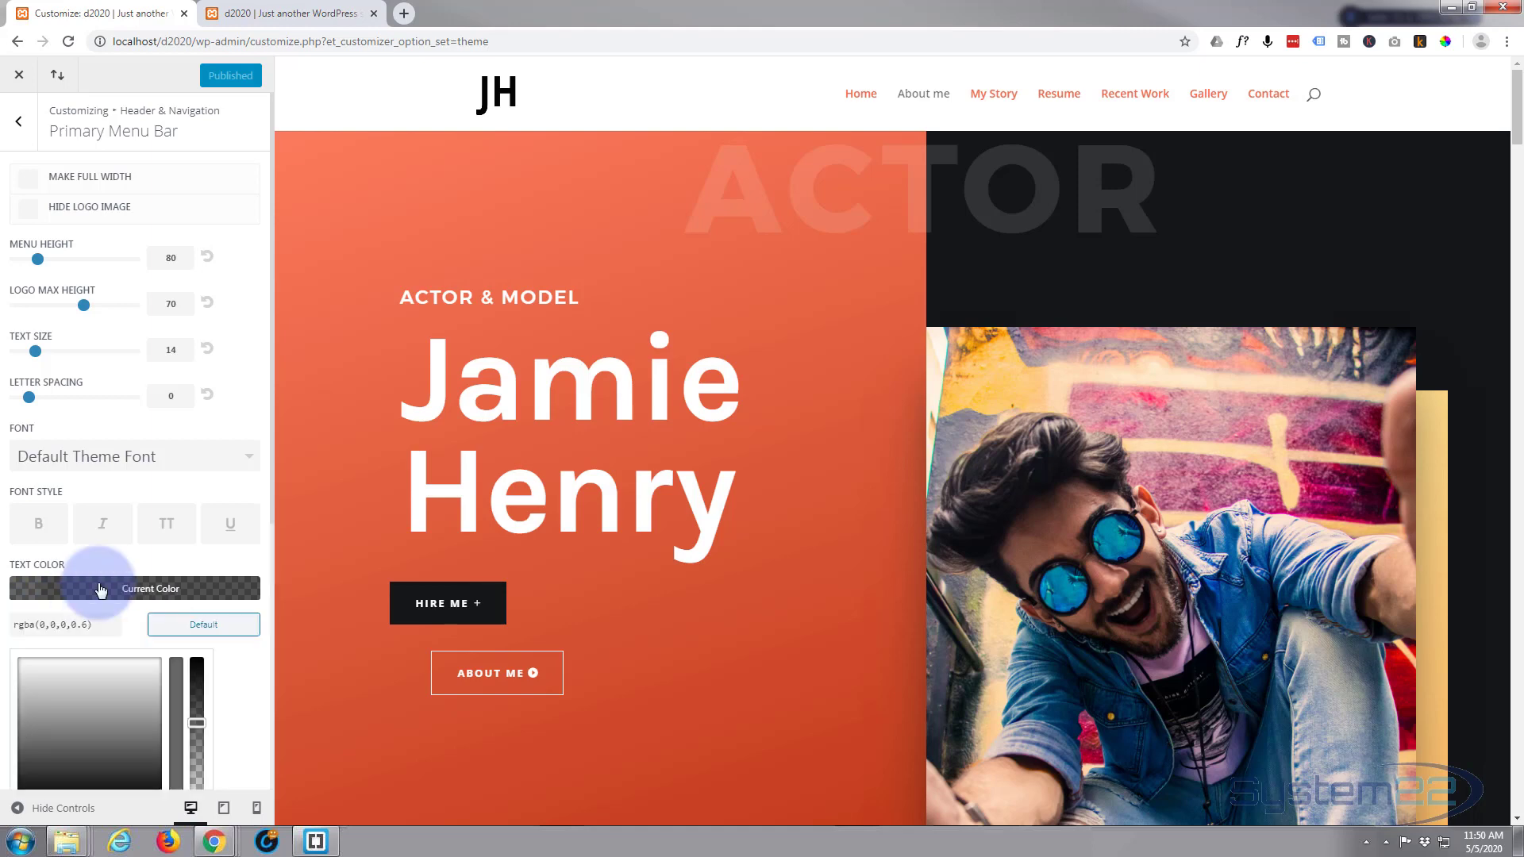
triple_click(79, 622)
key(ctrl+c)
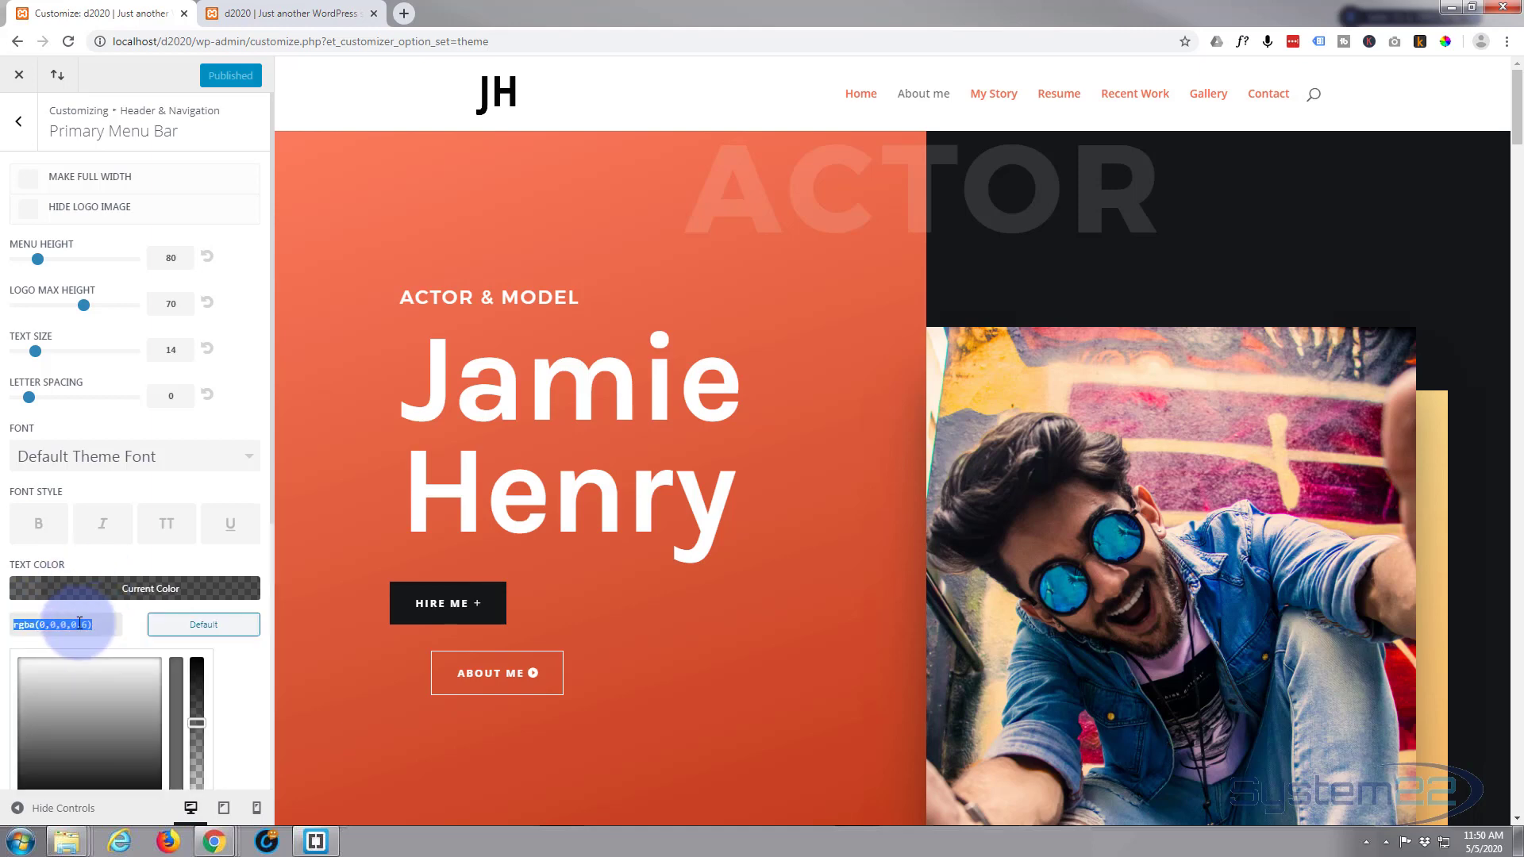
Set Active Link Color to the copied rgba(0,0,0,0.6) and publish the change
scroll(169, 635, down, 4)
click(117, 569)
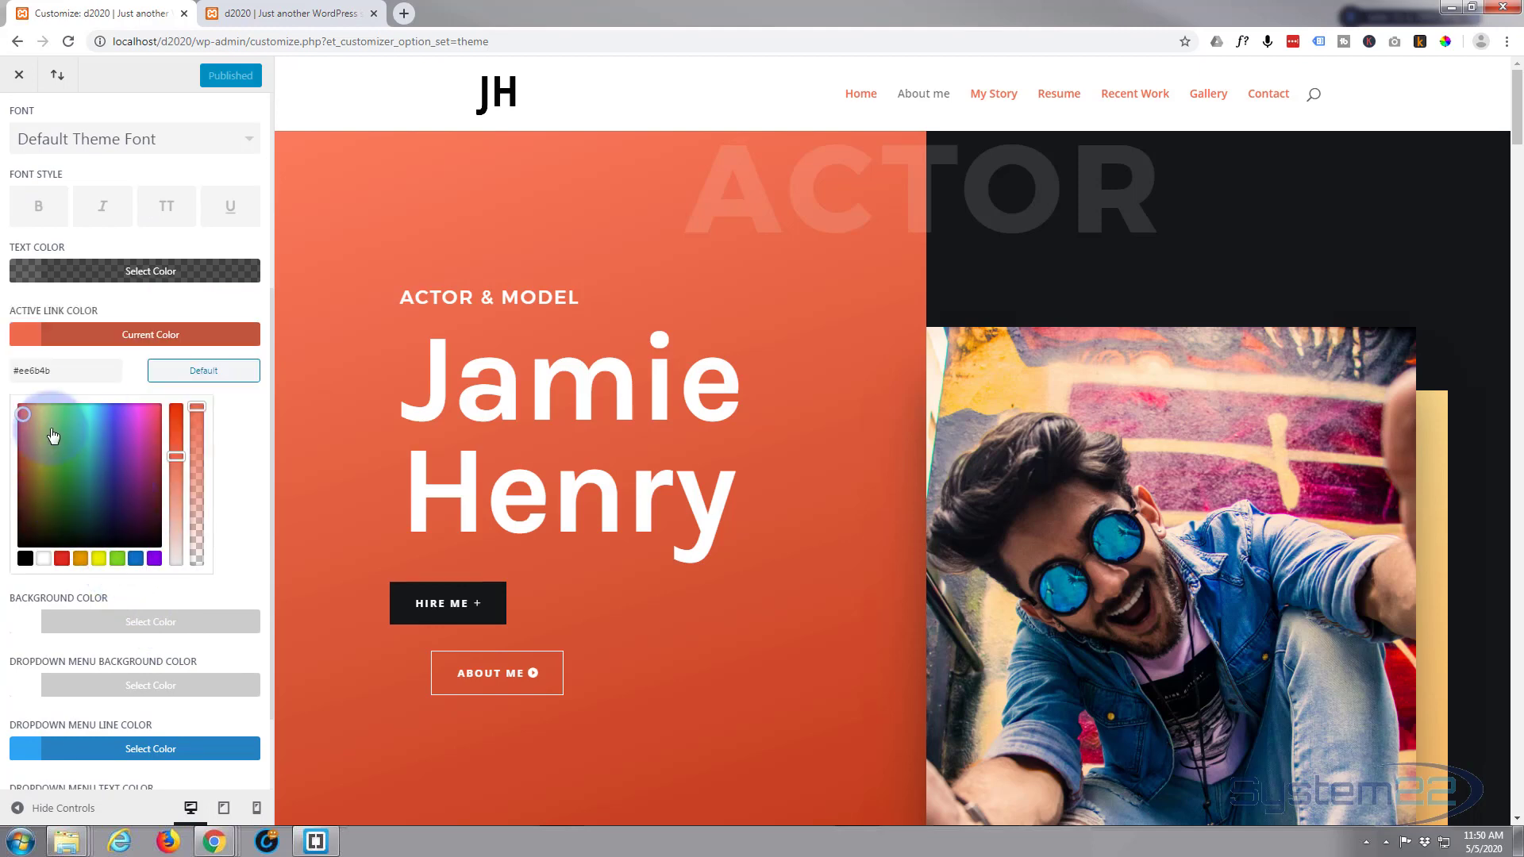
scroll(52, 436, up, 1)
triple_click(92, 479)
key(ctrl+v)
click(100, 480)
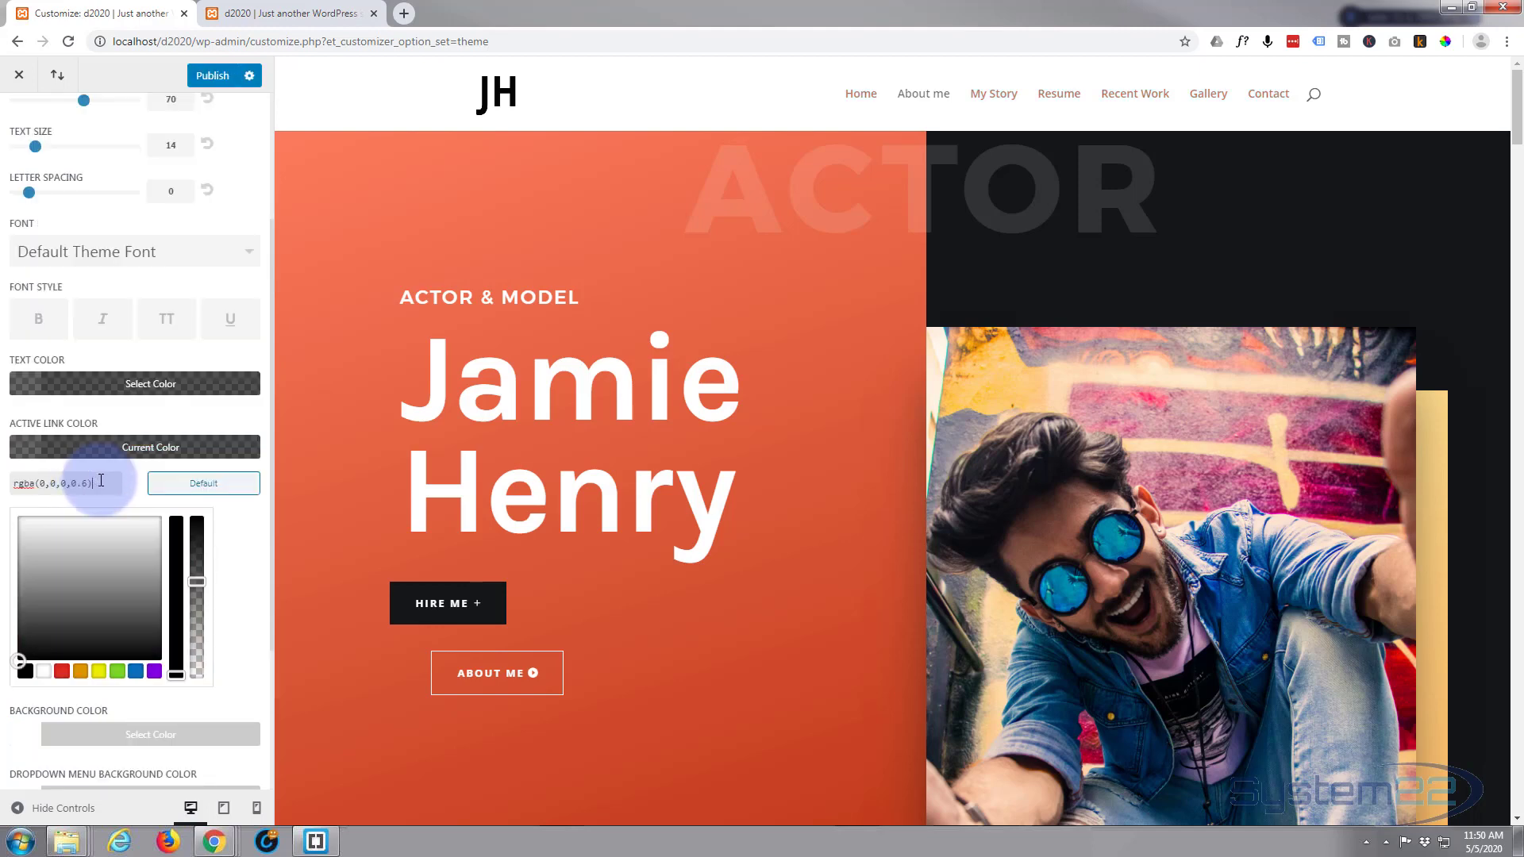
click(216, 80)
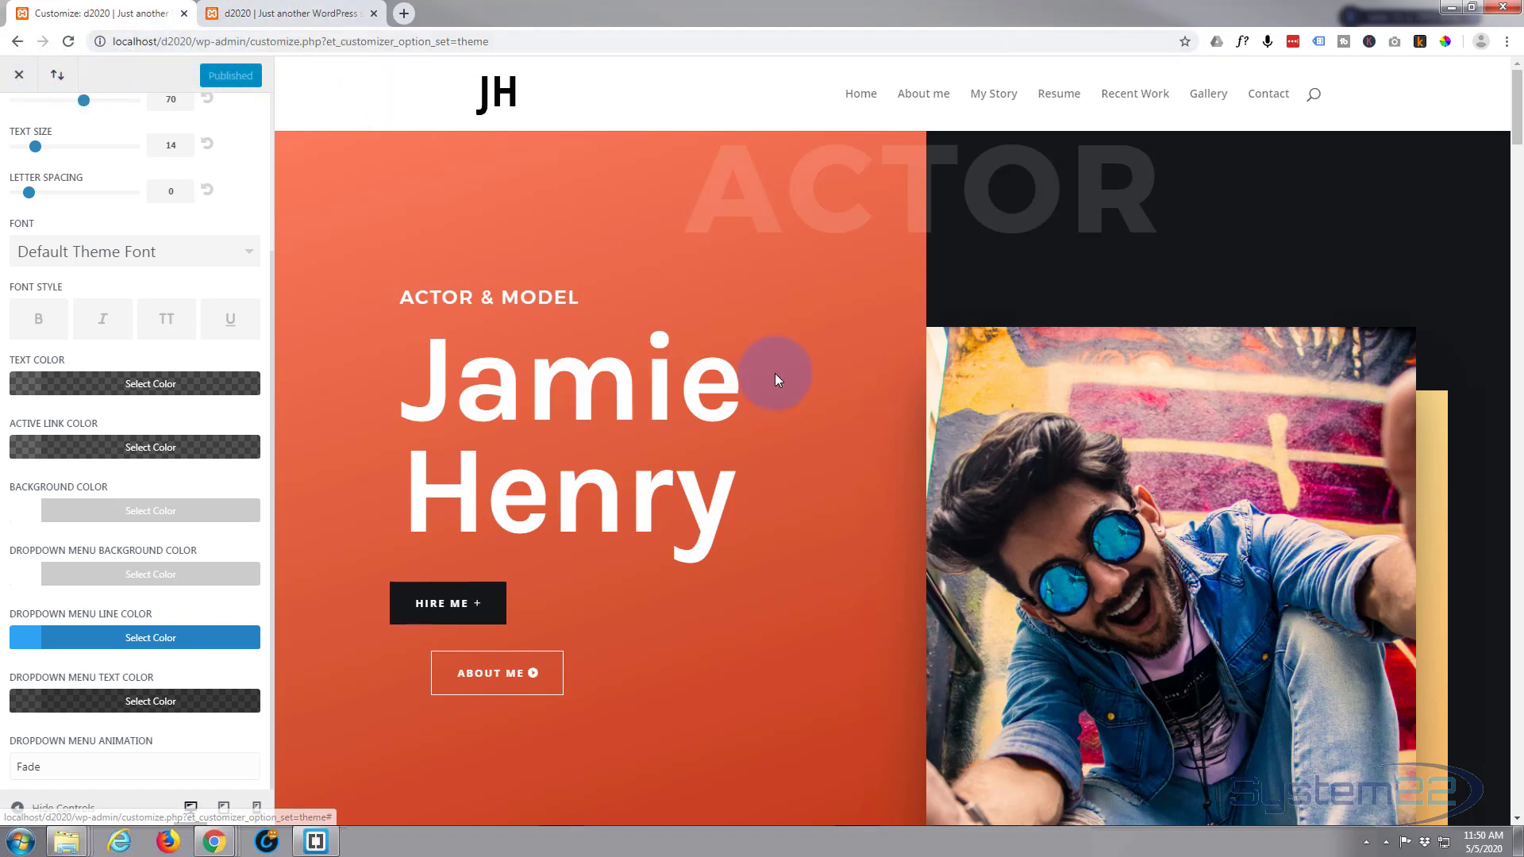
In Divi Theme Options, set Back To Top Button to Enabled and save the changes
click(20, 77)
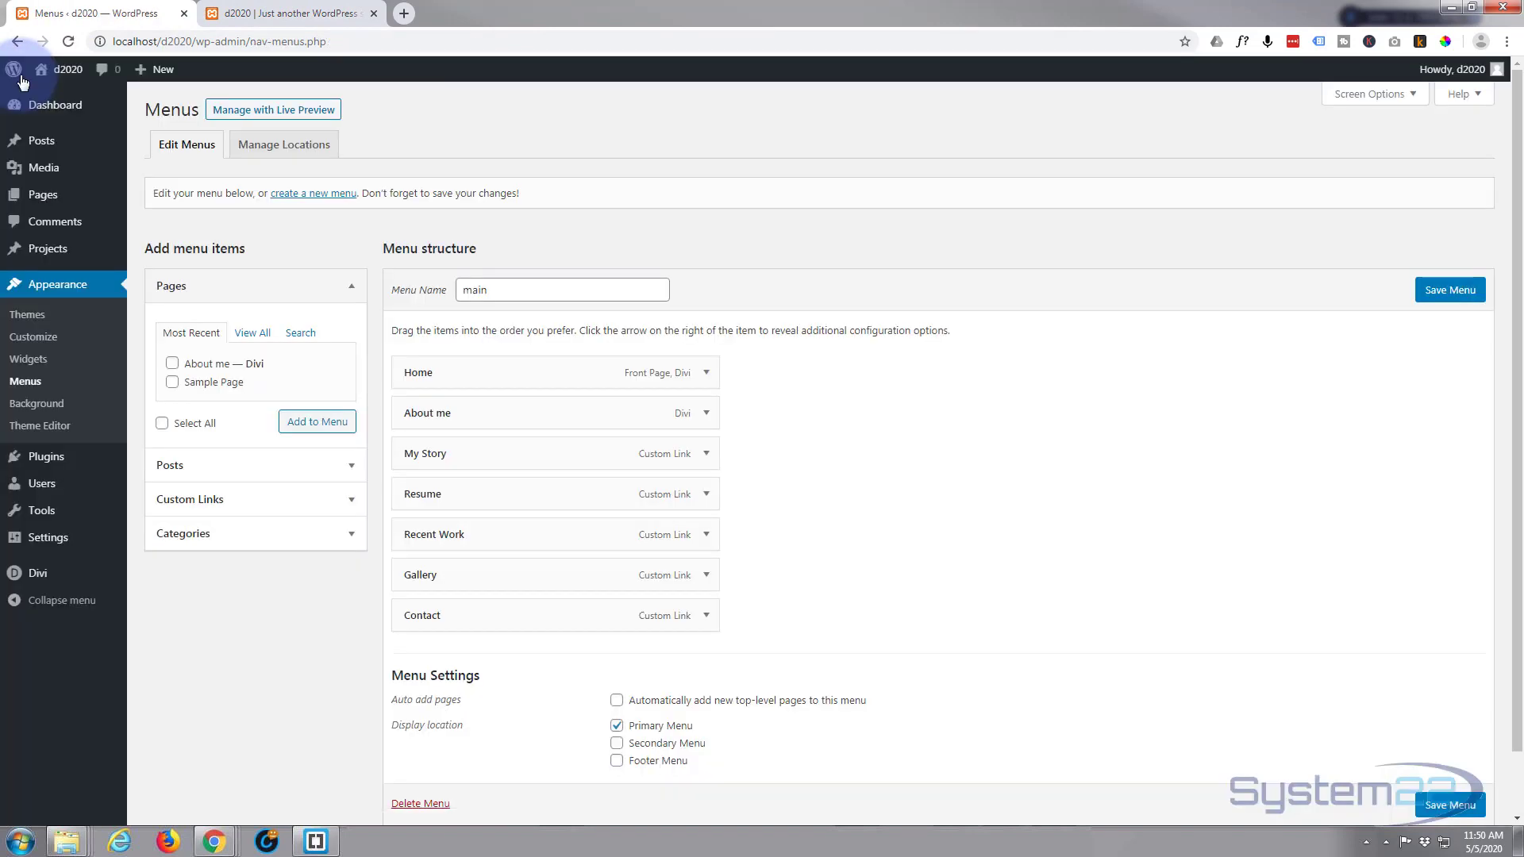
mouse_move(46, 577)
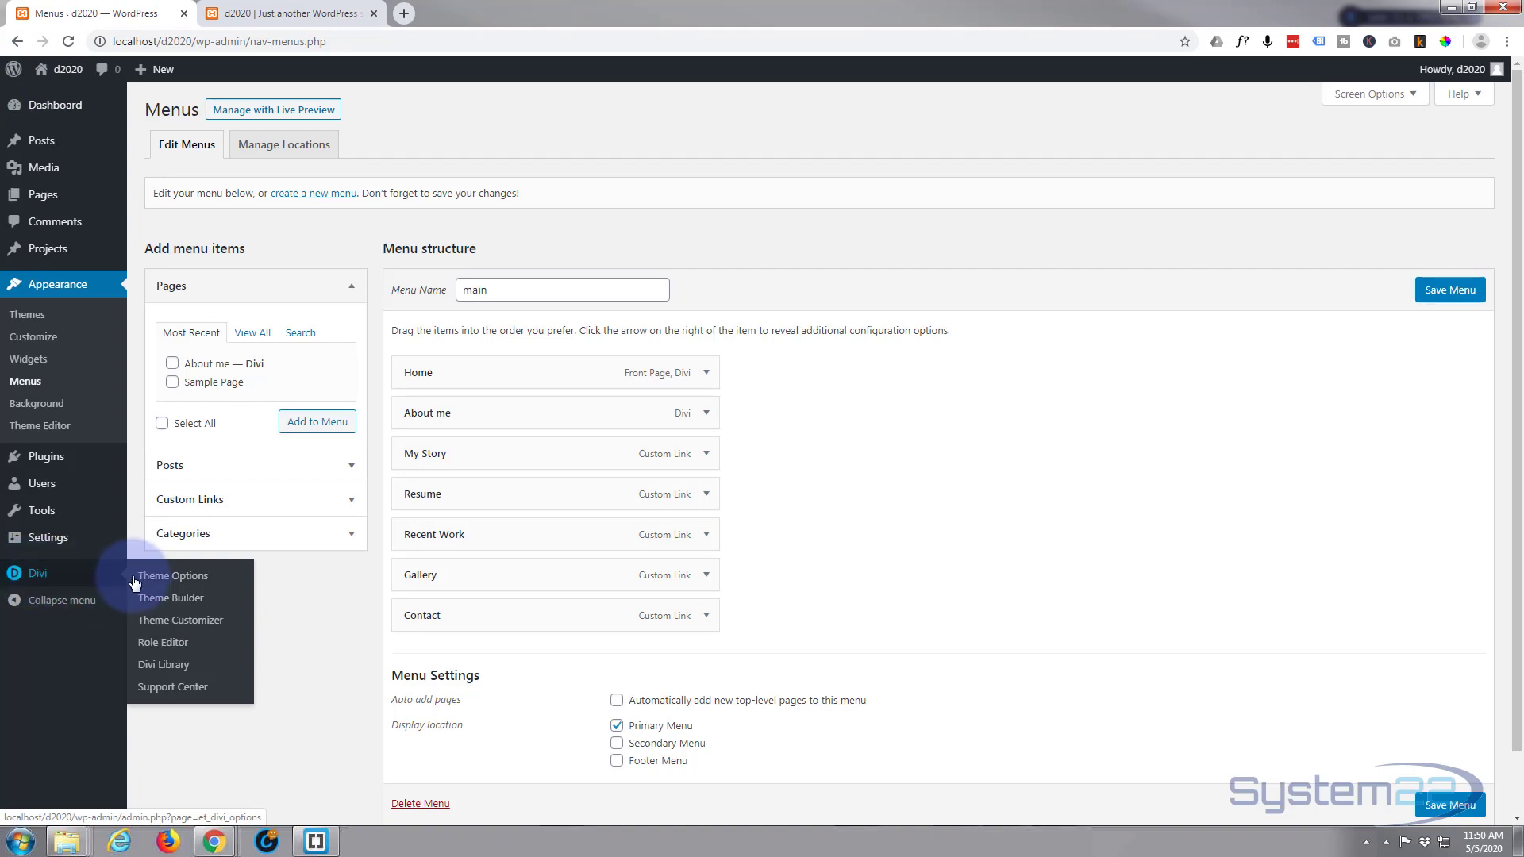
click(167, 579)
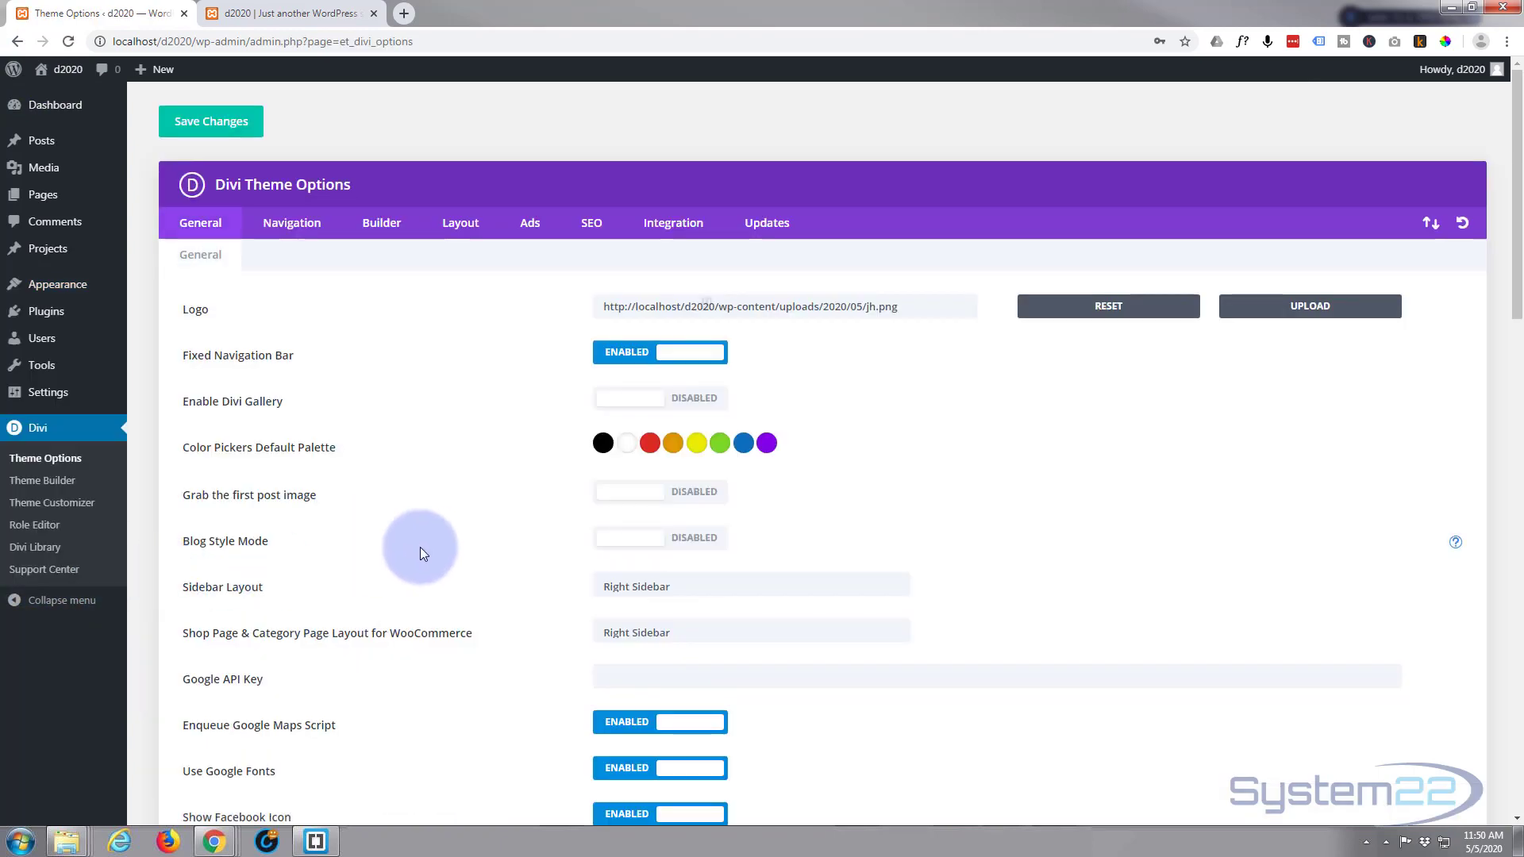
scroll(422, 546, down, 5)
scroll(422, 546, down, 2)
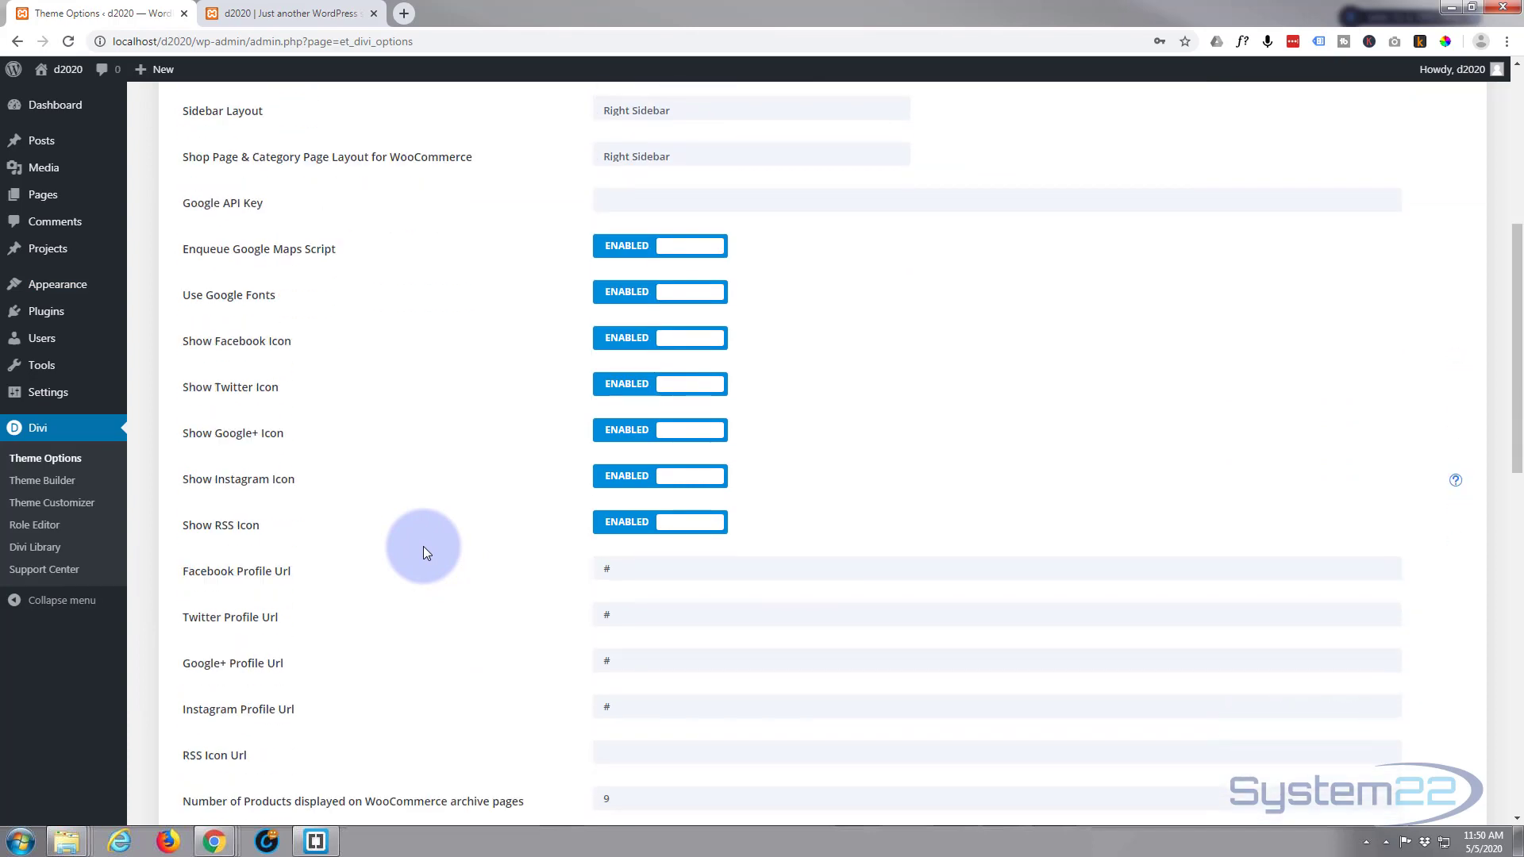
scroll(493, 488, down, 7)
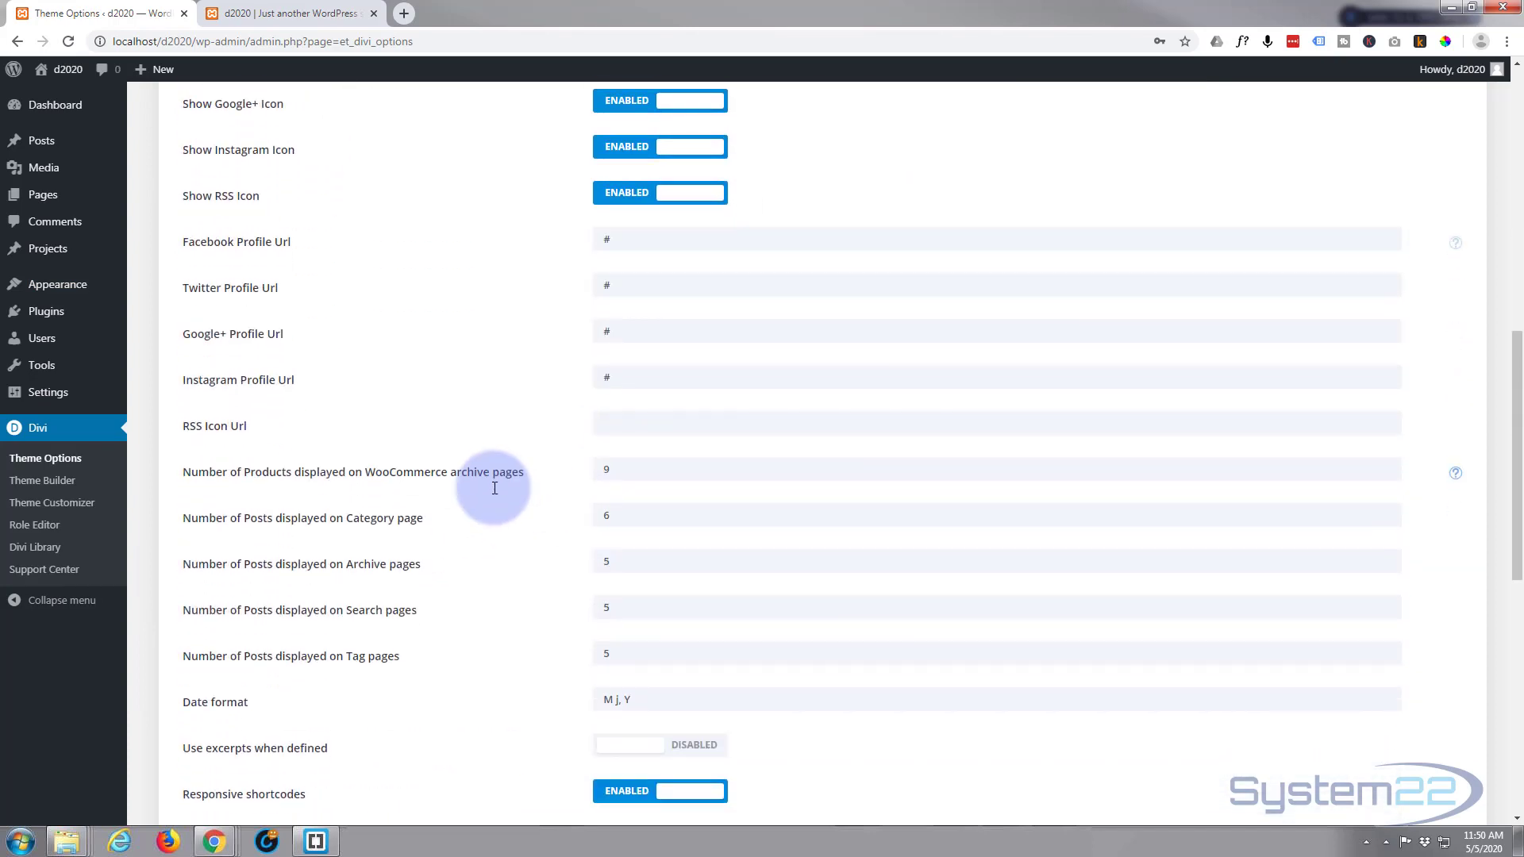
scroll(493, 486, down, 3)
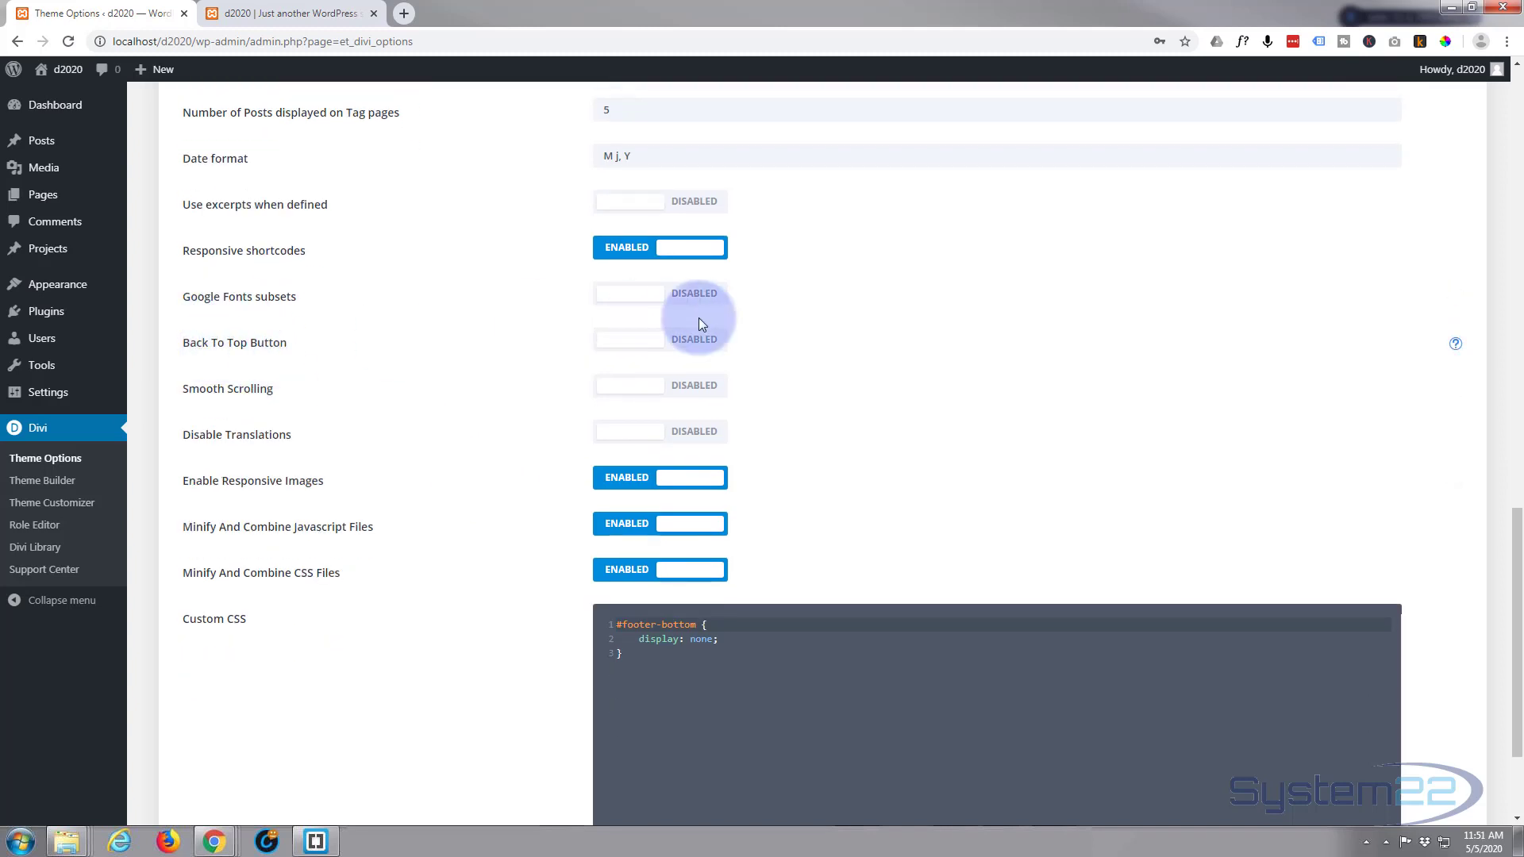
click(683, 348)
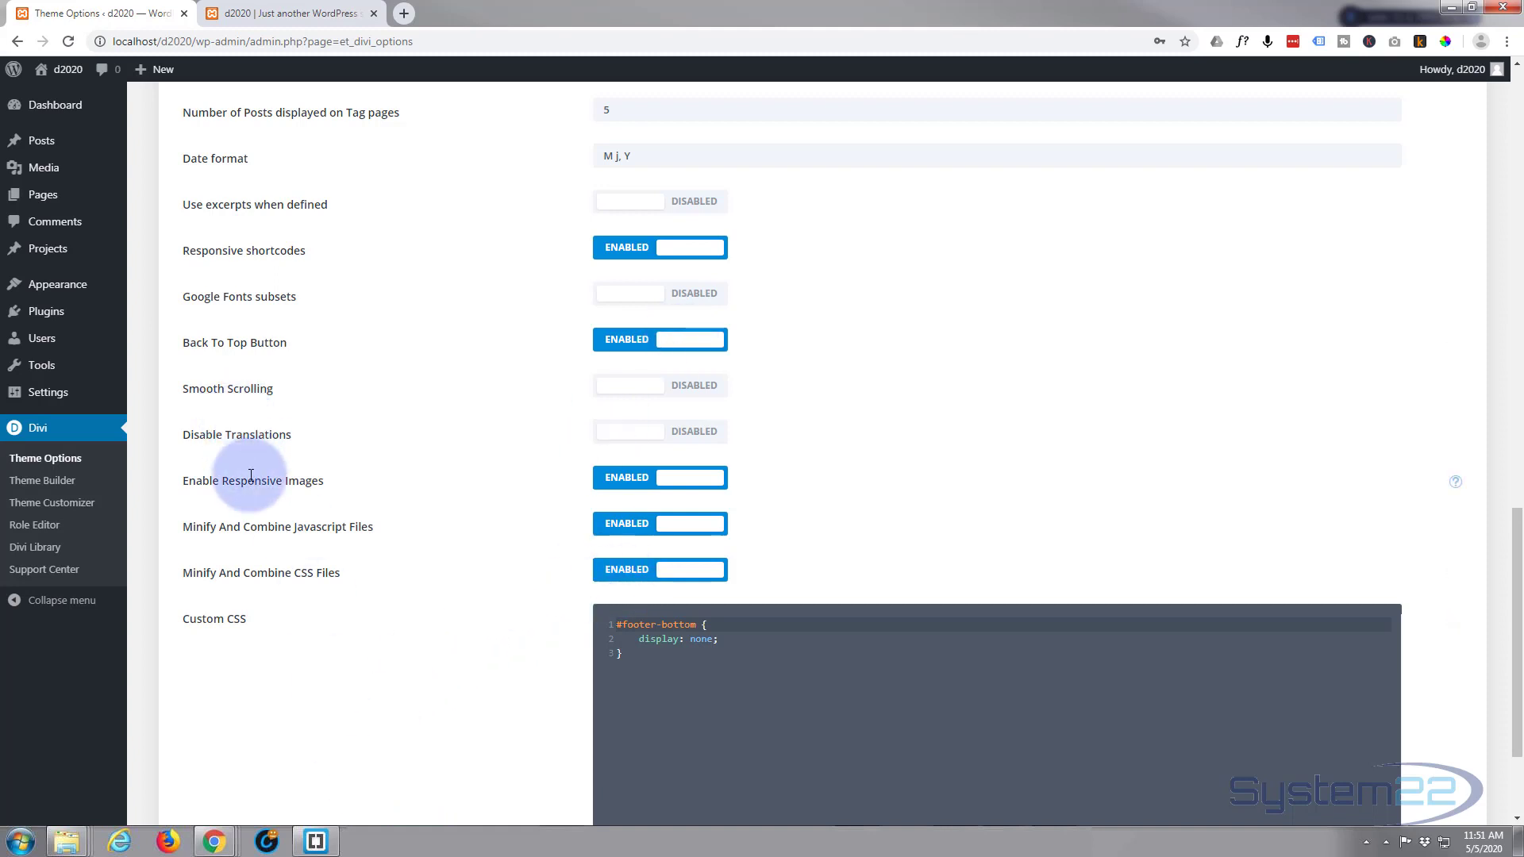
scroll(253, 480, down, 3)
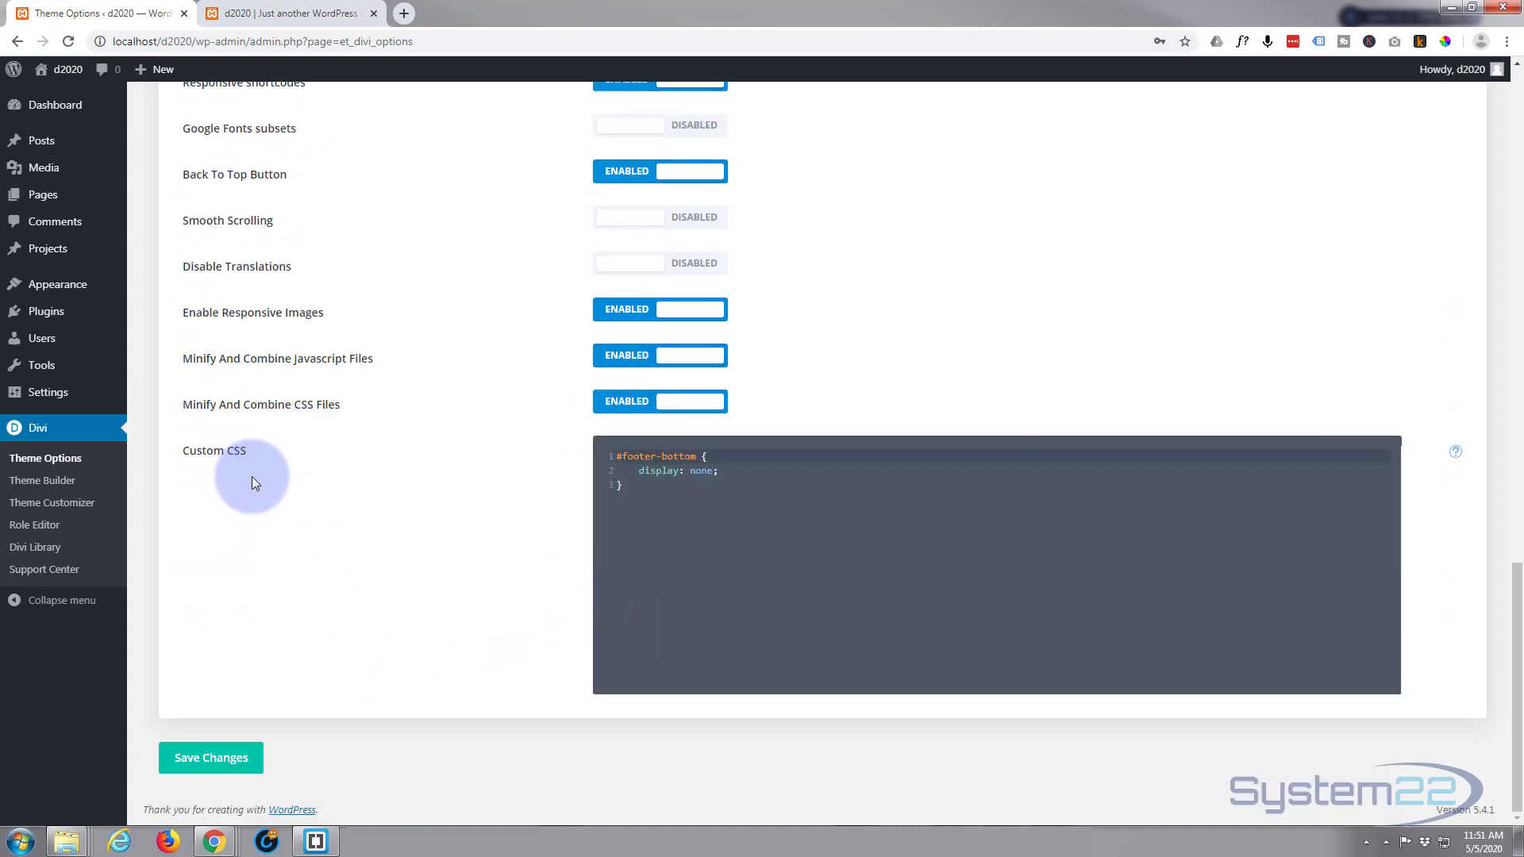
click(200, 761)
scroll(350, 480, up, 15)
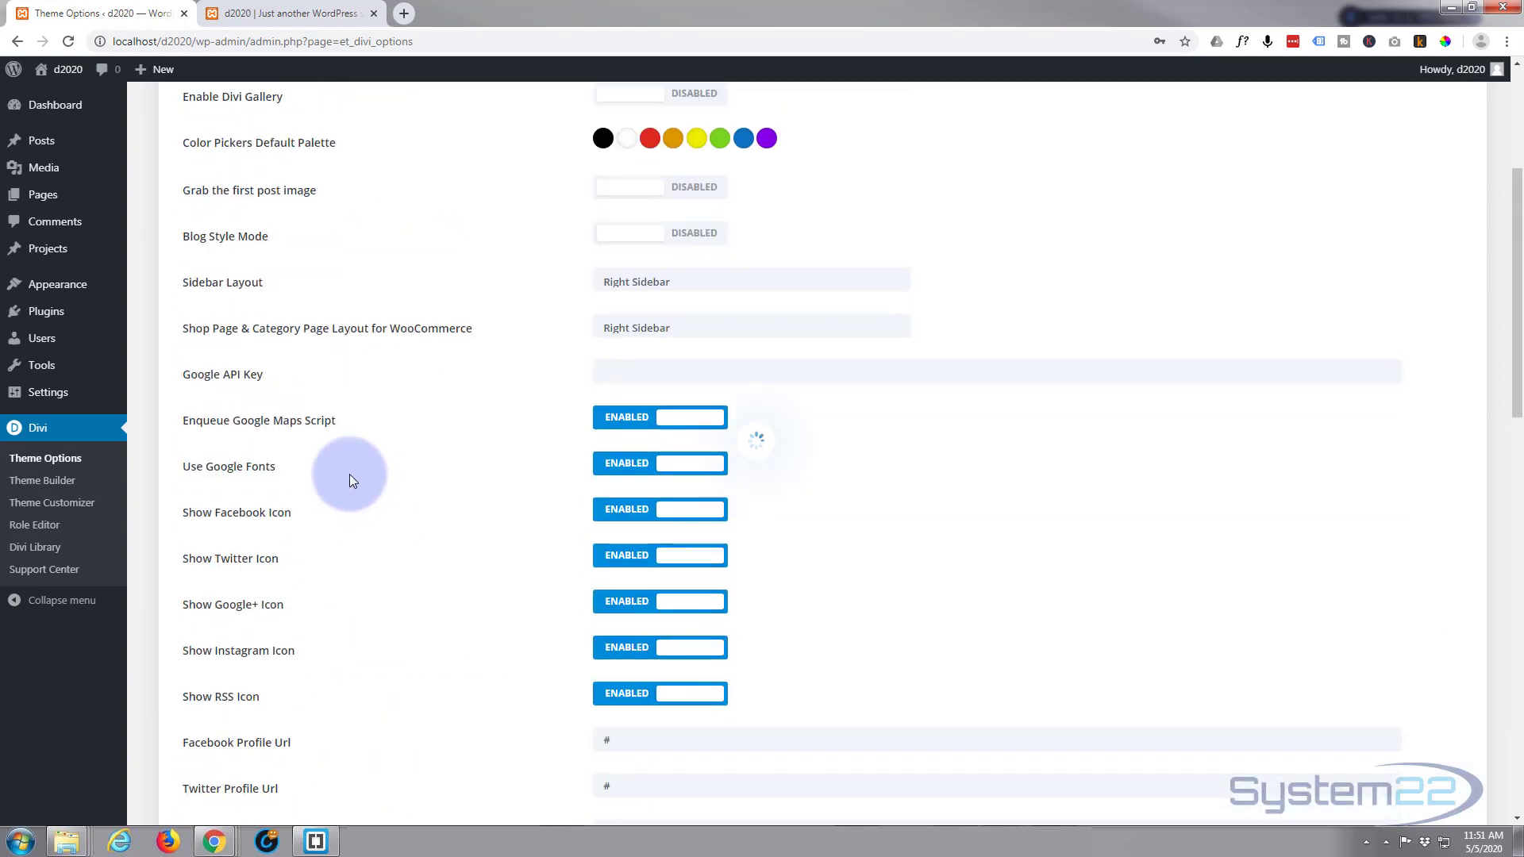
scroll(349, 474, up, 4)
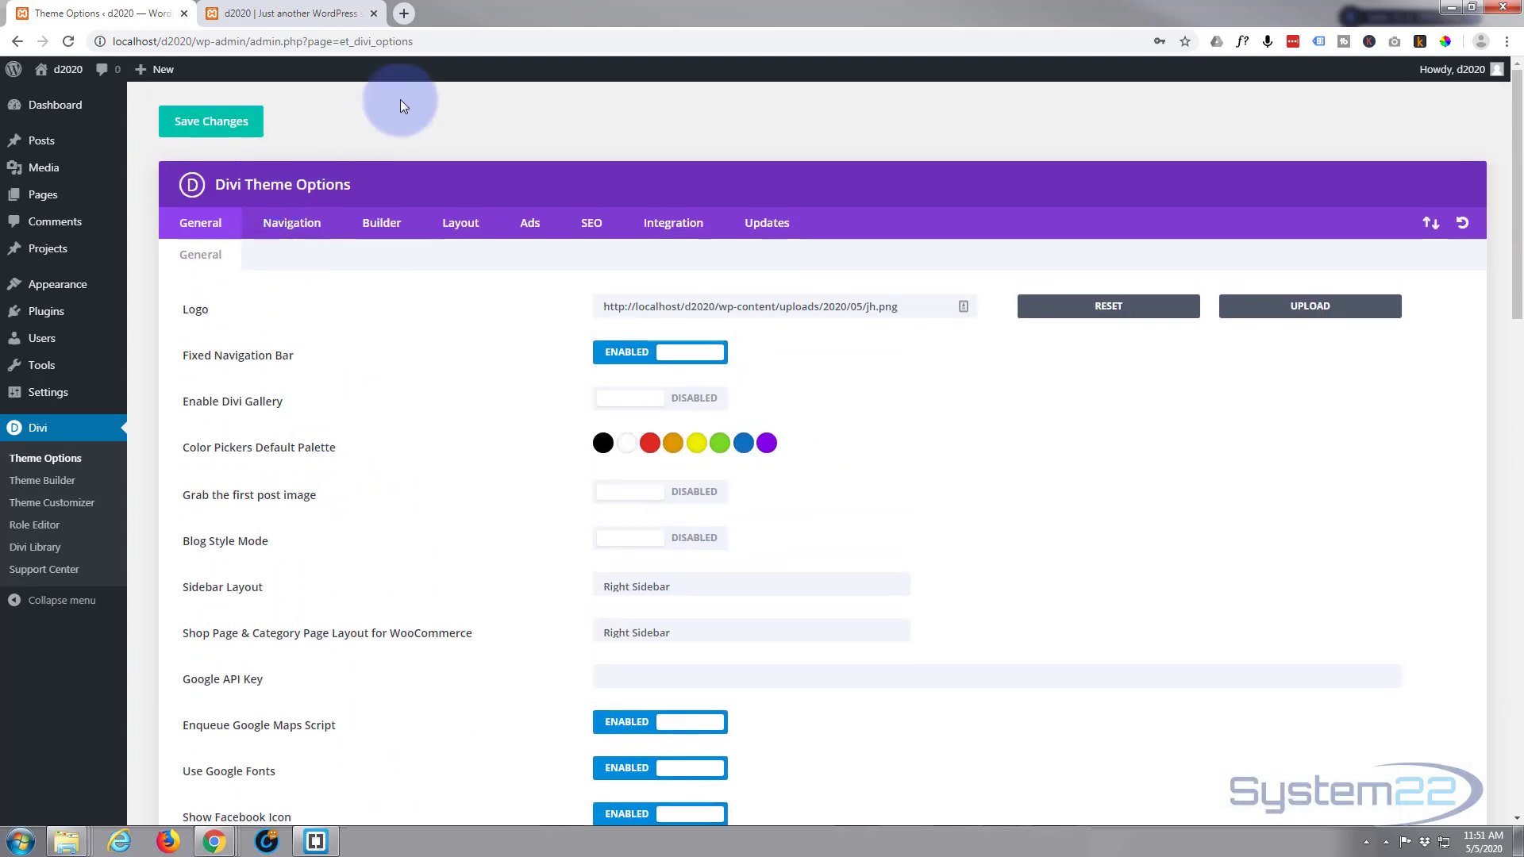
Reload the site, open About me, scroll down and use the back-to-top arrow to return up
click(307, 16)
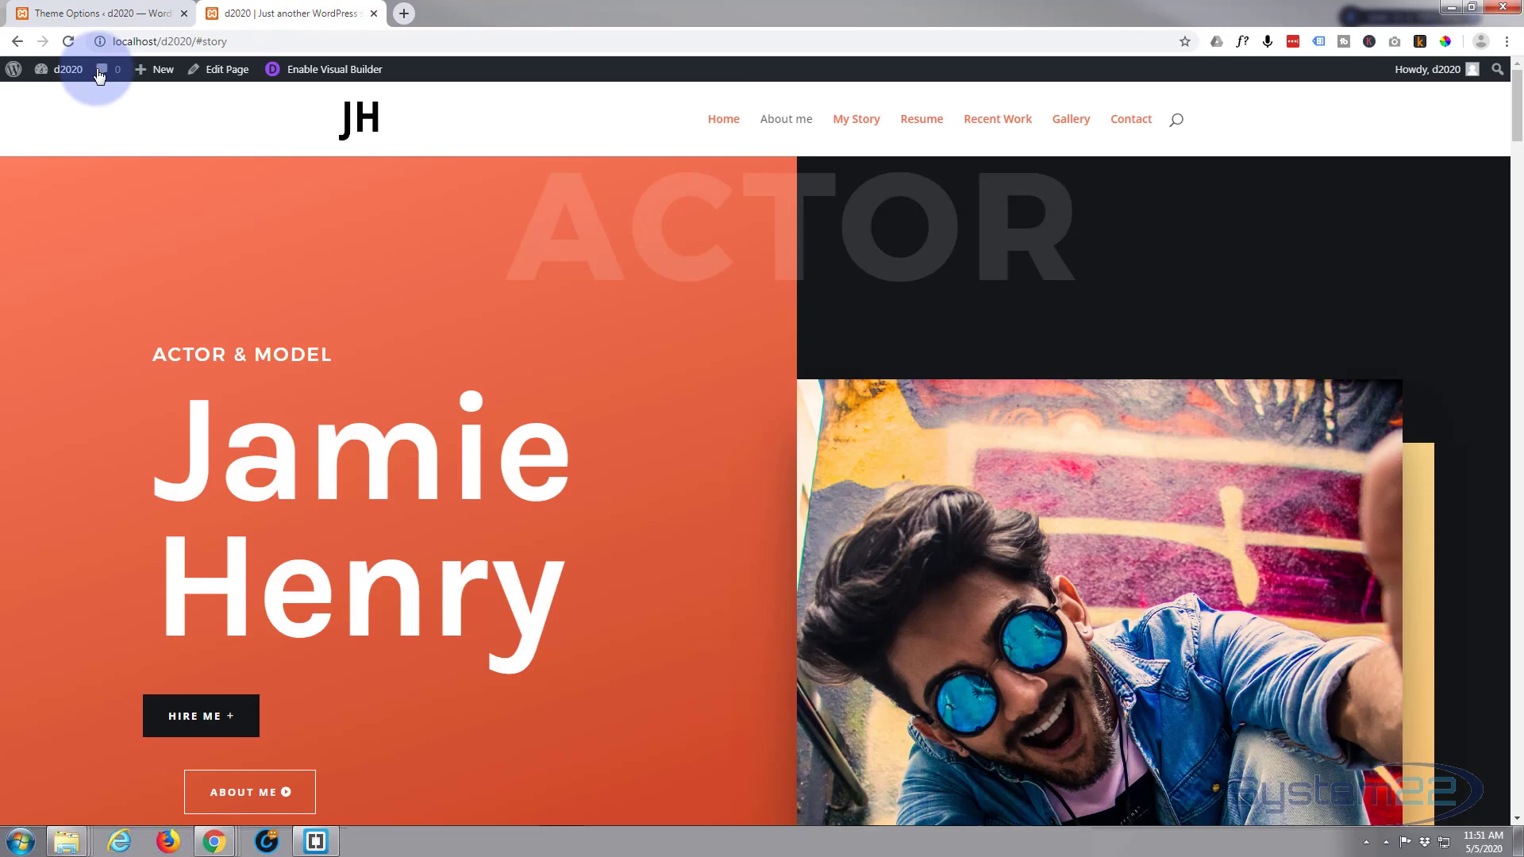
click(69, 41)
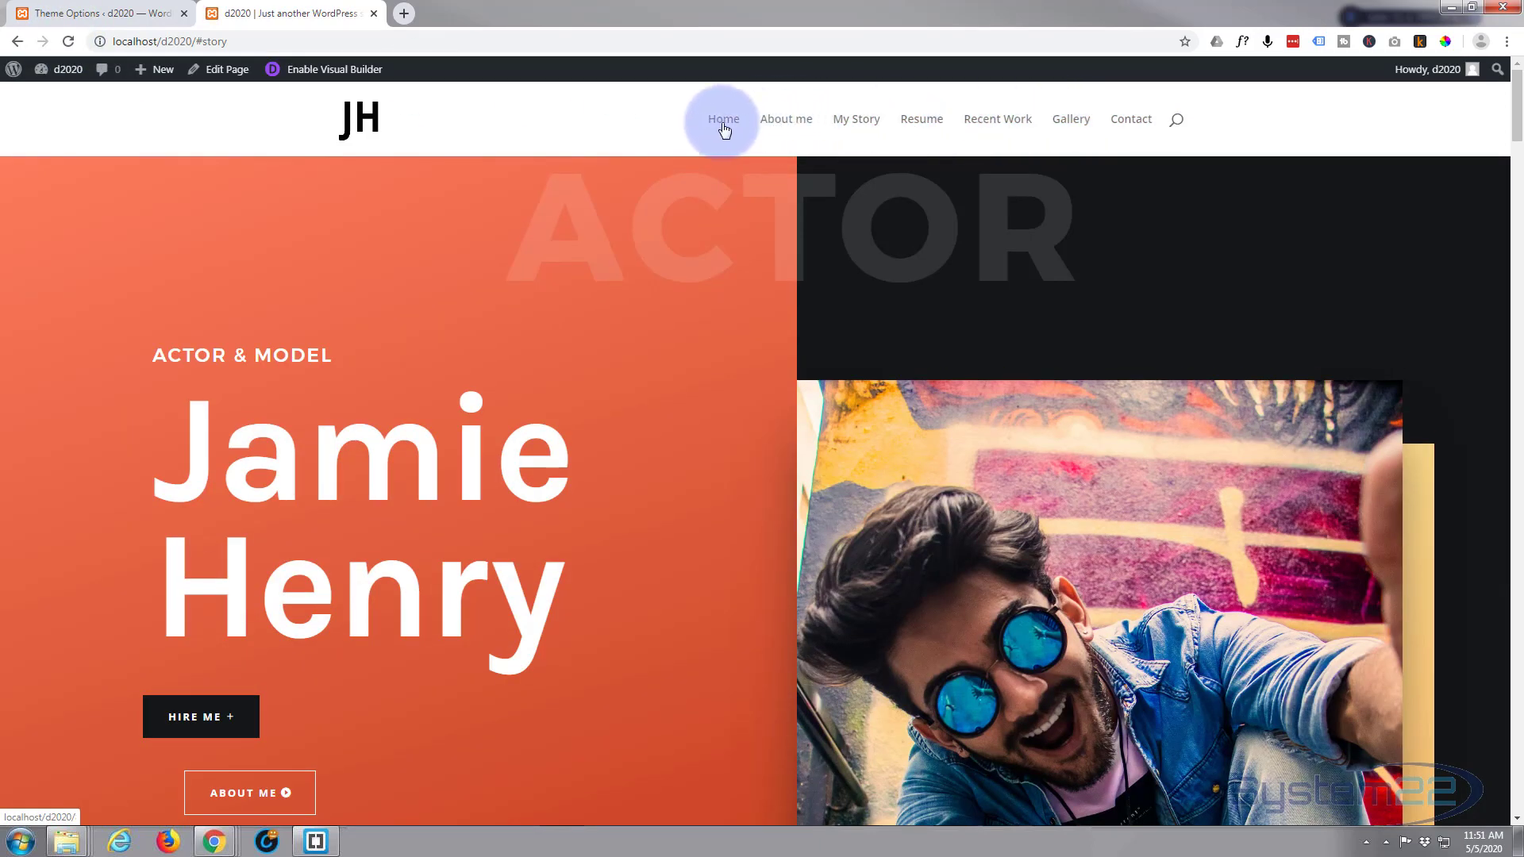
click(788, 127)
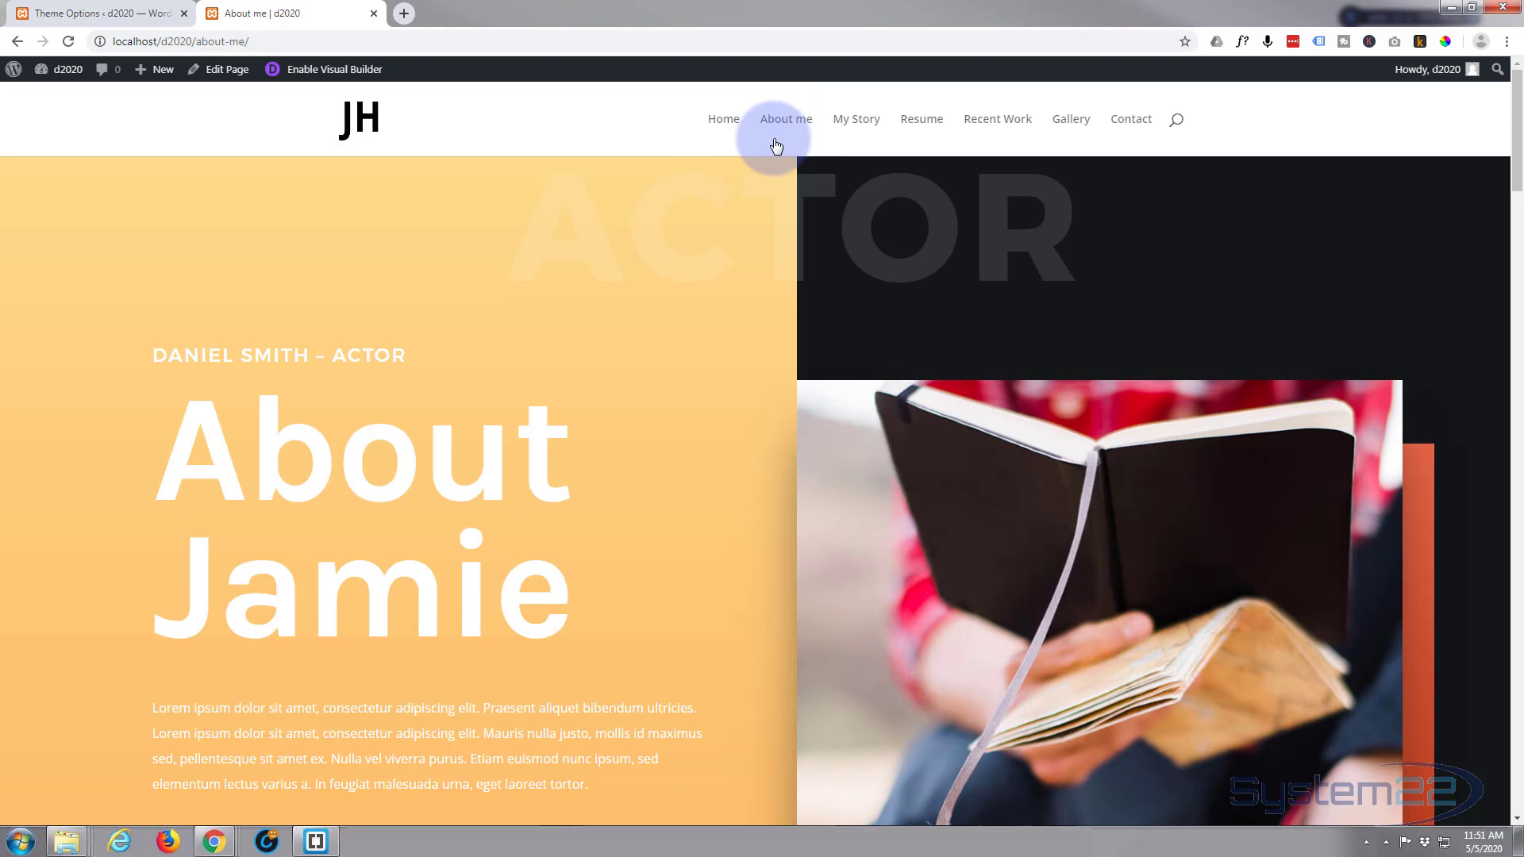
scroll(857, 270, down, 10)
scroll(857, 268, down, 14)
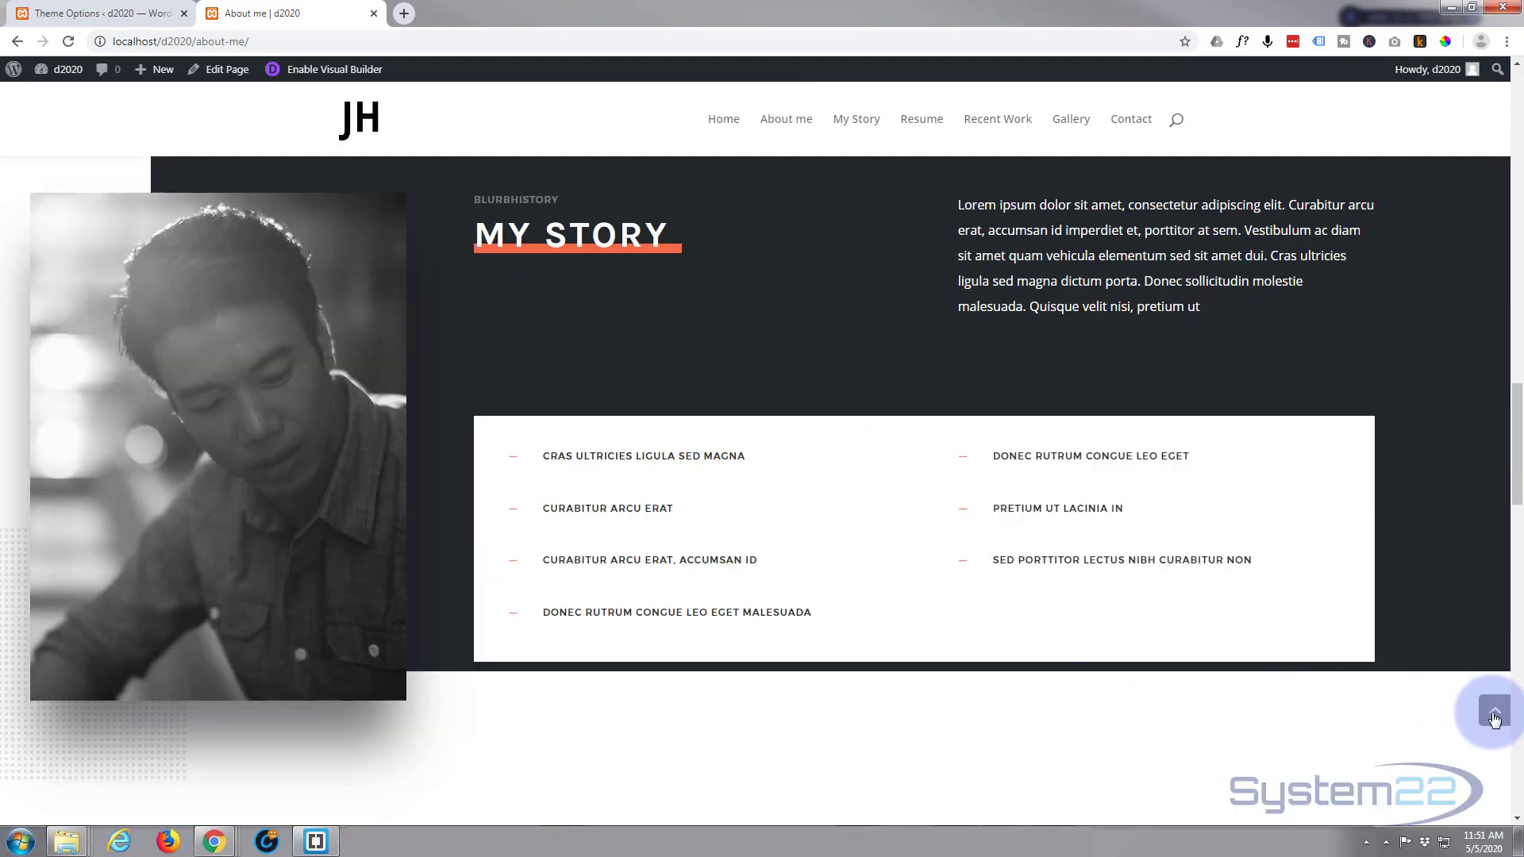
click(1494, 711)
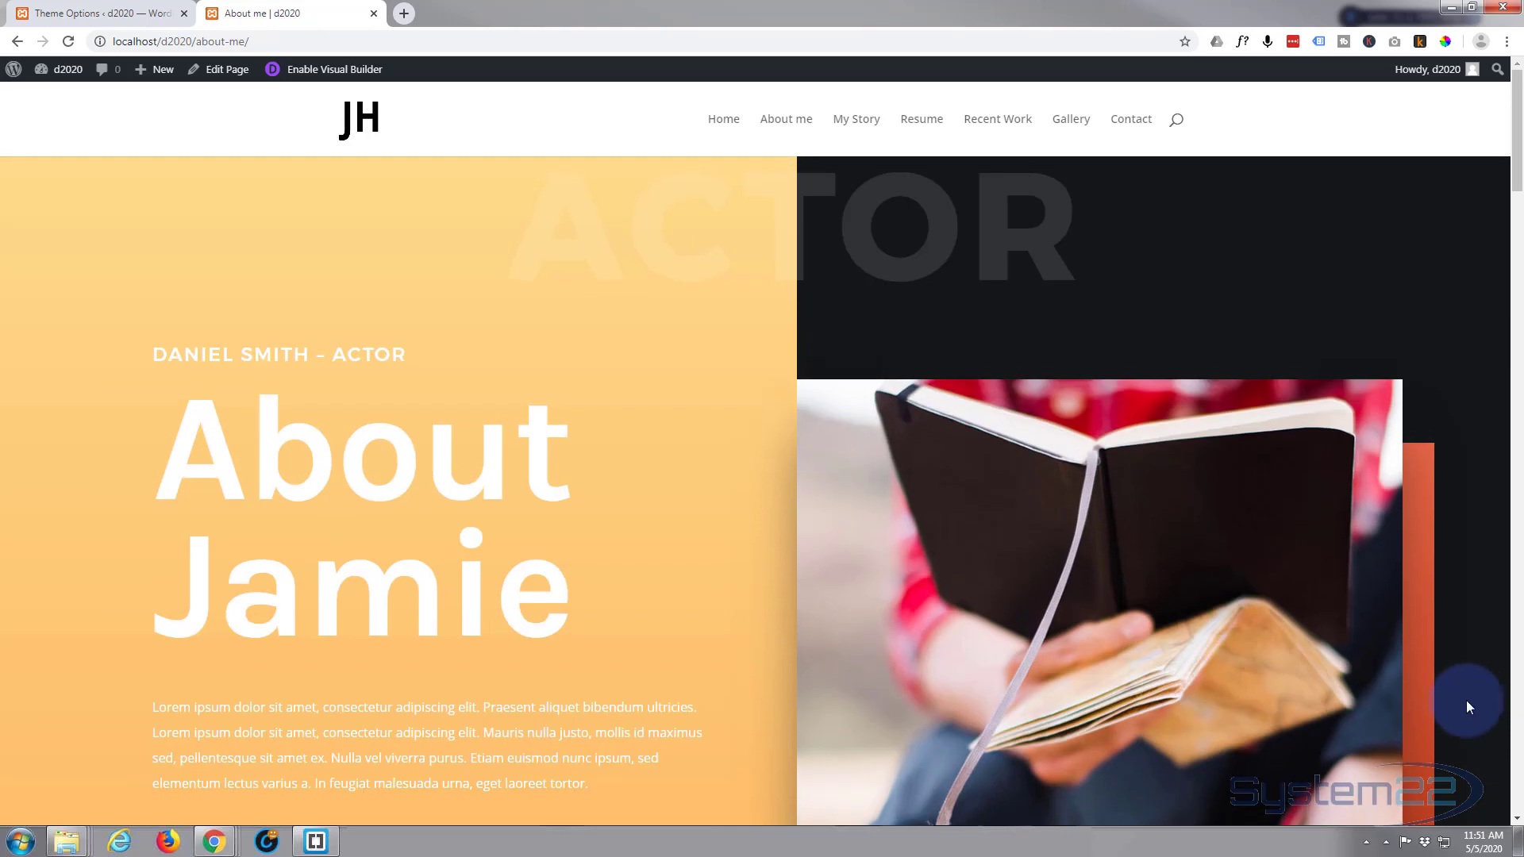